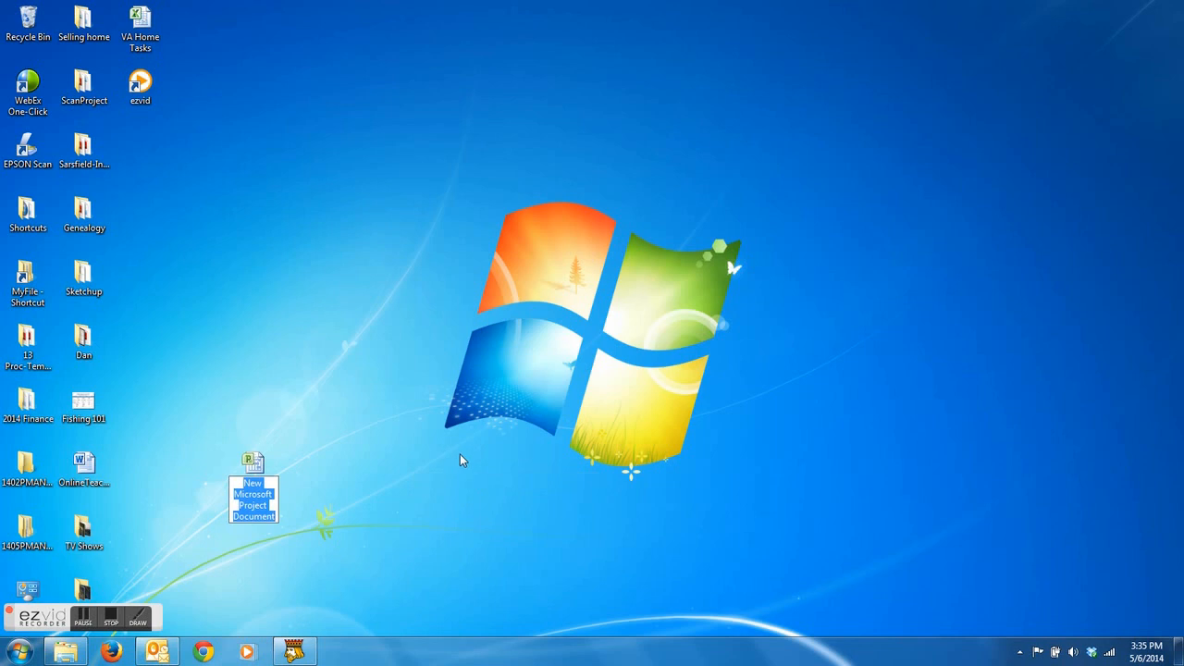
Name the new Microsoft Project document on the desktop "Build a House" and open it.
{"action": "type", "text": "Bui"}
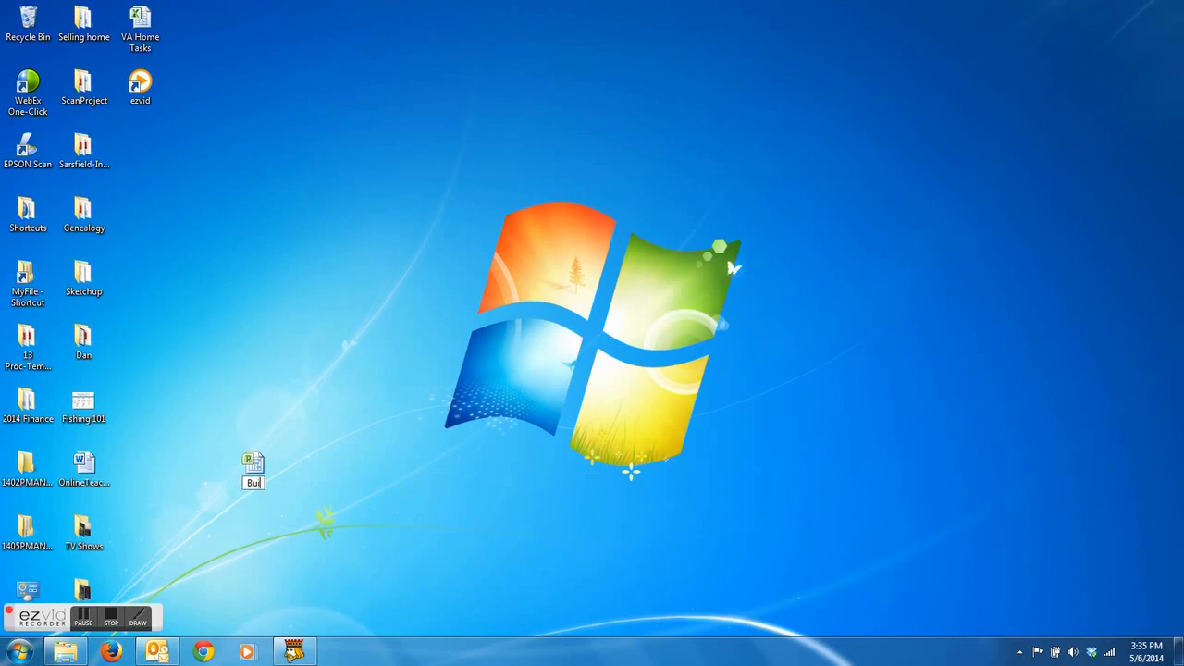
{"action": "type", "text": "ld a House"}
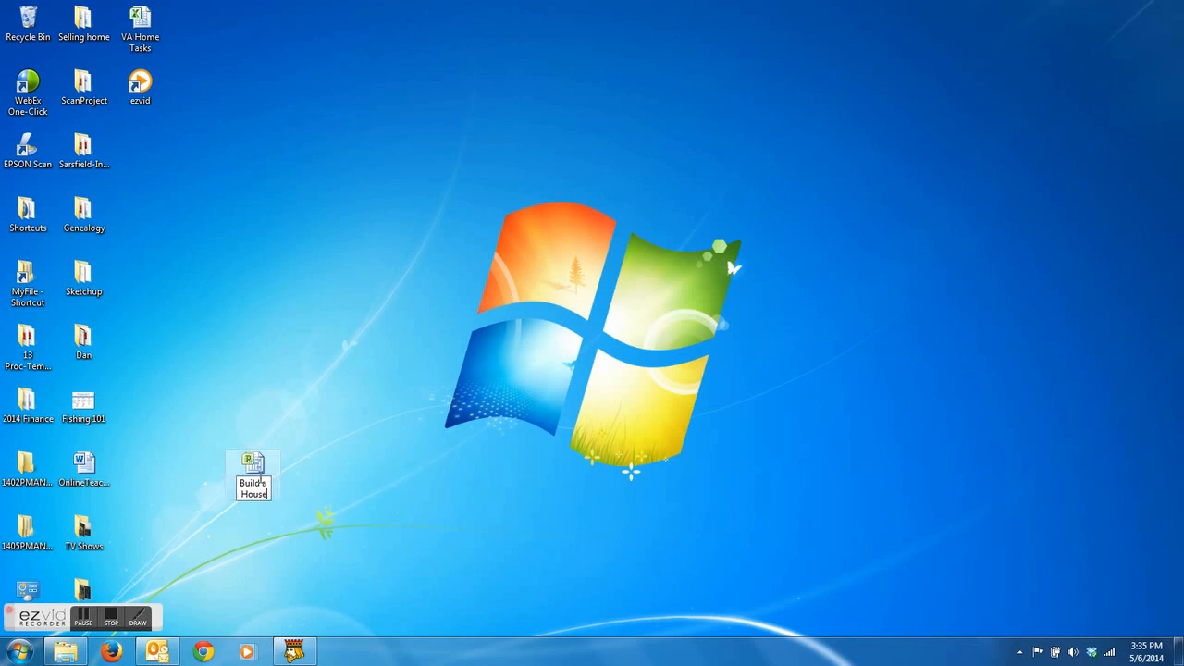
{"action": "key", "text": "Return"}
{"action": "double_click", "coordinate": [259, 473]}
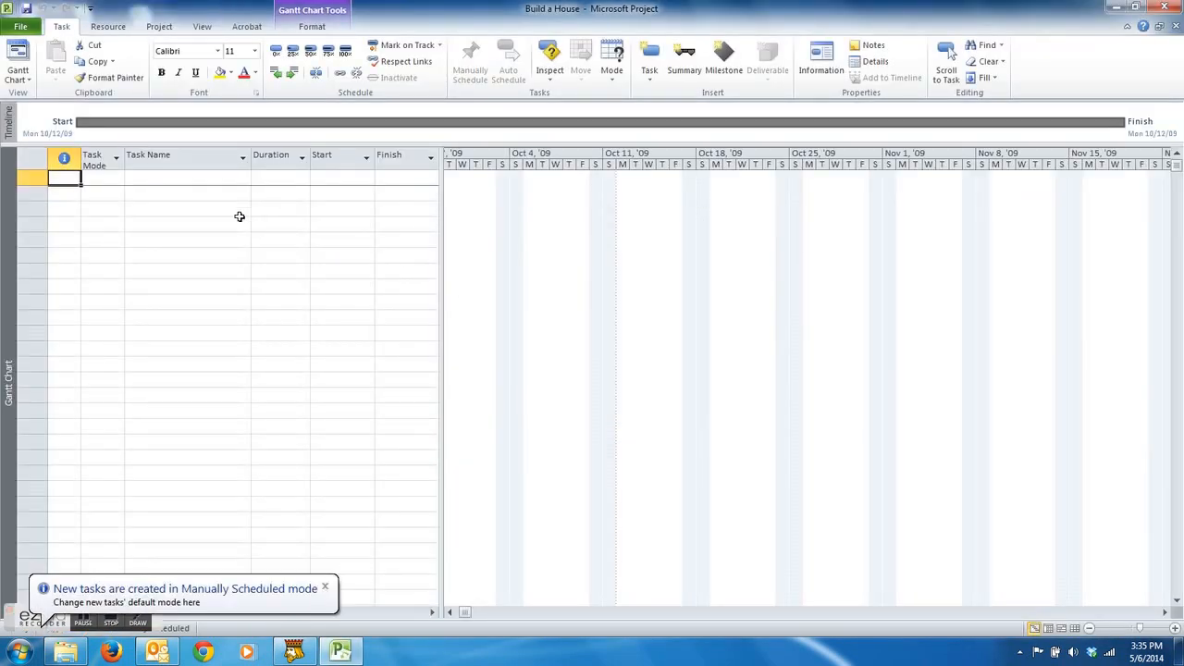
Enter "Build a House" as the first task and "Phase 1: Initiate" as the second.
{"action": "left_click", "coordinate": [195, 180]}
{"action": "type", "text": "Build a House"}
{"action": "left_click", "coordinate": [185, 195]}
{"action": "type", "text": "Phase 1:"}
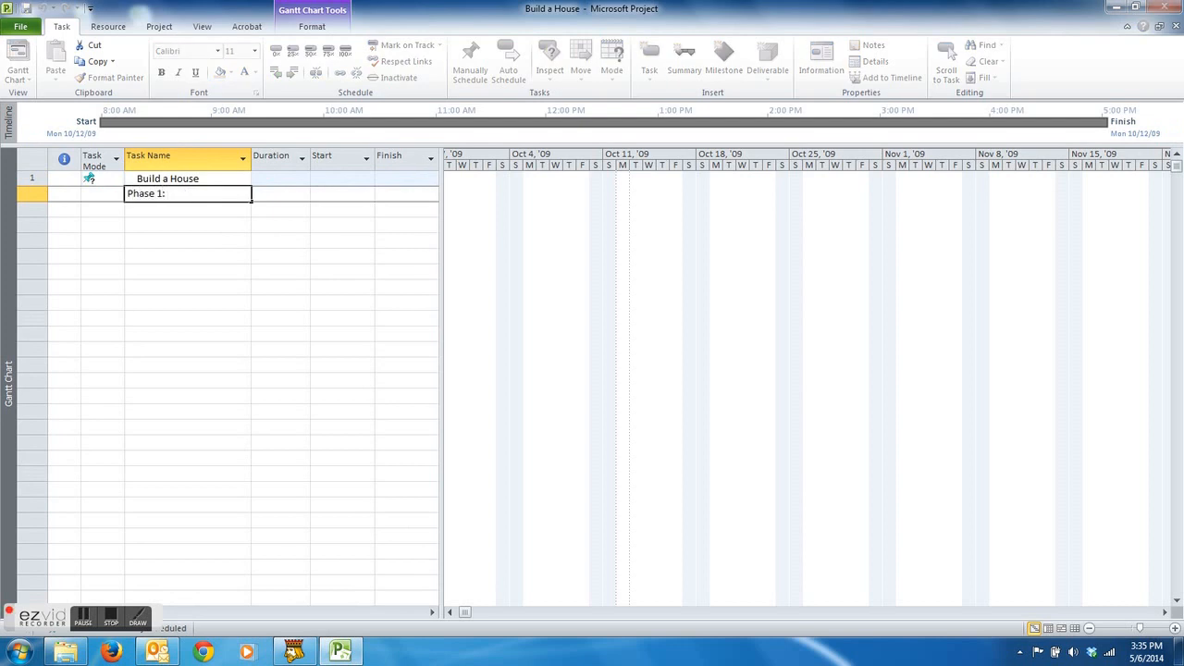
{"action": "type", "text": "Initiate"}
{"action": "key", "text": "Return"}
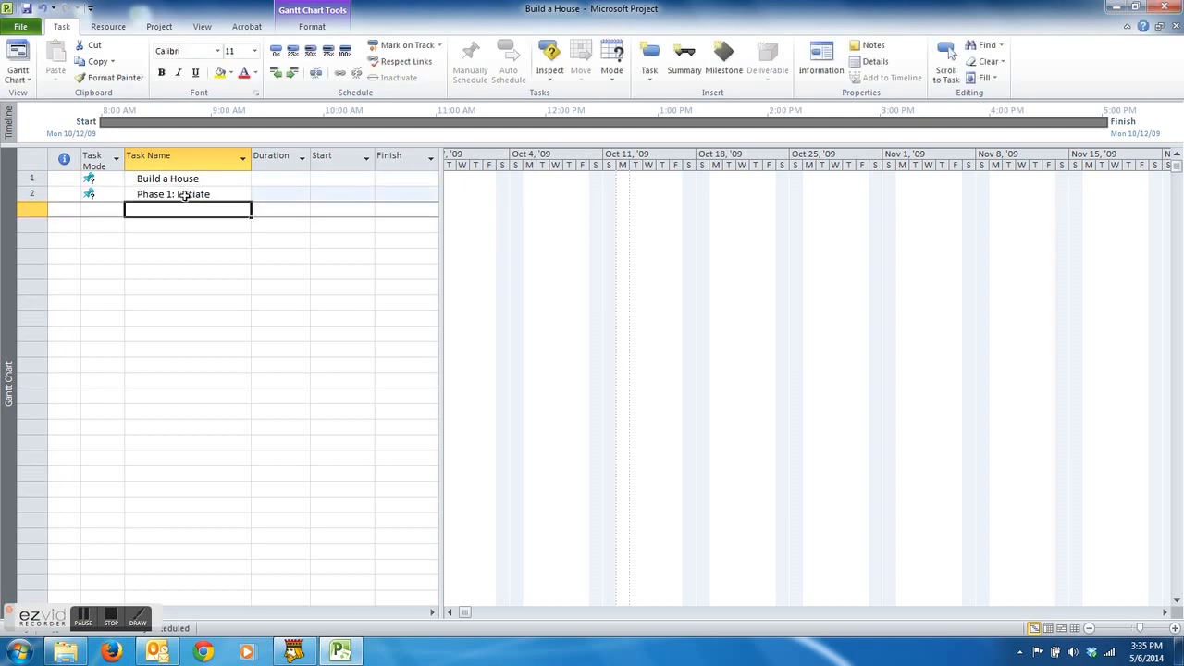
Add the tasks "Phase 2: Plan" and "Phase 3: Execute" below Phase 1.
{"action": "type", "text": "Phas"}
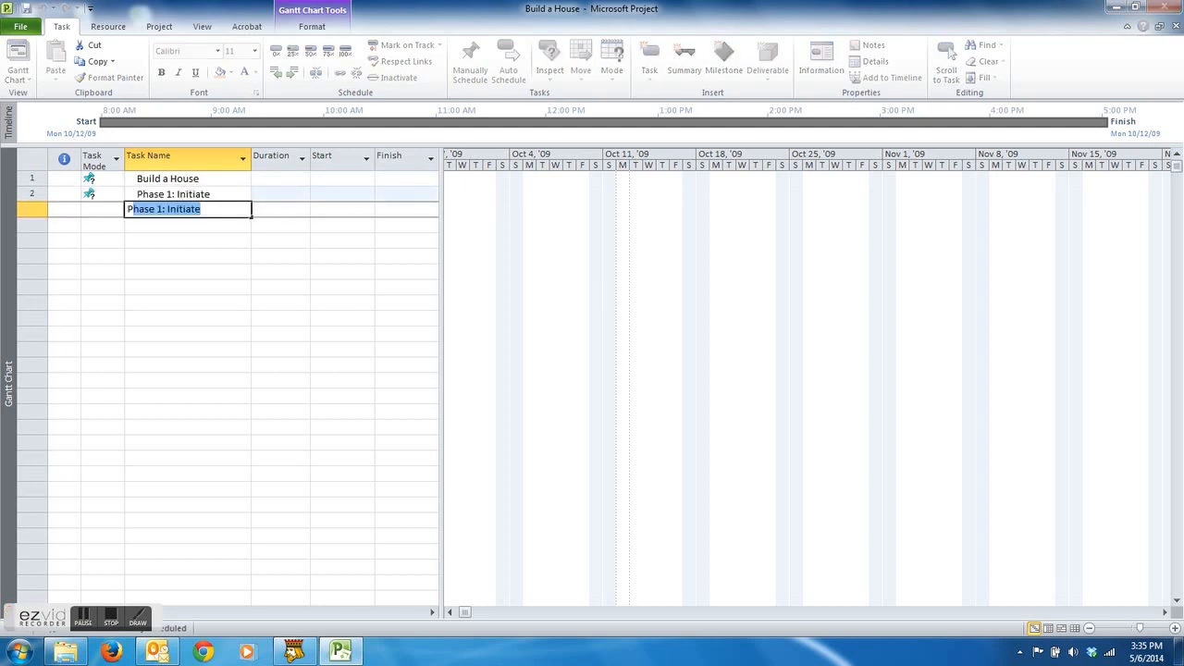
{"action": "type", "text": "e 2: "}
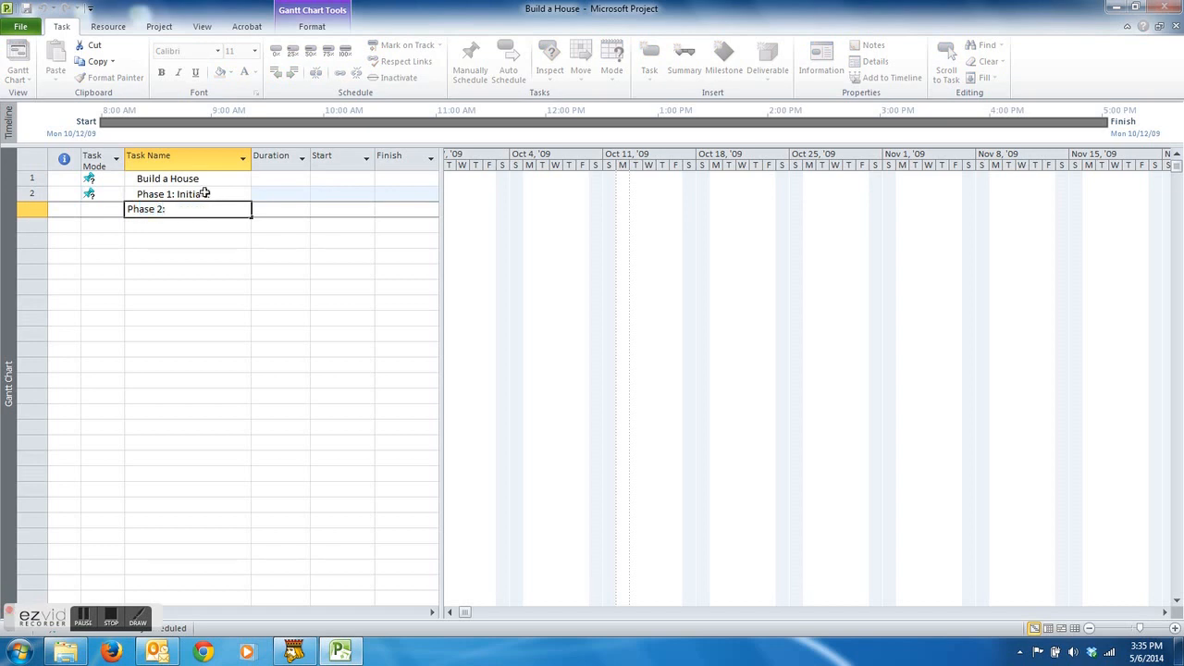
{"action": "type", "text": "Plan"}
{"action": "key", "text": "Return"}
{"action": "type", "text": "Phase 3"}
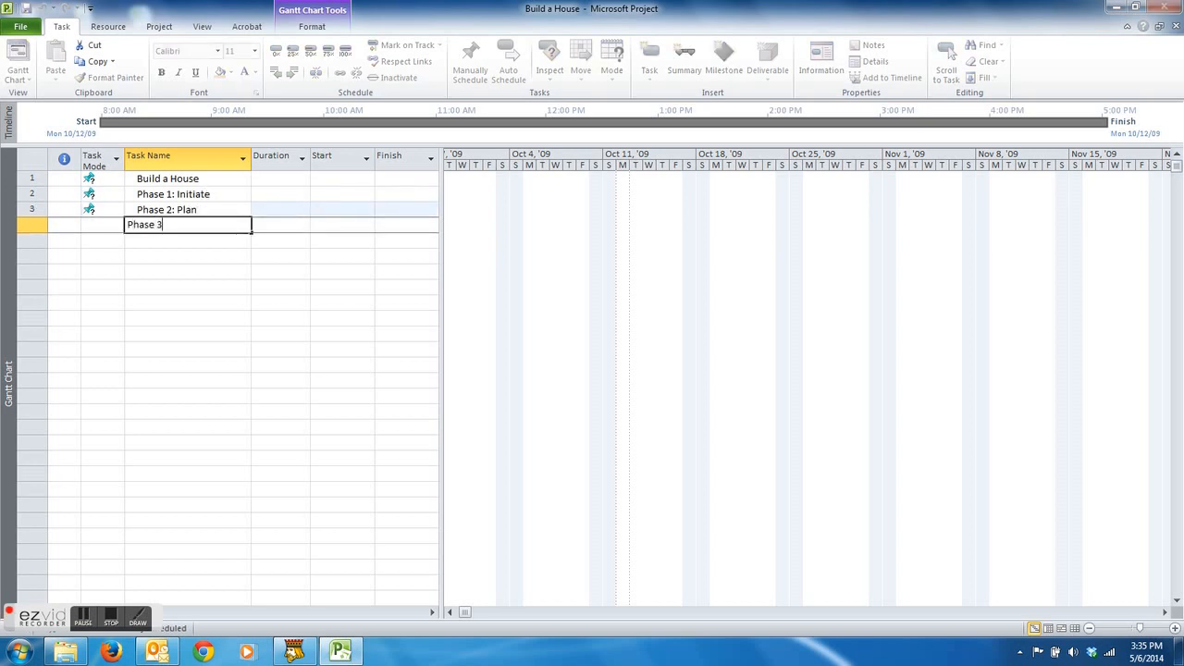
{"action": "type", "text": ": Execute"}
{"action": "key", "text": "Return"}
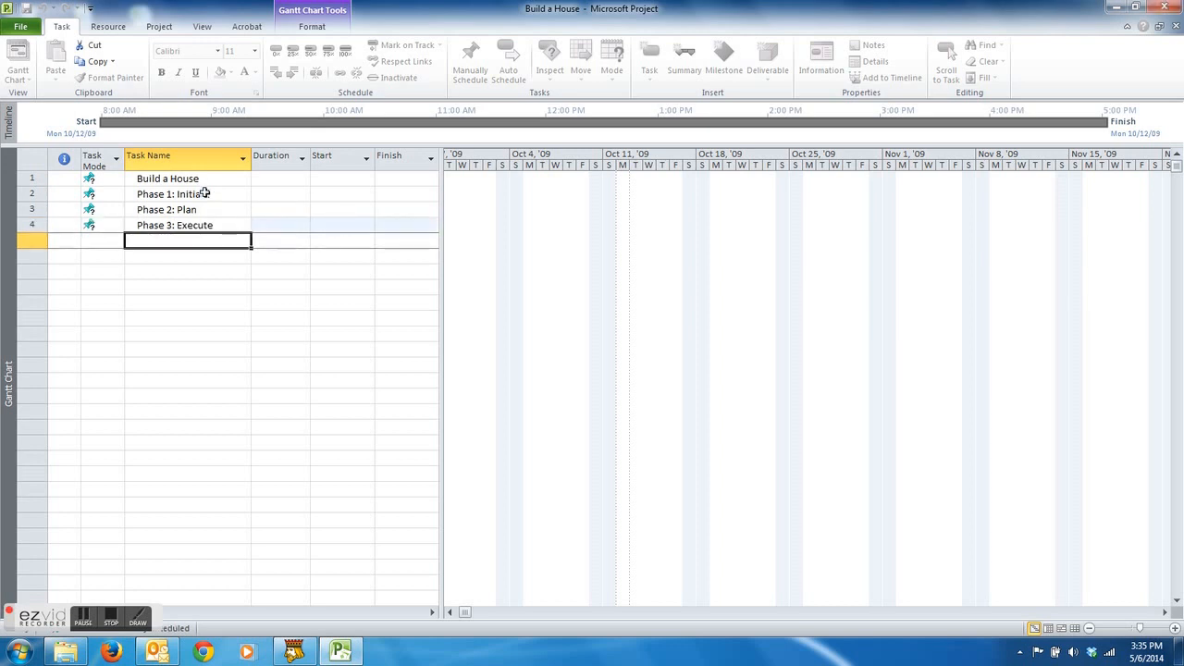
Add the tasks "Phase 4: Monitor" and "Phase 5: Close" at the end of the task list.
{"action": "type", "text": "Phase 4: Monitor"}
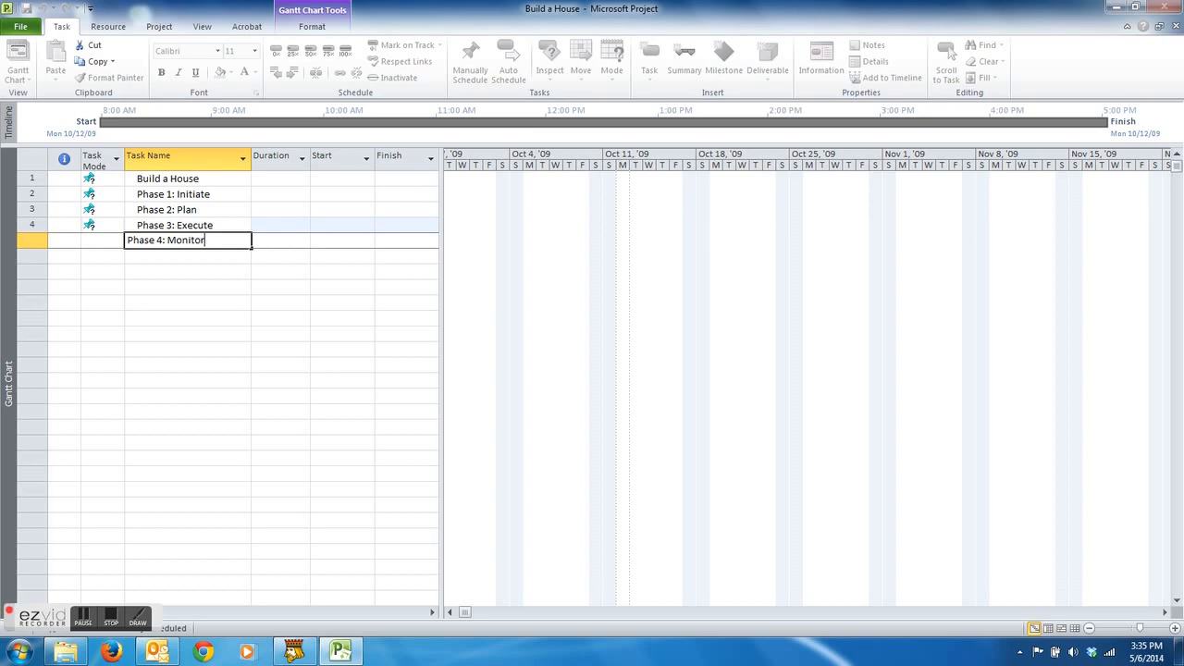
{"action": "key", "text": "Return"}
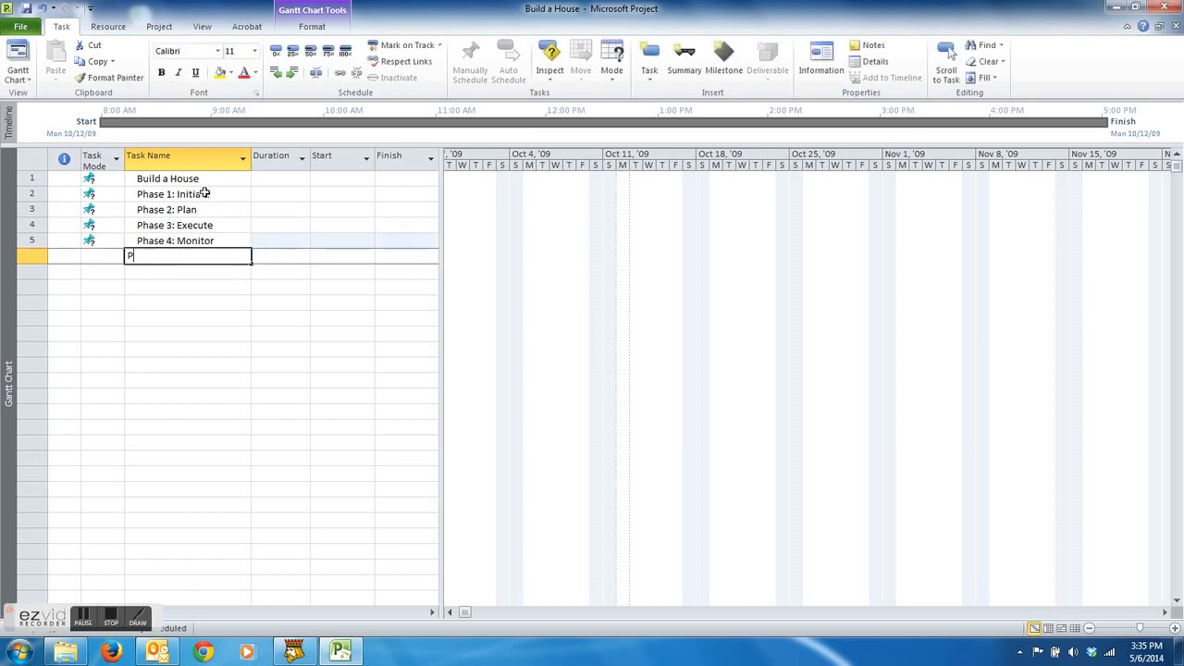
{"action": "type", "text": "Phase 5: Close"}
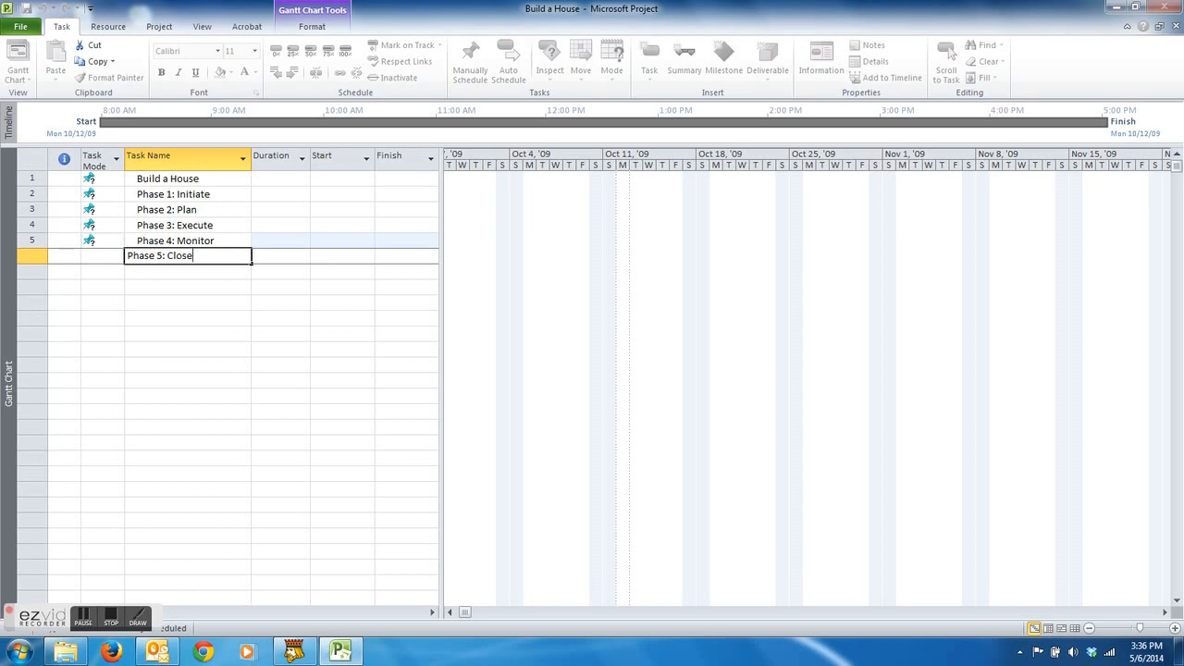
{"action": "left_click", "coordinate": [158, 318]}
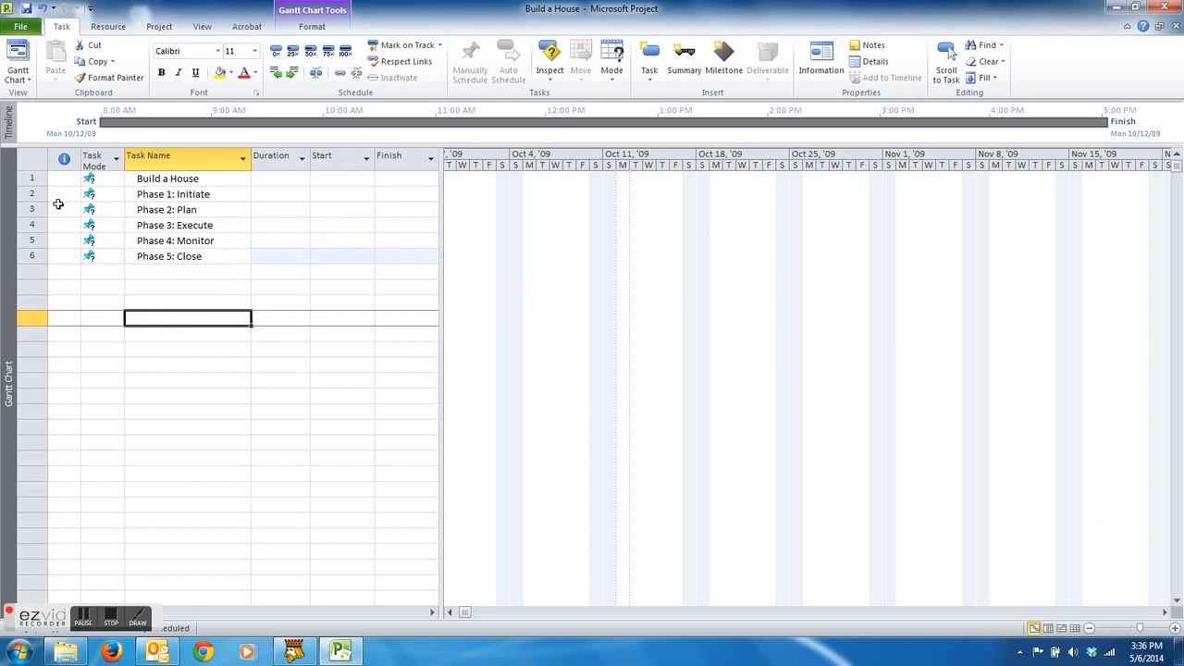
Indent the five phase tasks so they become subtasks of Build a House.
{"action": "left_click", "coordinate": [139, 194]}
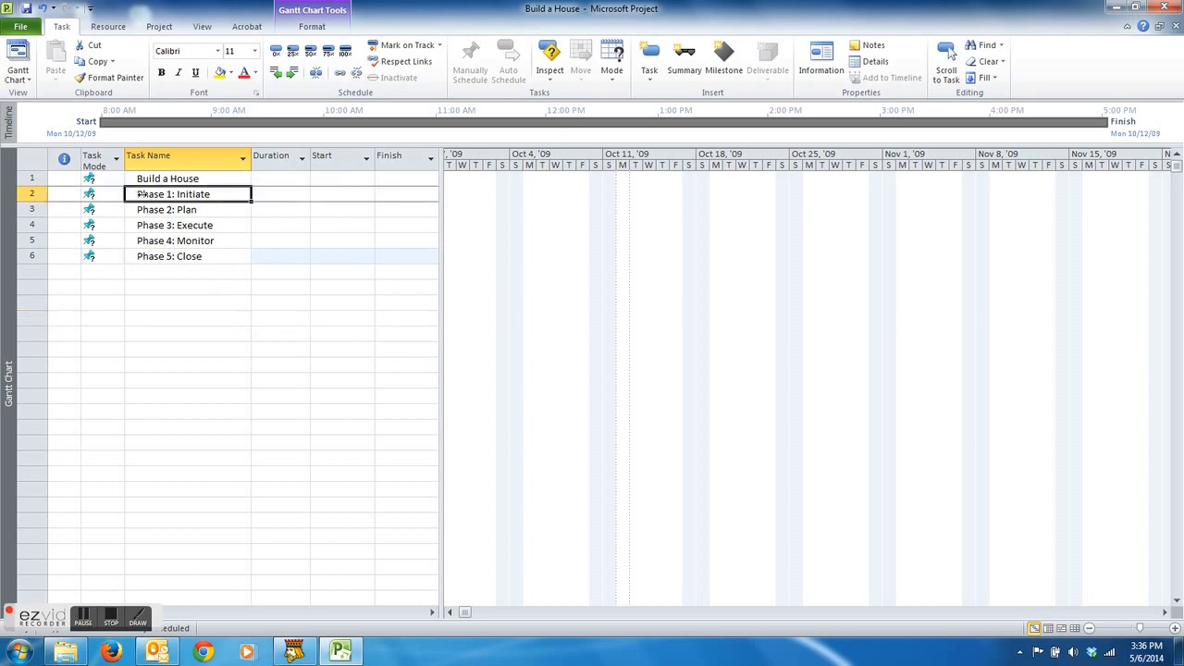
{"action": "left_click", "coordinate": [182, 225]}
{"action": "left_click_drag", "start_coordinate": [178, 196], "coordinate": [182, 256]}
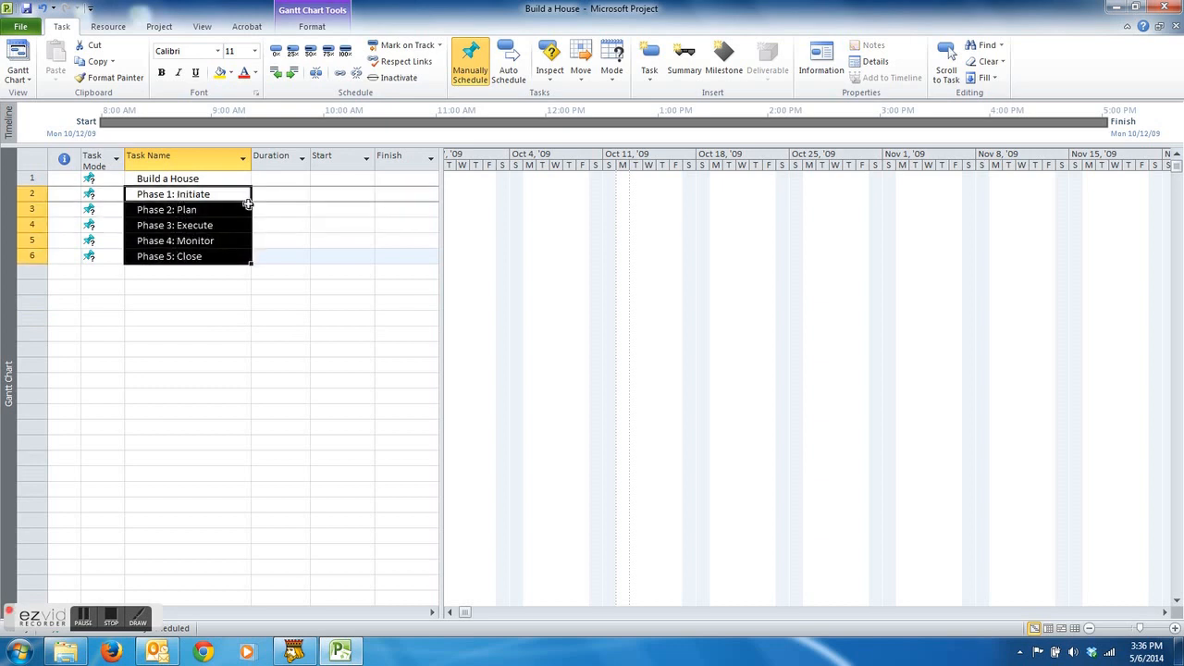
{"action": "left_click", "coordinate": [292, 77]}
Insert two new tasks between Phase 1: Initiate and Phase 2: Plan.
{"action": "left_click", "coordinate": [155, 209]}
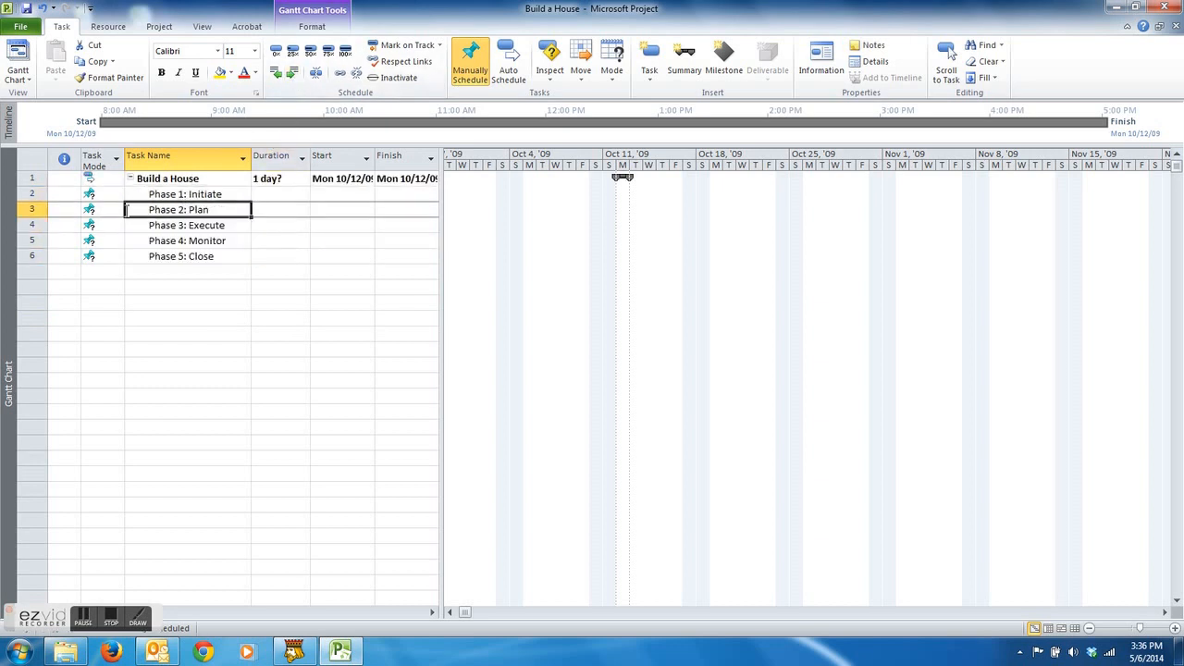
{"action": "left_click_drag", "start_coordinate": [33, 209], "coordinate": [34, 222]}
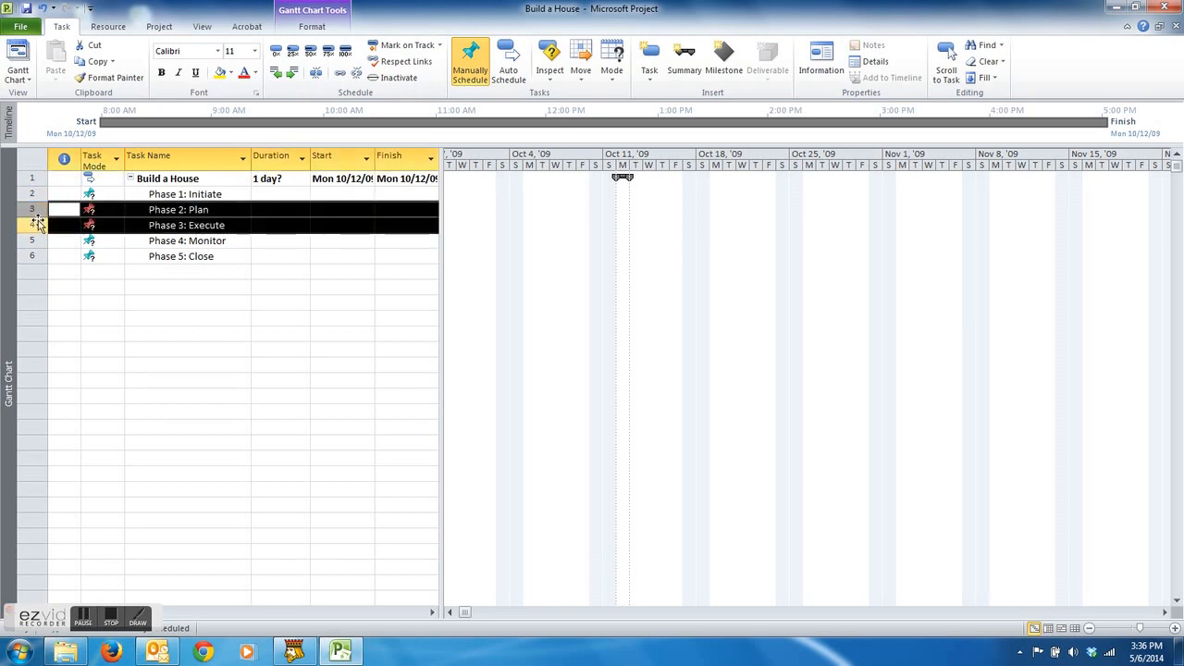
{"action": "right_click", "coordinate": [34, 223]}
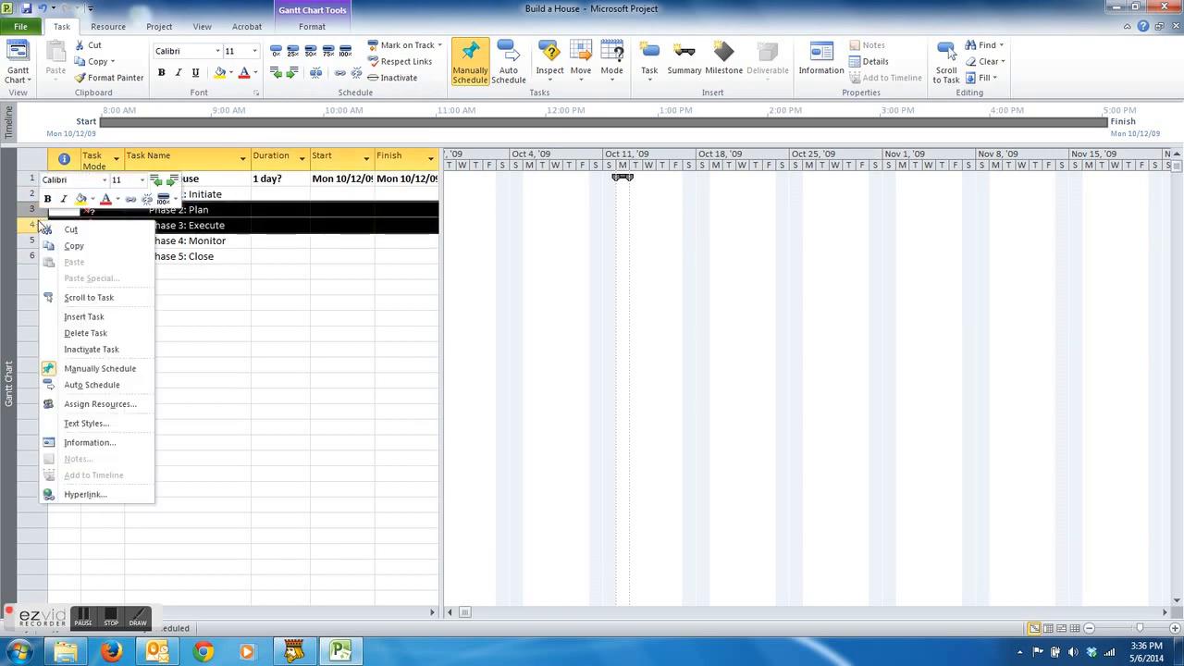
{"action": "left_click", "coordinate": [88, 318]}
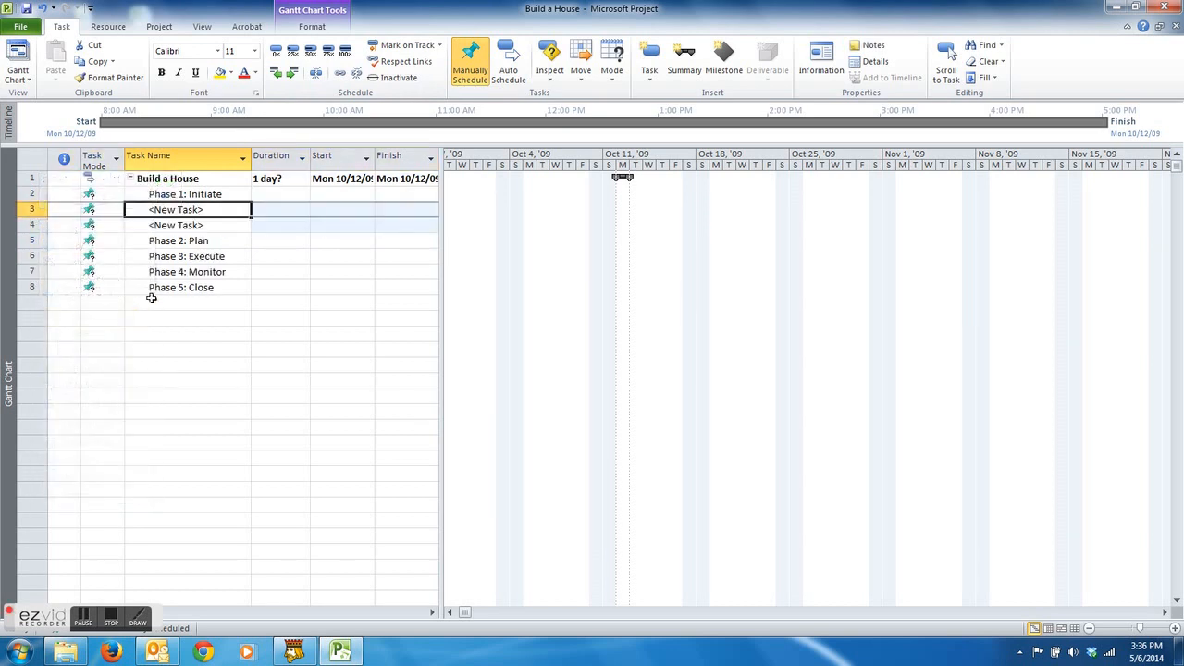
Name the two new tasks under Phase 1 "Capital Sourcing" and "Capital Approval".
{"action": "double_click", "coordinate": [210, 209]}
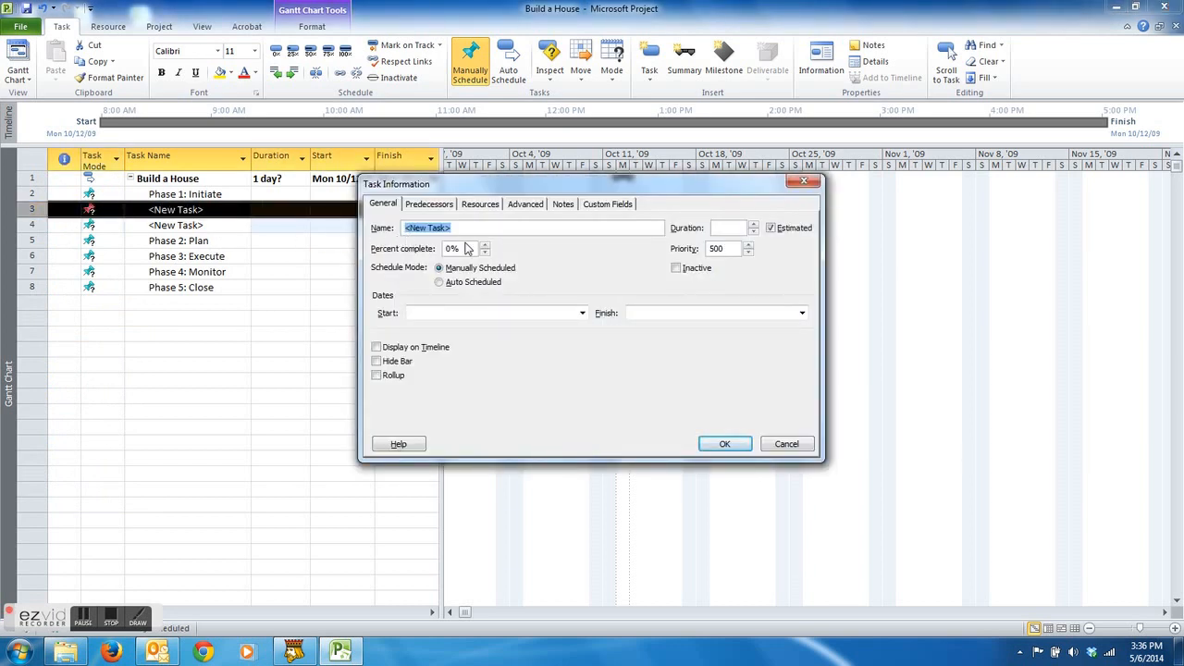
{"action": "type", "text": "Capital Sourcing"}
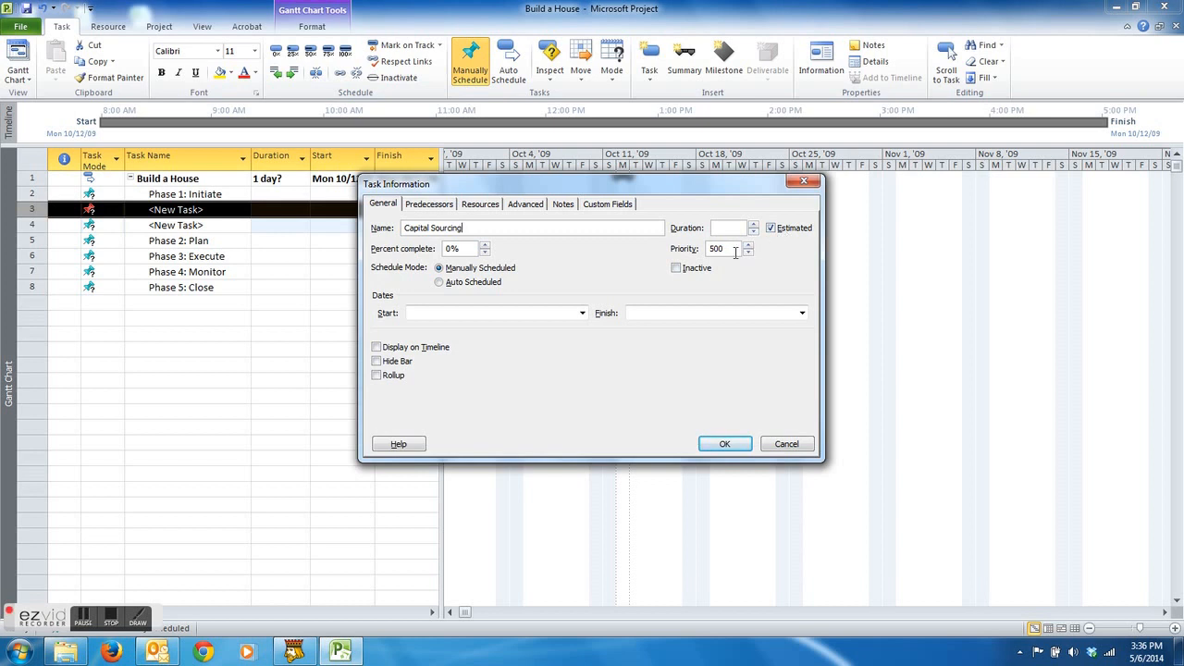
{"action": "left_click", "coordinate": [726, 444]}
{"action": "left_click", "coordinate": [213, 225]}
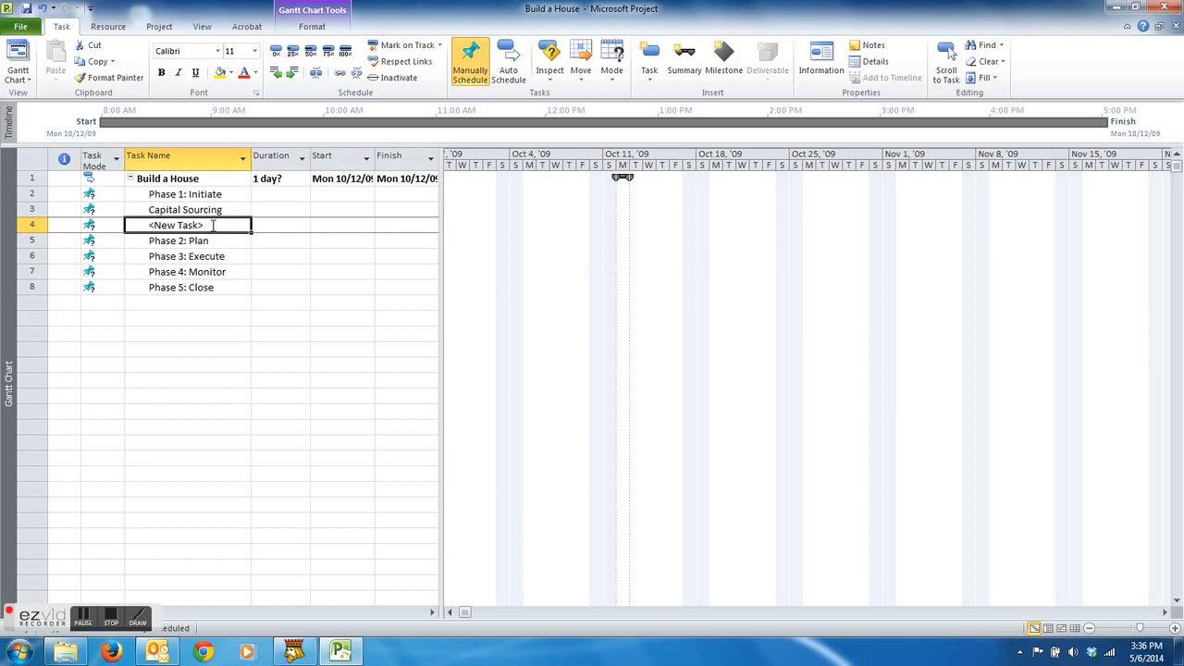
{"action": "type", "text": "Capital "}
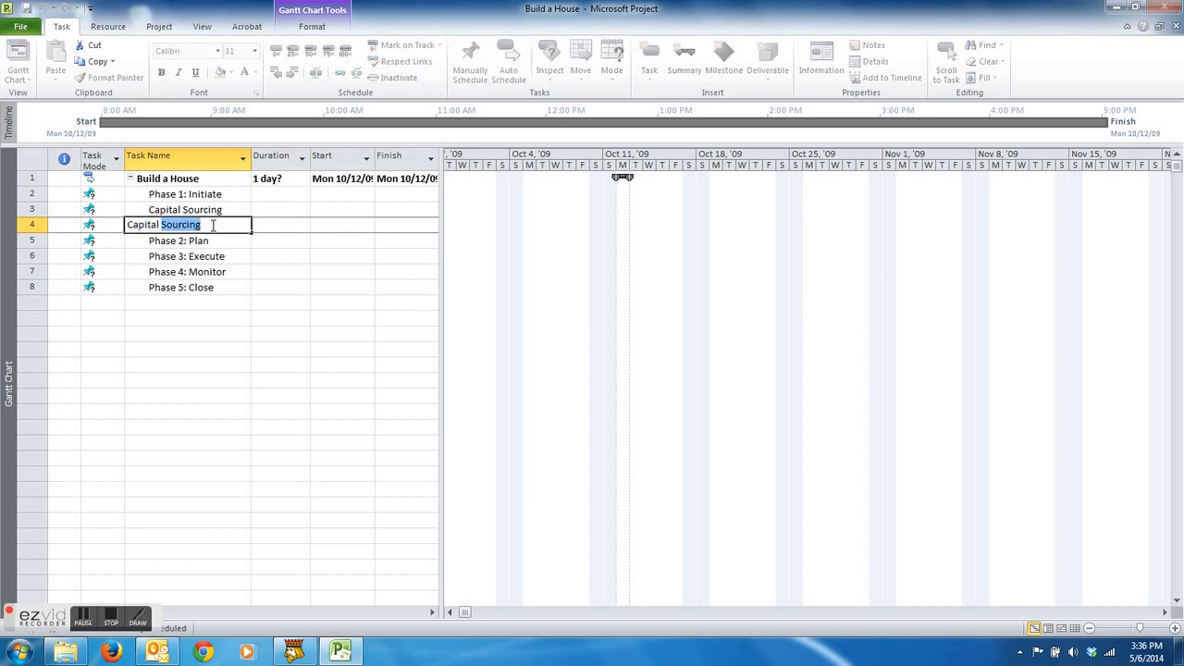
{"action": "type", "text": "Approval"}
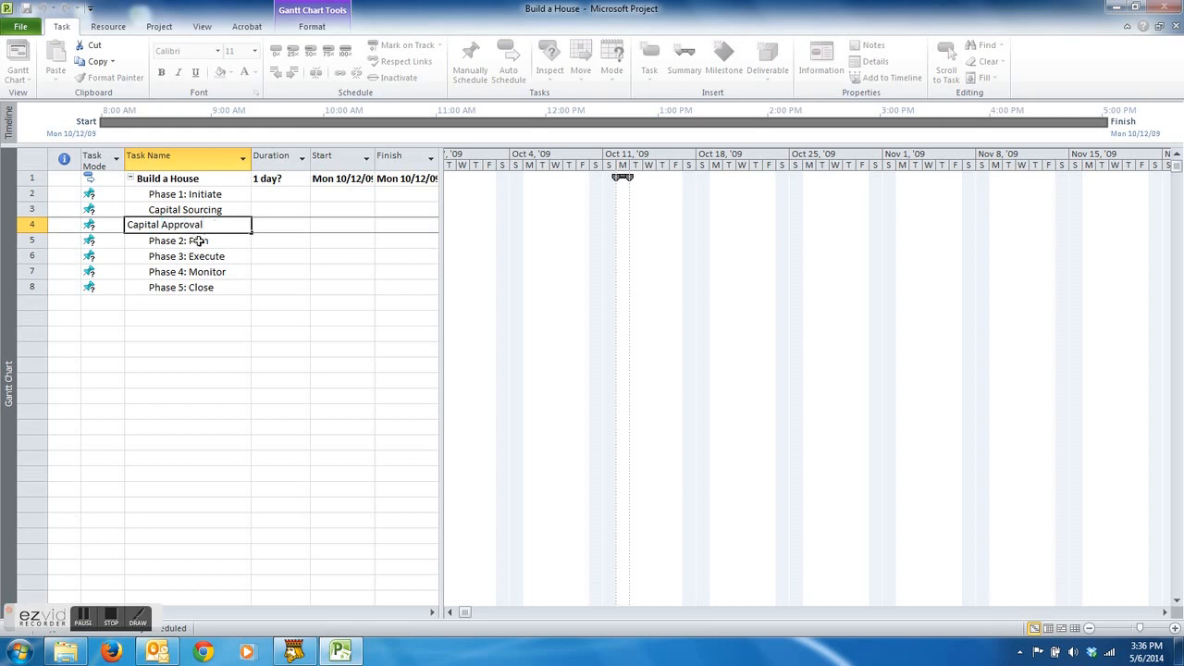
{"action": "left_click", "coordinate": [193, 284]}
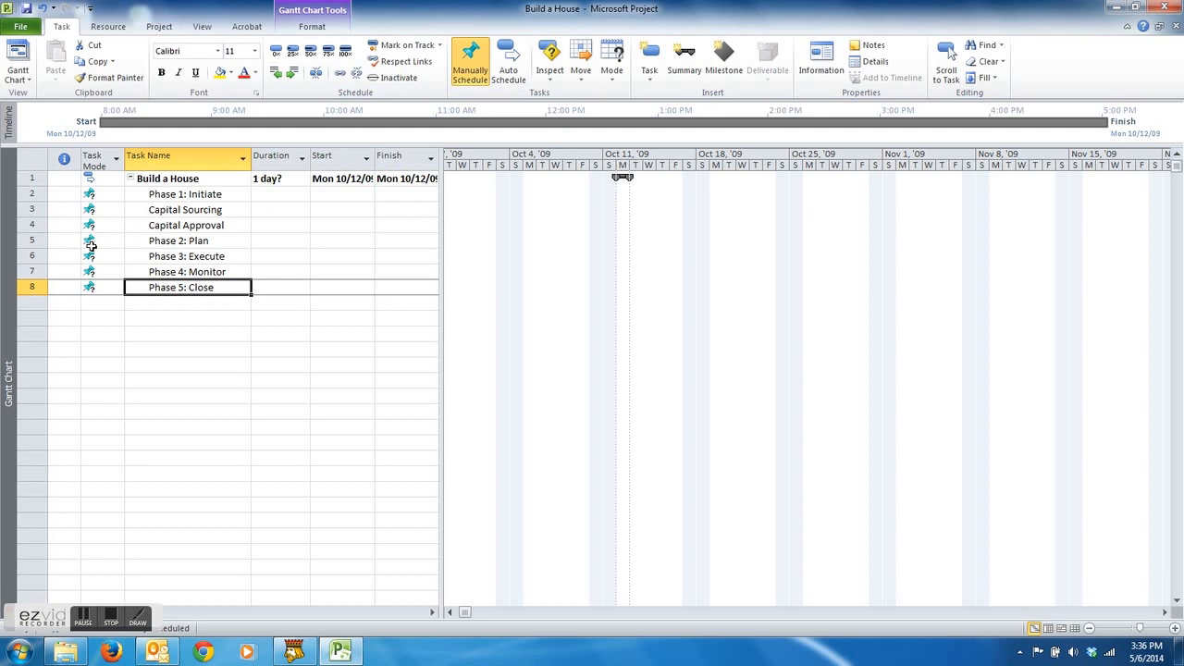
Insert two new tasks between Phase 2: Plan and Phase 3: Execute.
{"action": "left_click", "coordinate": [29, 254]}
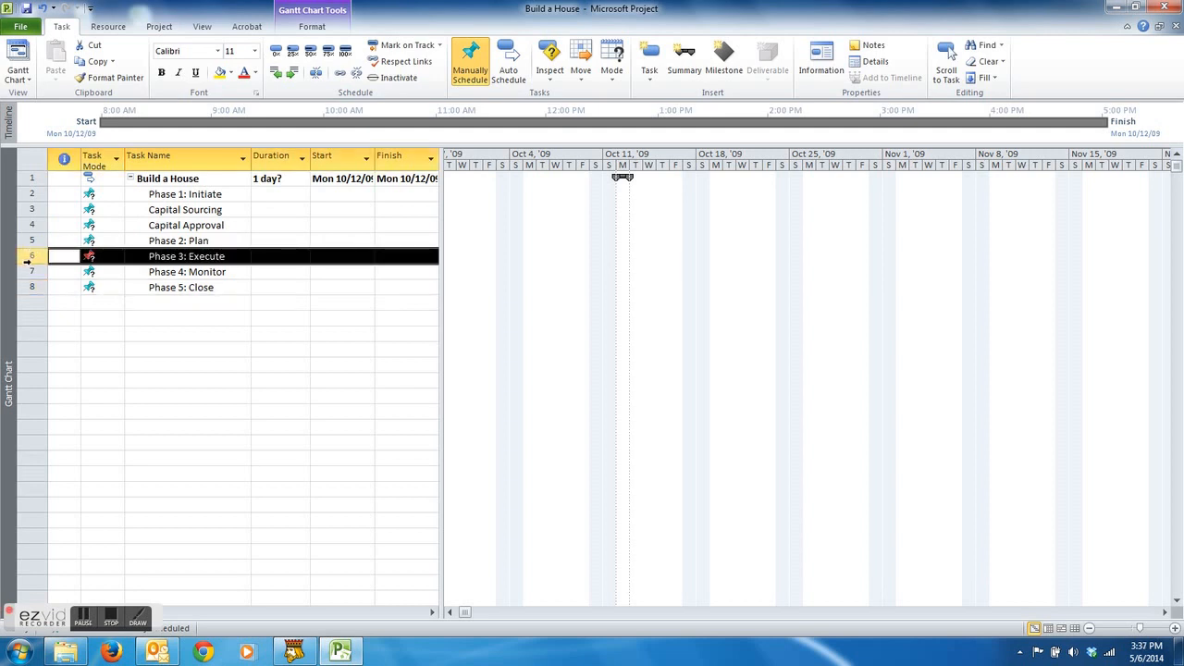
{"action": "left_click_drag", "start_coordinate": [28, 260], "coordinate": [29, 270]}
{"action": "right_click", "coordinate": [32, 267]}
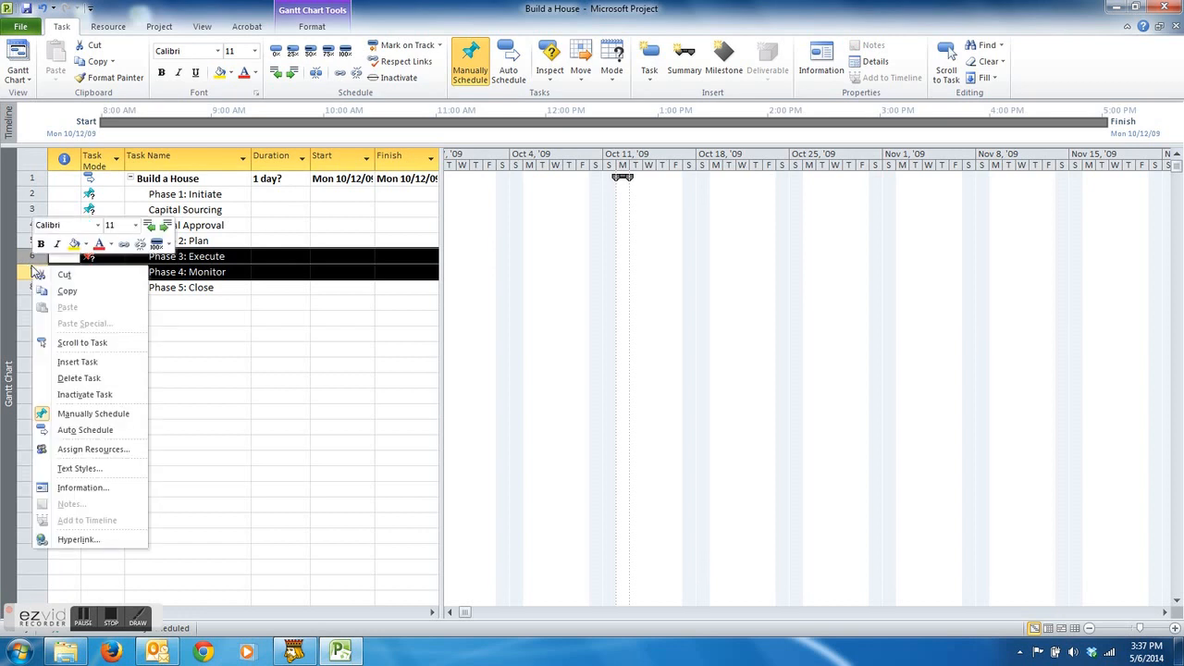
{"action": "left_click", "coordinate": [74, 362]}
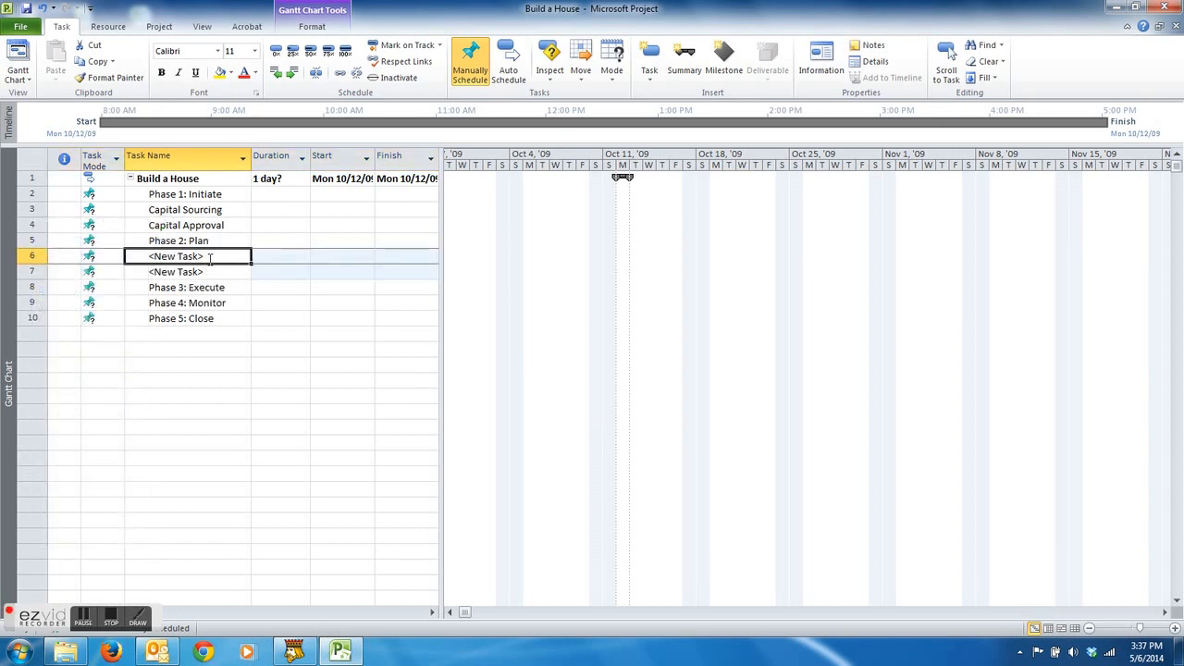
Name the two new tasks under Phase 2 "Develop Blueprint" and "Blueprint Approval".
{"action": "type", "text": "D"}
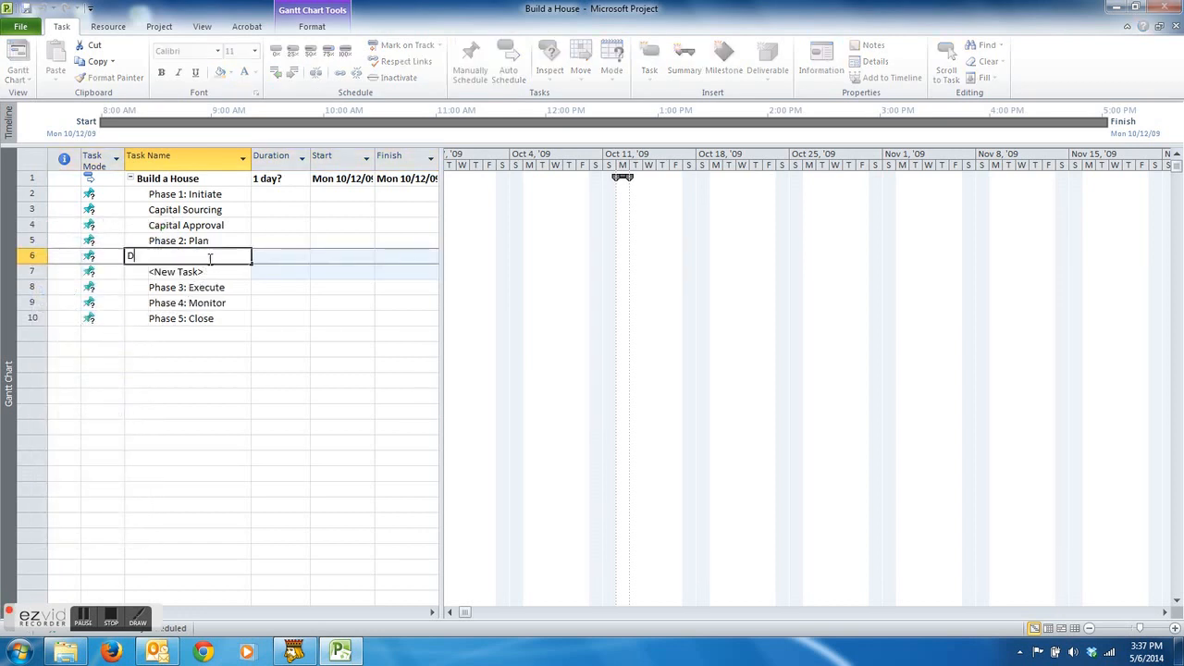
{"action": "type", "text": "evelop Blus"}
{"action": "type", "text": "eprint"}
{"action": "key", "text": "Return"}
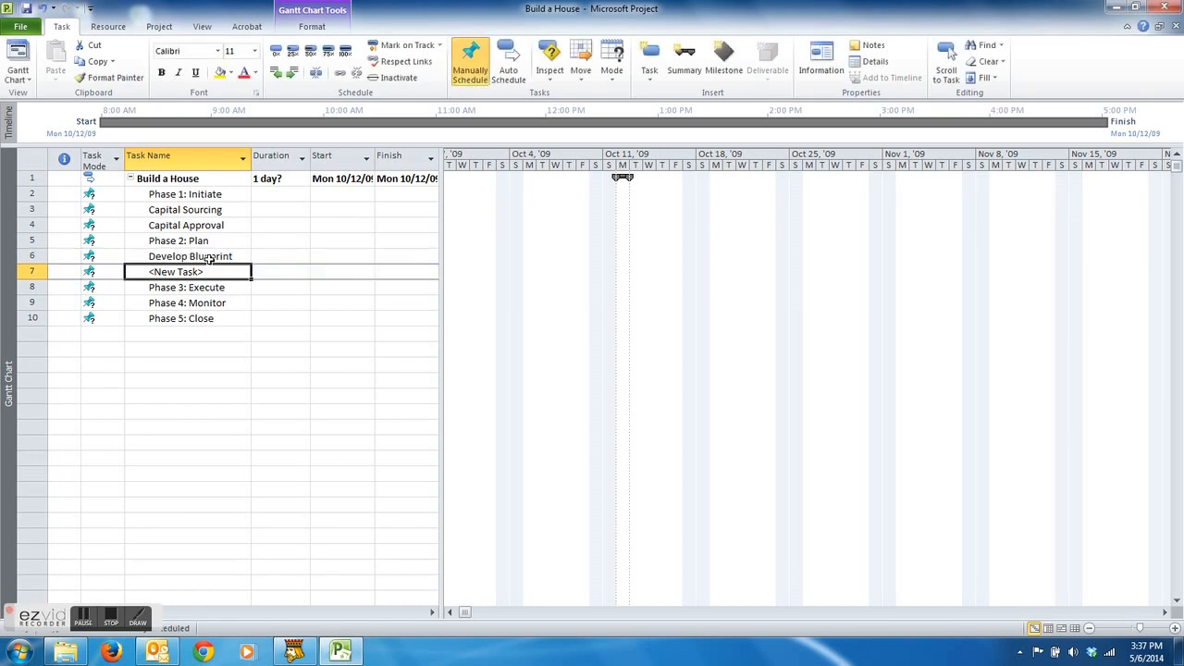
{"action": "type", "text": "Blueprint Ap"}
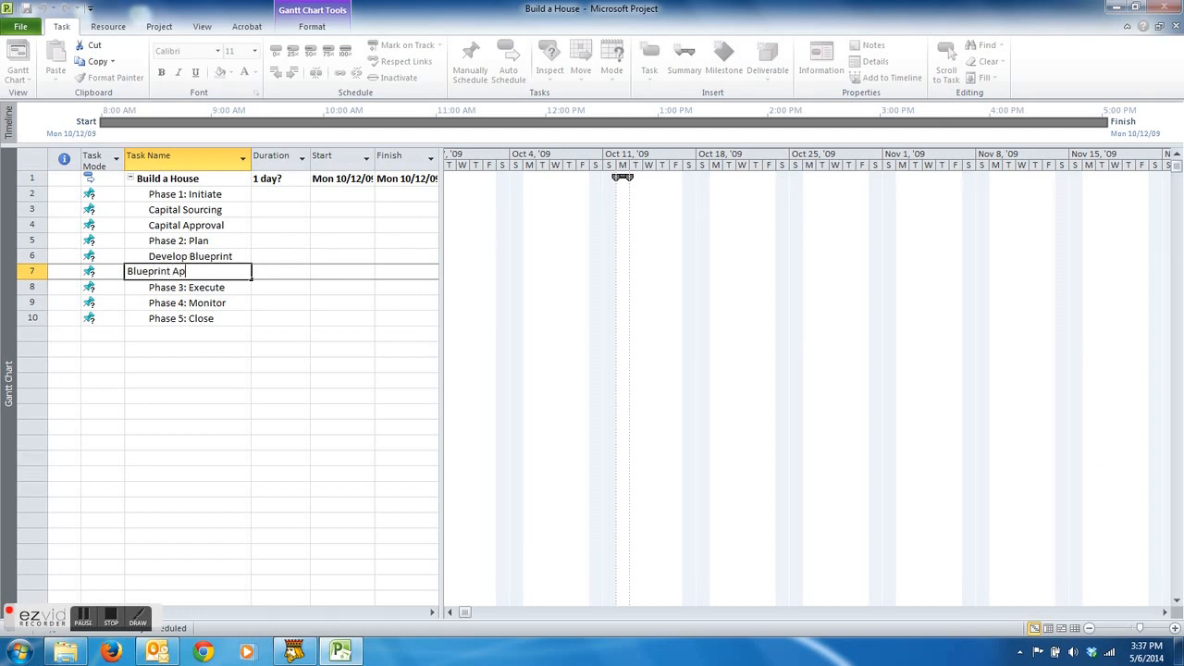
{"action": "type", "text": "proval"}
{"action": "key", "text": "Return"}
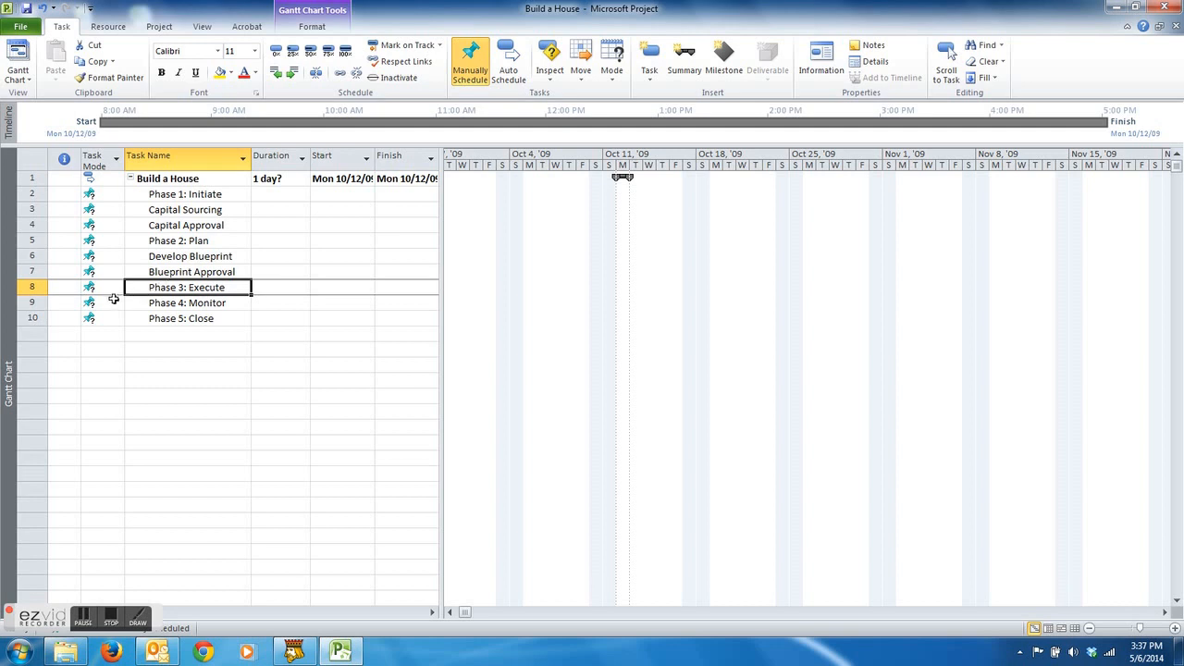
Insert two new tasks between Phase 3: Execute and Phase 4: Monitor.
{"action": "left_click_drag", "start_coordinate": [32, 302], "coordinate": [32, 316]}
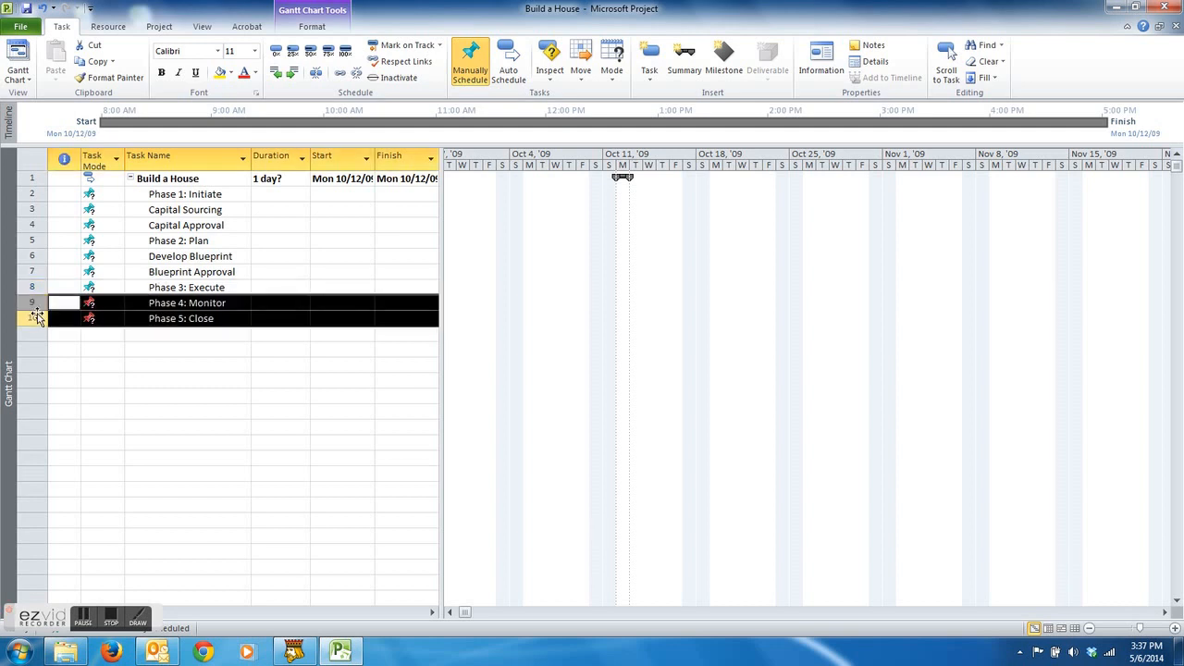
{"action": "right_click", "coordinate": [45, 305]}
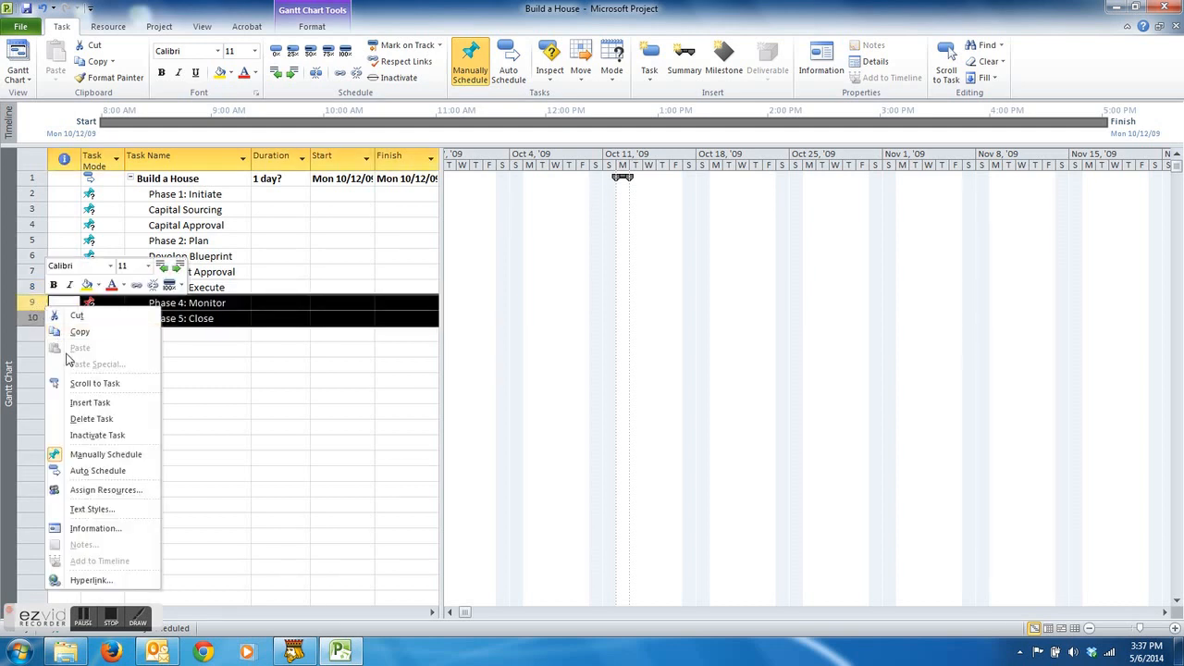
{"action": "left_click", "coordinate": [90, 404]}
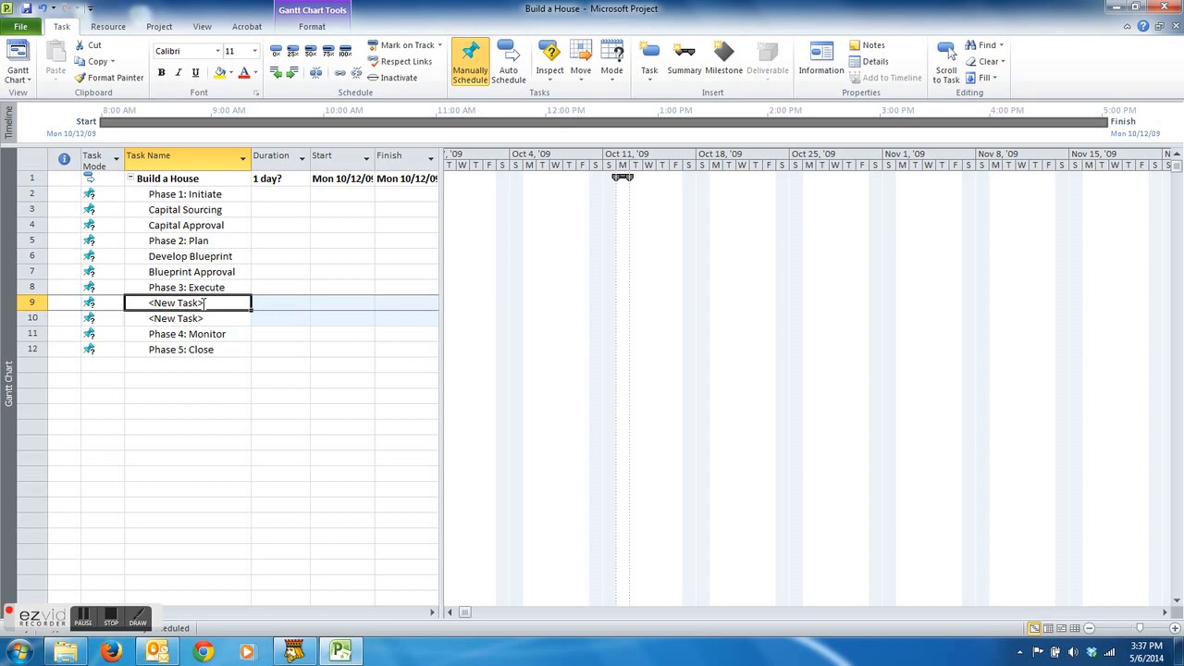
Name the two new tasks under Phase 3 "Build" and "Build Complete".
{"action": "type", "text": "Build"}
{"action": "key", "text": "BackSpace"}
{"action": "left_click", "coordinate": [210, 317]}
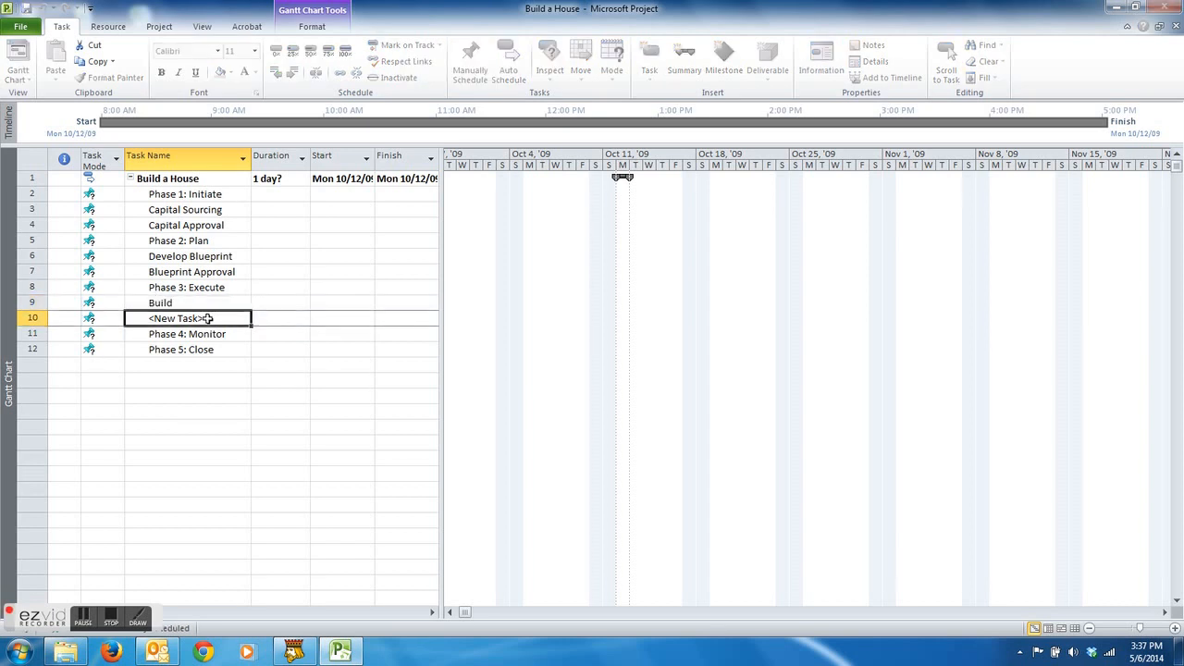
{"action": "type", "text": "Bu"}
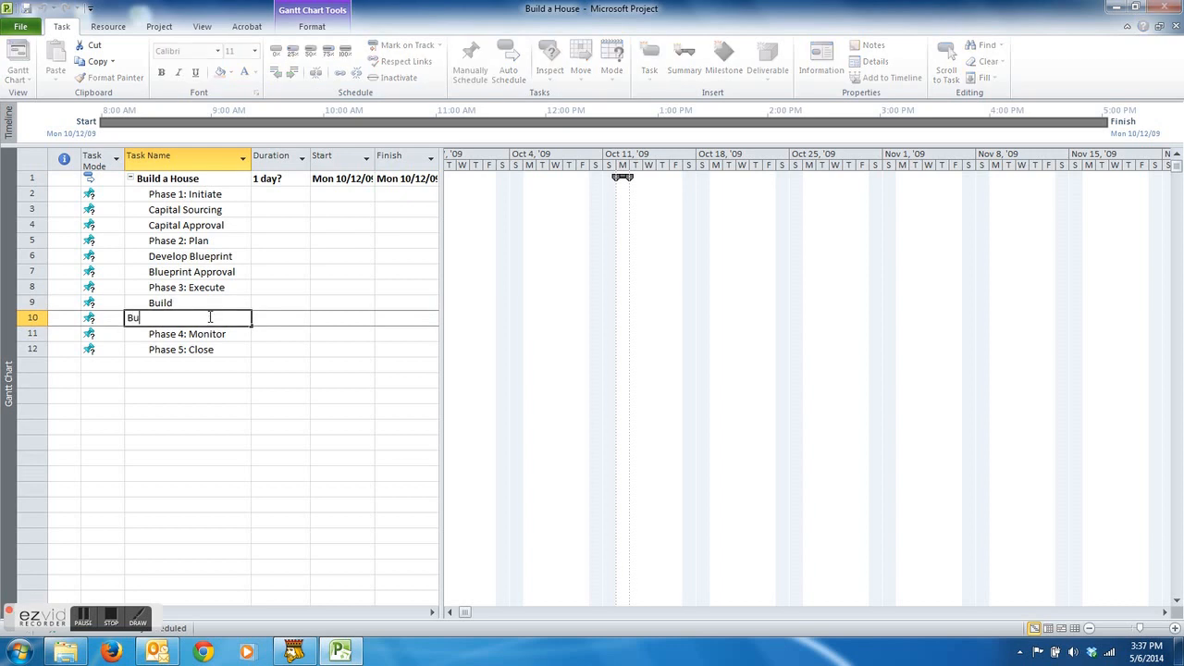
{"action": "type", "text": "ild Complete"}
{"action": "key", "text": "Return"}
Insert two new tasks between Phase 4: Monitor and Phase 5: Close.
{"action": "left_click_drag", "start_coordinate": [32, 349], "coordinate": [35, 365]}
{"action": "right_click", "coordinate": [37, 366]}
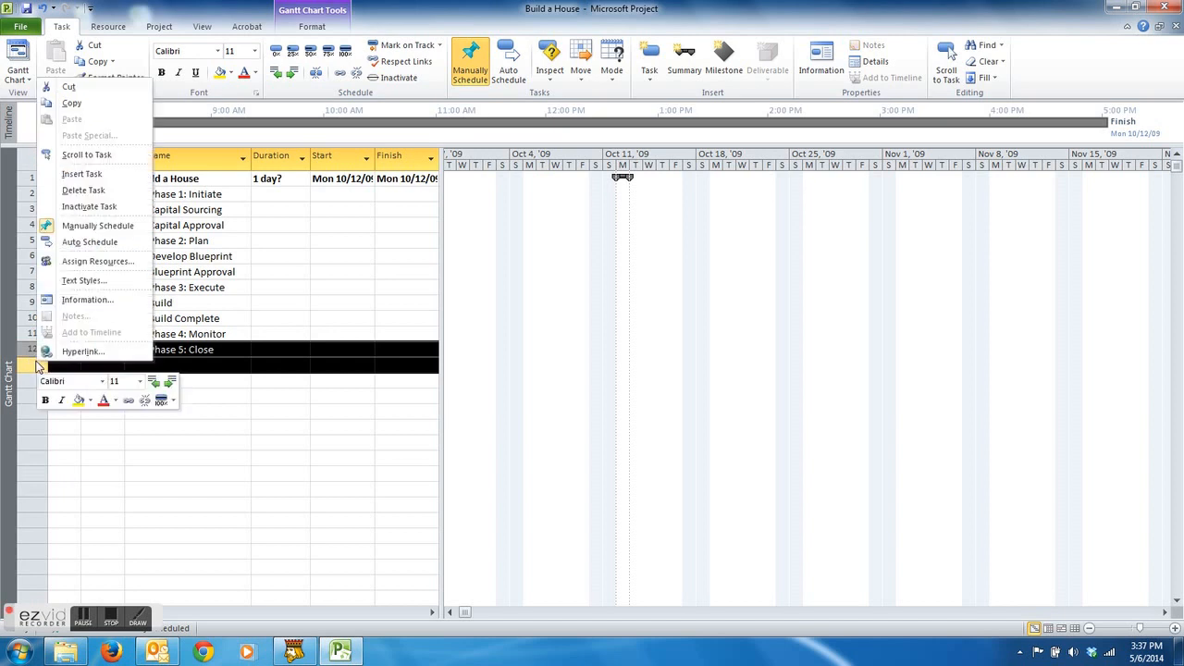
{"action": "left_click", "coordinate": [81, 174]}
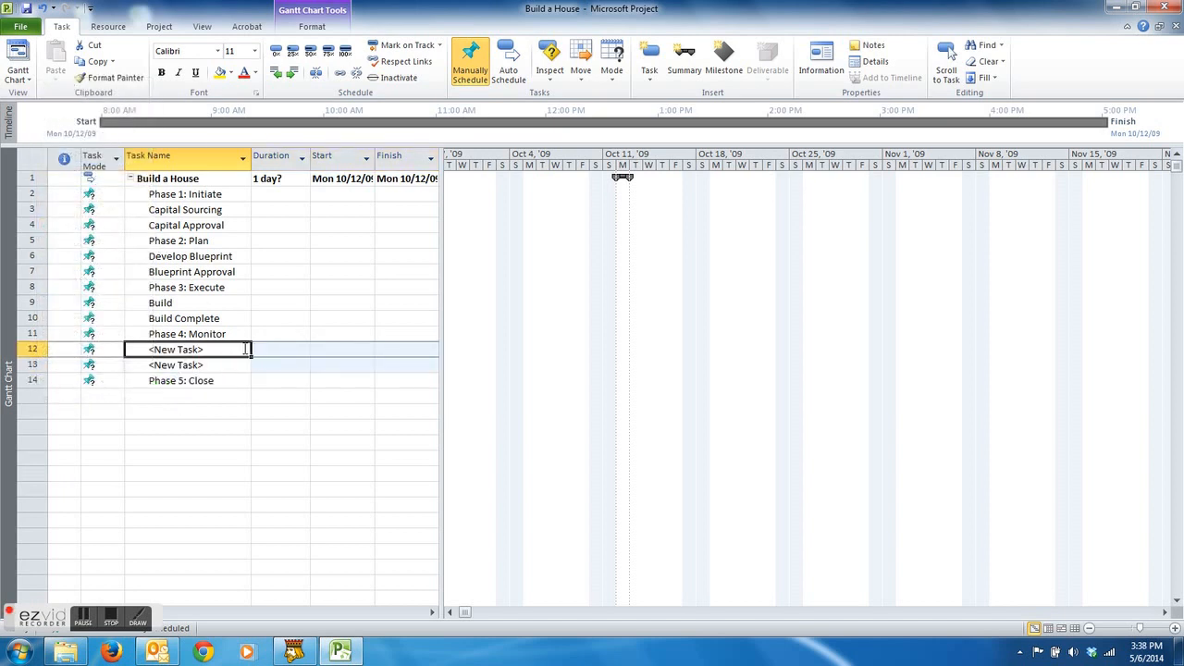
Name the two new tasks under Phase 4 "Inspect" and "Inspect Complete".
{"action": "left_click", "coordinate": [245, 348]}
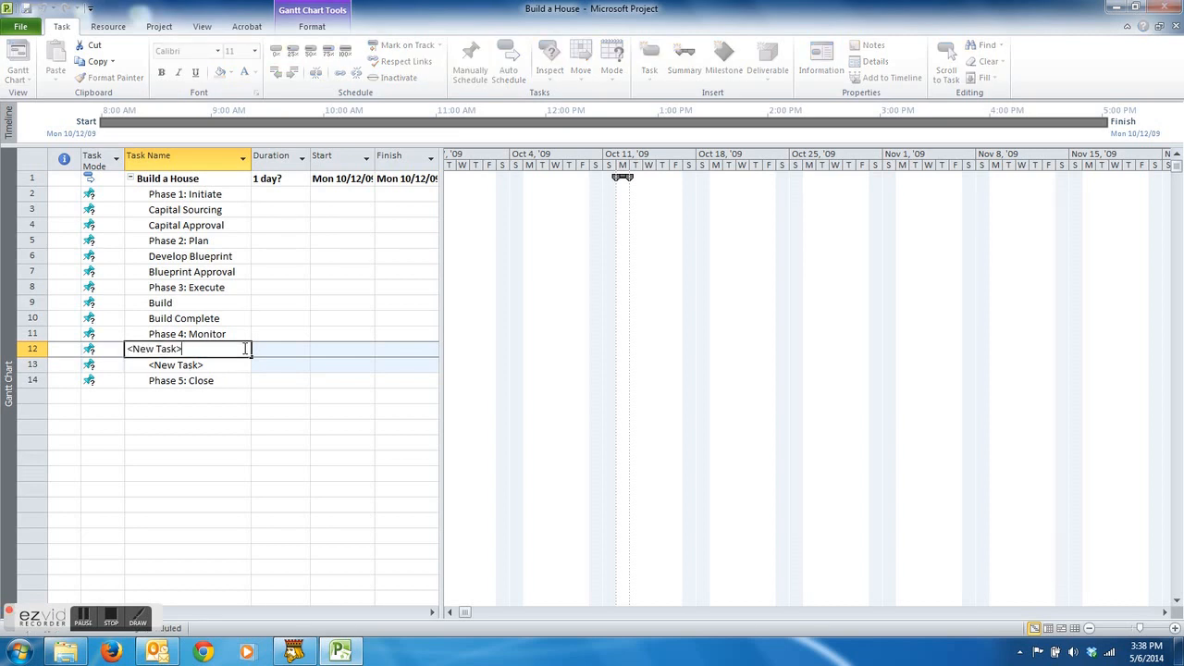
{"action": "key", "text": "BackSpace"}
{"action": "key", "text": "BackSpace"}
{"action": "key", "text": "BackSpace"}
{"action": "key", "text": "BackSpace"}
{"action": "key", "text": "BackSpace"}
{"action": "key", "text": "BackSpace"}
{"action": "key", "text": "BackSpace"}
{"action": "key", "text": "BackSpace"}
{"action": "key", "text": "BackSpace"}
{"action": "key", "text": "BackSpace"}
{"action": "type", "text": "Inspect"}
{"action": "key", "text": "Return"}
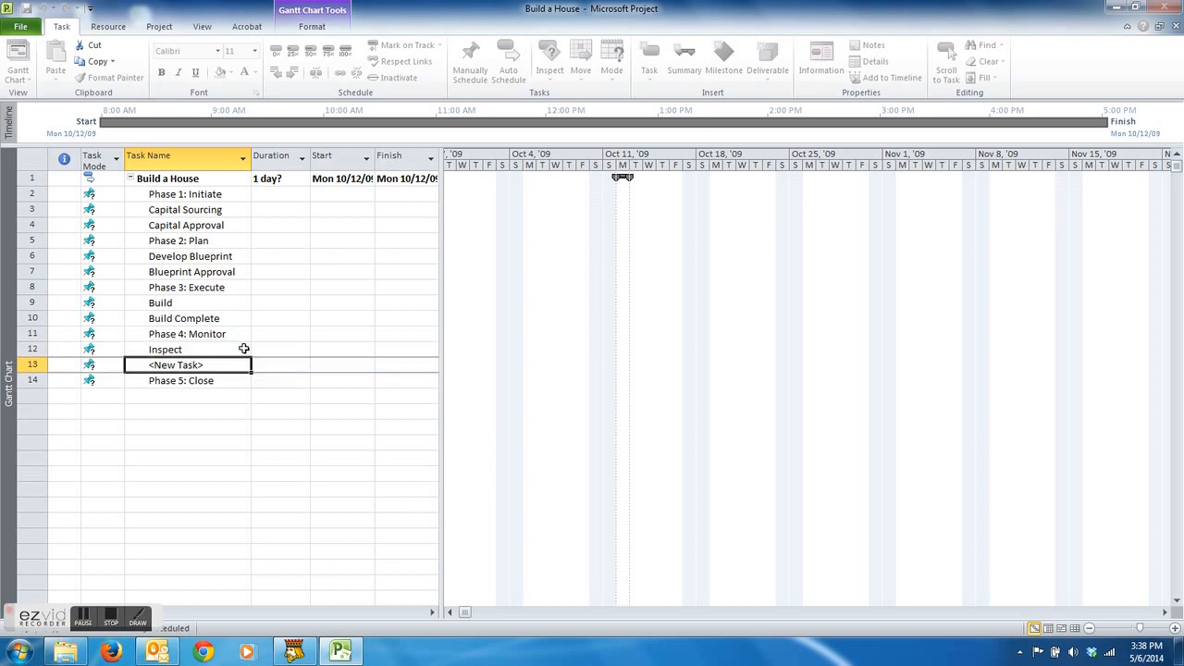
{"action": "type", "text": "Inspect Complete"}
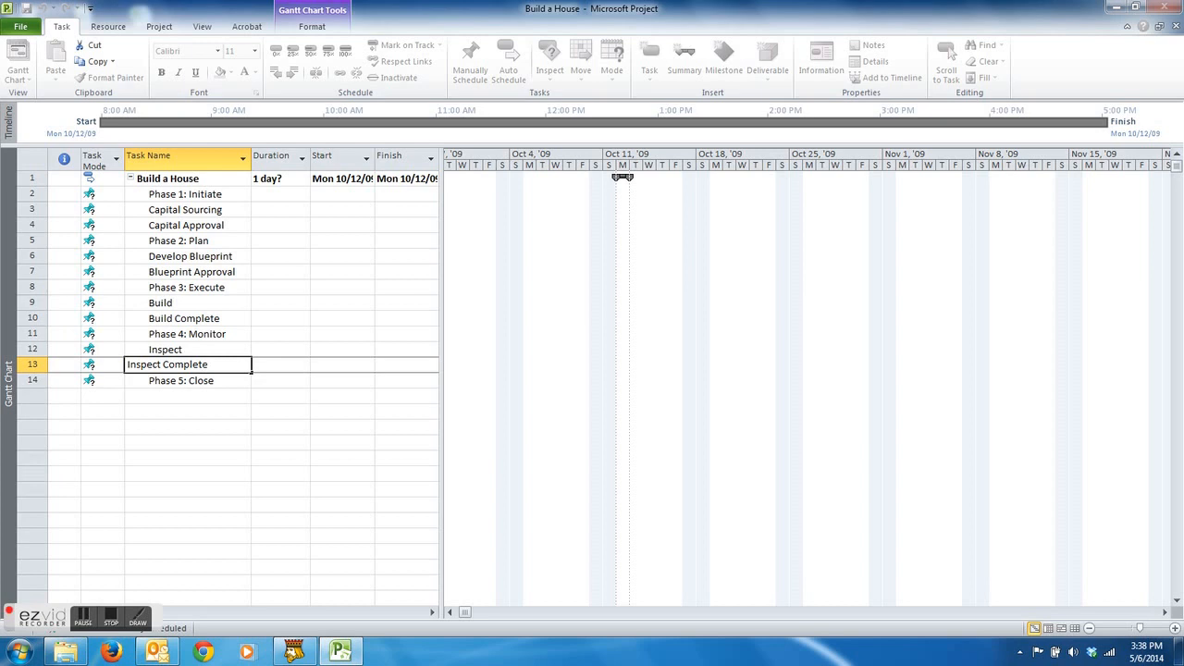
Add the tasks "Close Tasks" and "Close Complete" in the empty rows below Phase 5: Close.
{"action": "left_click", "coordinate": [220, 395]}
{"action": "type", "text": "Close Tasks"}
{"action": "key", "text": "Return"}
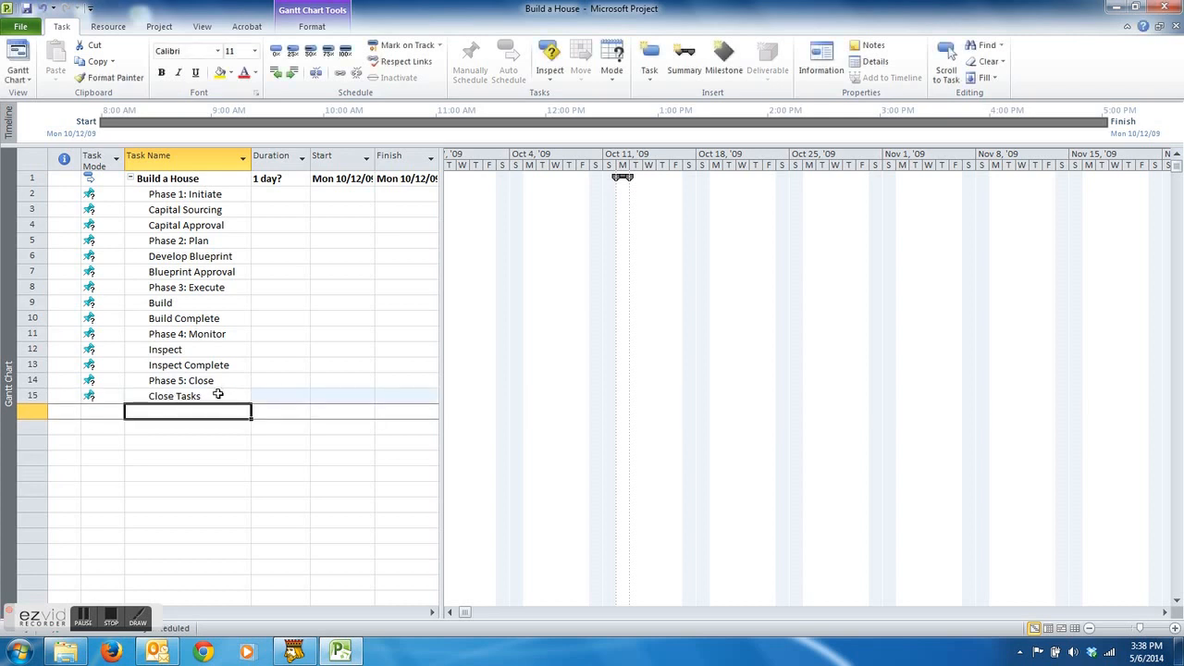
{"action": "type", "text": "Close Complete"}
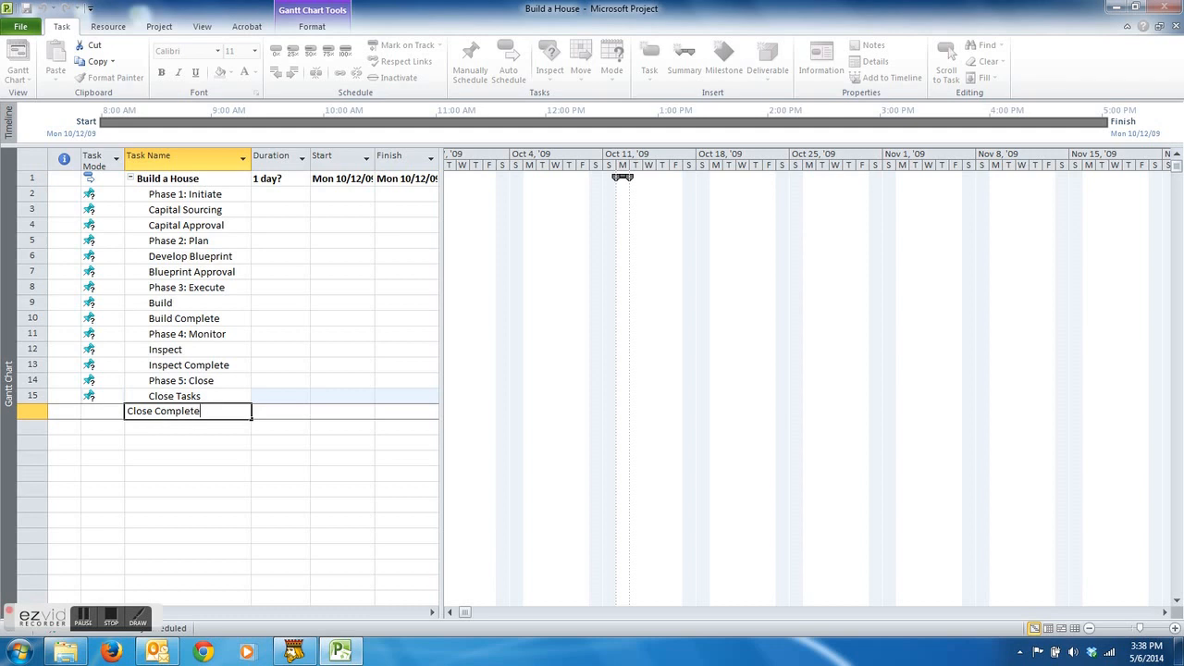
{"action": "left_click", "coordinate": [326, 436]}
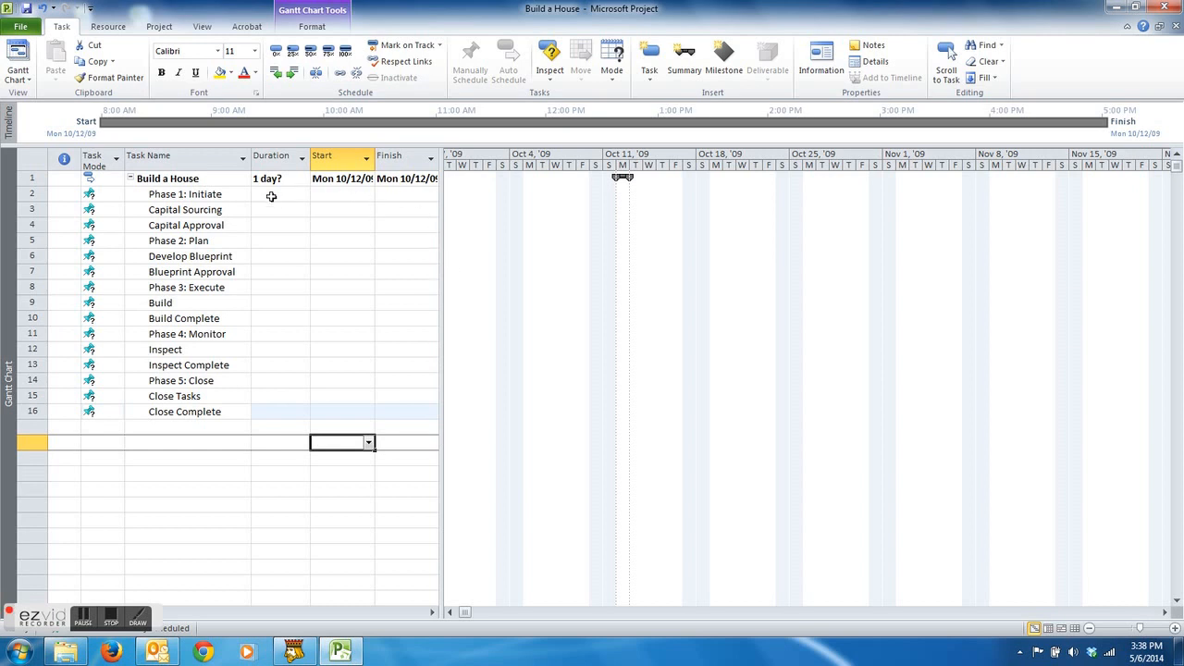
Indent the capital tasks under Phase 1: Initiate and the blueprint tasks under Phase 2: Plan as subtasks.
{"action": "left_click", "coordinate": [214, 211]}
{"action": "left_click_drag", "start_coordinate": [214, 211], "coordinate": [202, 270]}
{"action": "left_click", "coordinate": [290, 72]}
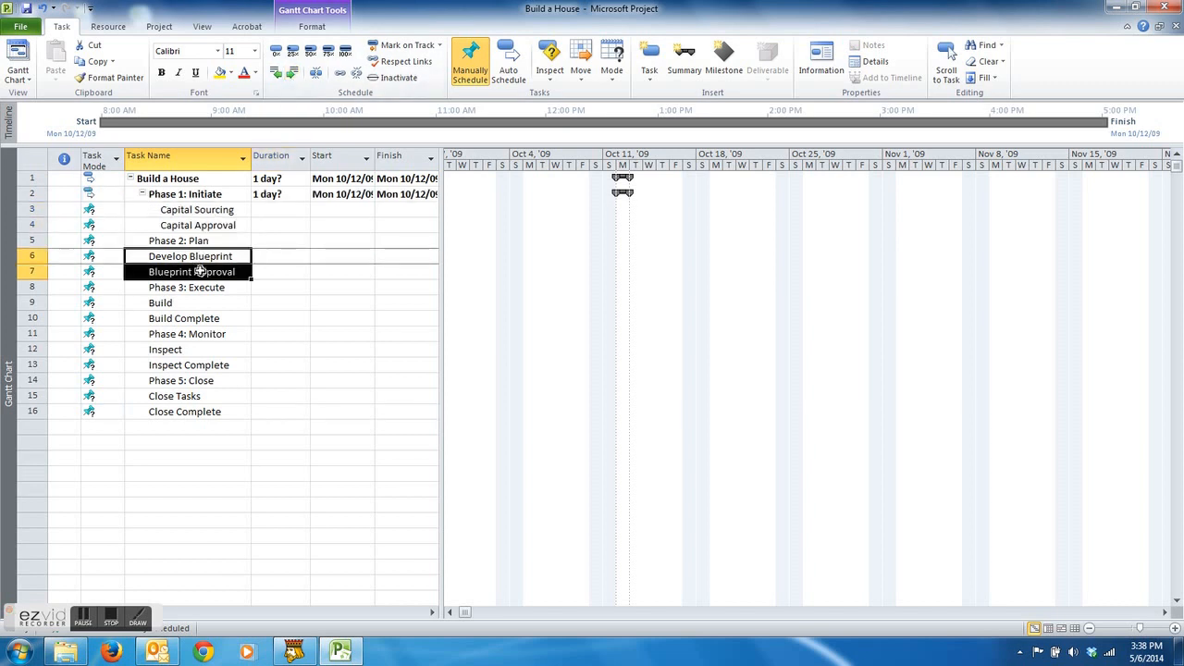
{"action": "left_click", "coordinate": [293, 73]}
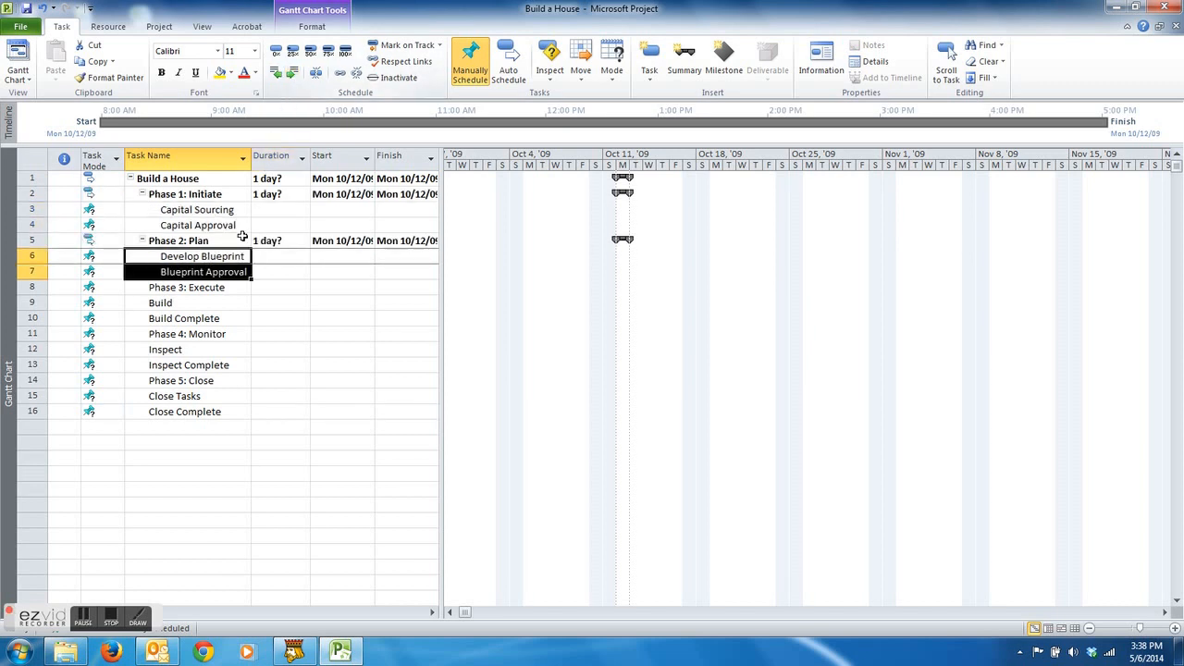
Indent the build, inspect and close task pairs as subtasks of Phases 3, 4 and 5.
{"action": "left_click", "coordinate": [198, 305]}
{"action": "left_click_drag", "start_coordinate": [198, 309], "coordinate": [198, 318]}
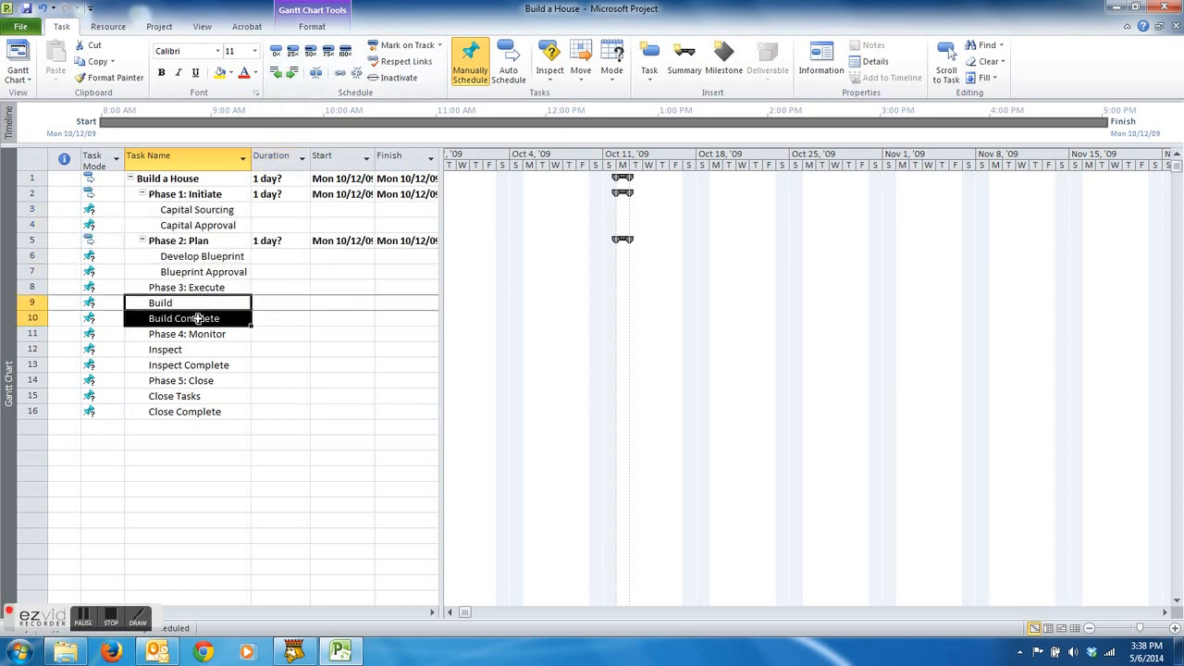
{"action": "left_click", "coordinate": [291, 72]}
{"action": "left_click_drag", "start_coordinate": [205, 343], "coordinate": [204, 365]}
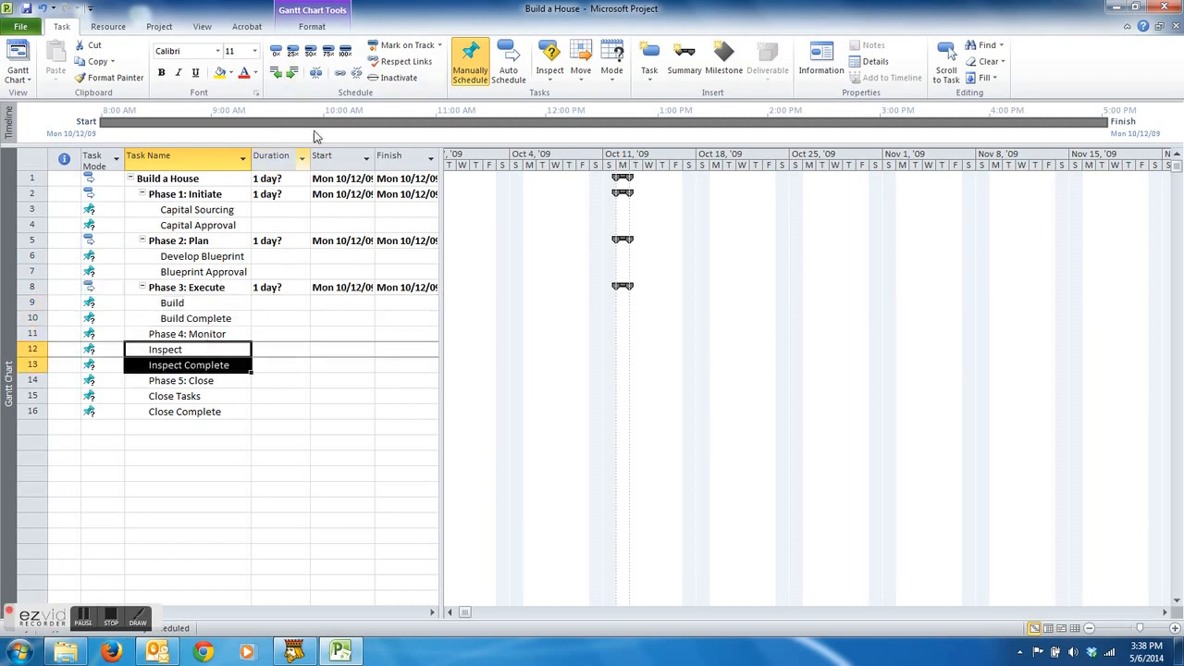
{"action": "left_click", "coordinate": [292, 72]}
{"action": "left_click_drag", "start_coordinate": [208, 396], "coordinate": [207, 410]}
{"action": "left_click", "coordinate": [291, 72]}
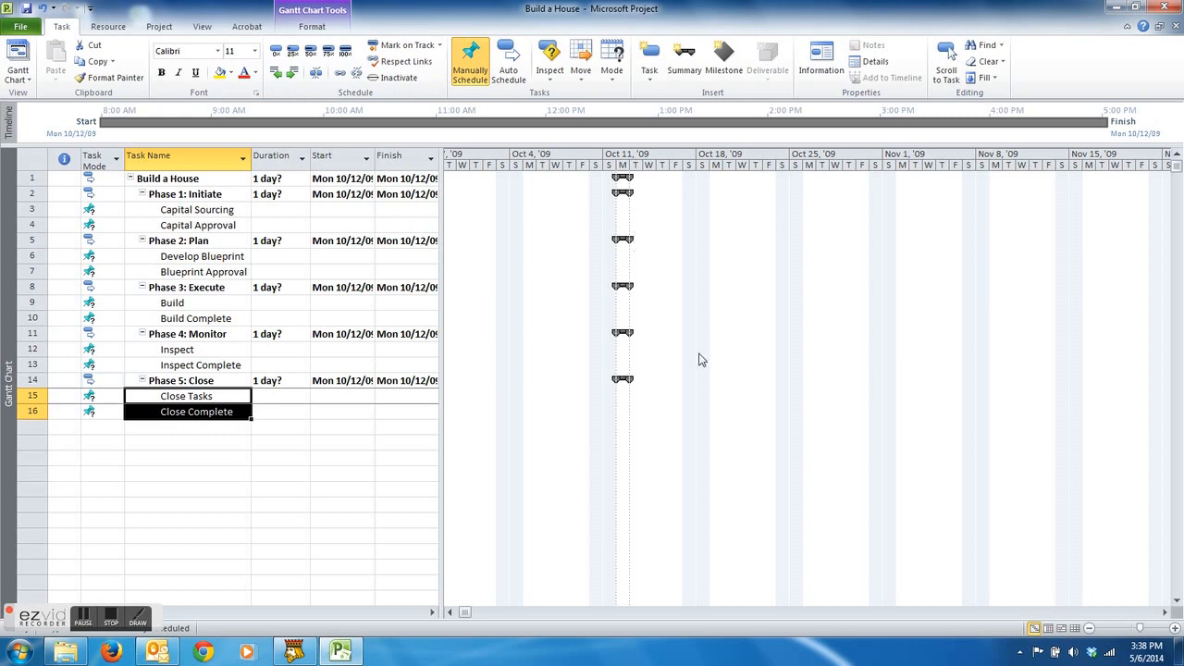
Set the duration of Capital Sourcing to 90 days and of Capital Approval to 0 days.
{"action": "left_click", "coordinate": [293, 209]}
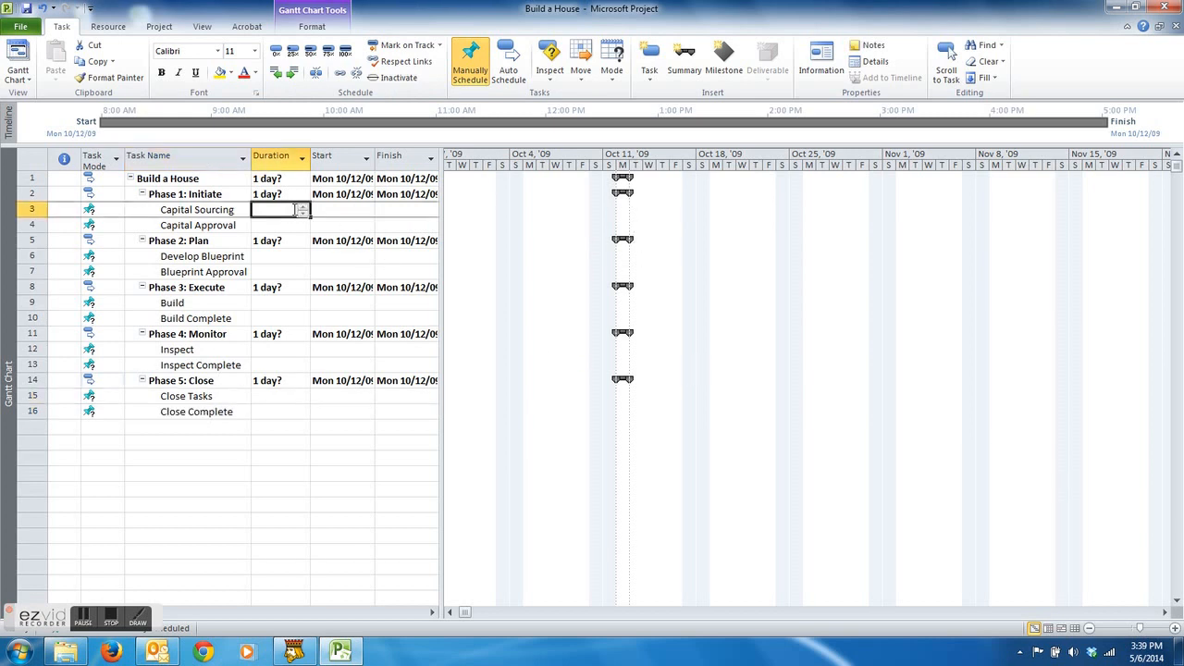
{"action": "type", "text": "90"}
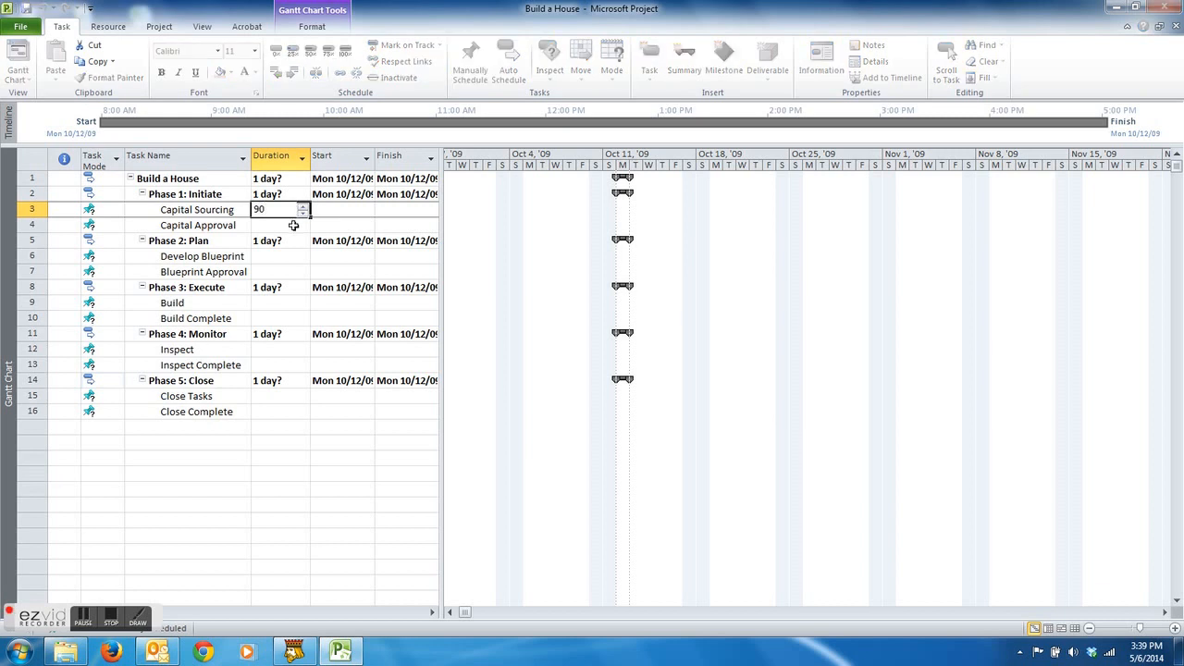
{"action": "left_click", "coordinate": [293, 225]}
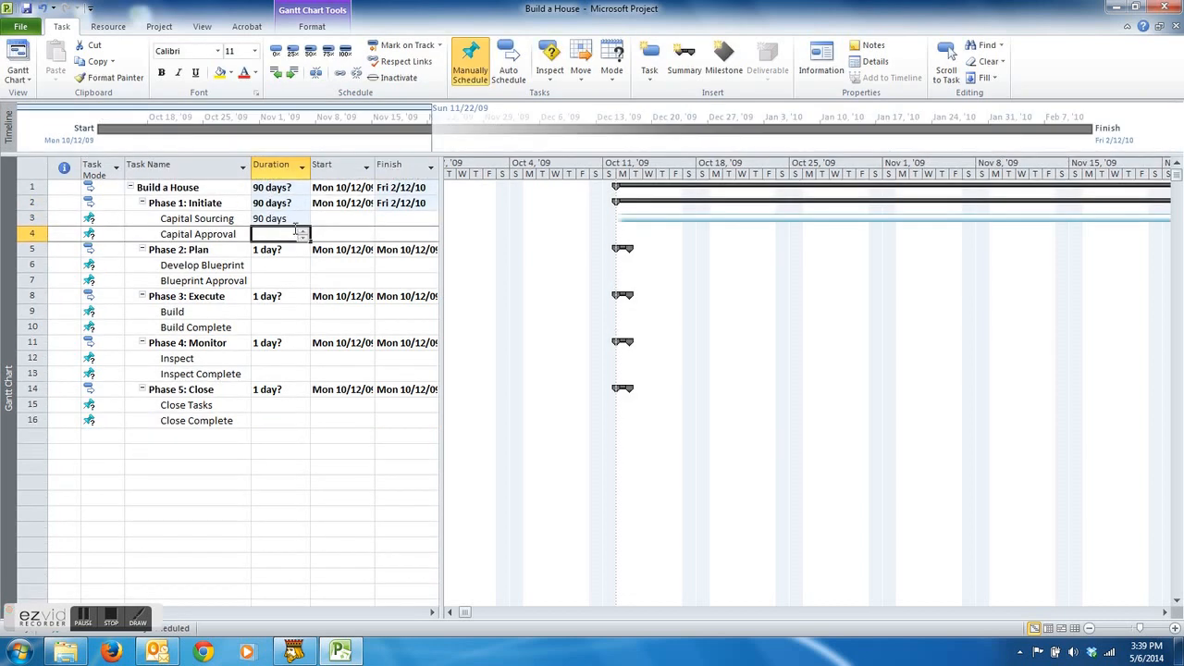
{"action": "type", "text": "0"}
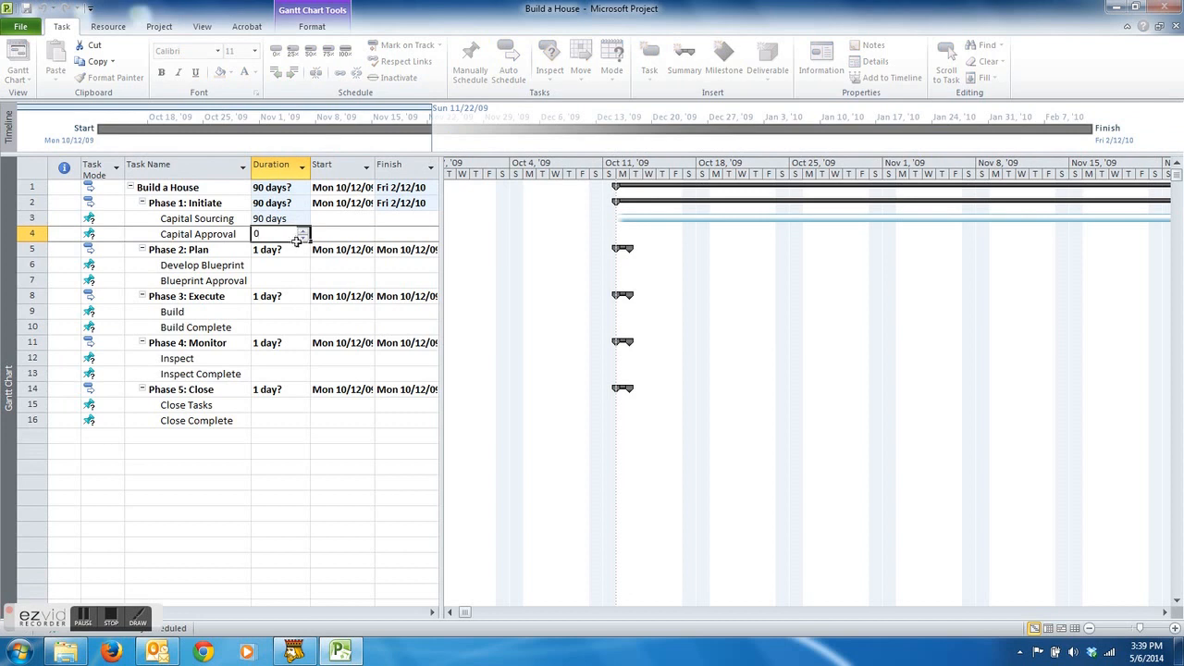
{"action": "left_click", "coordinate": [298, 253]}
{"action": "left_click", "coordinate": [299, 262]}
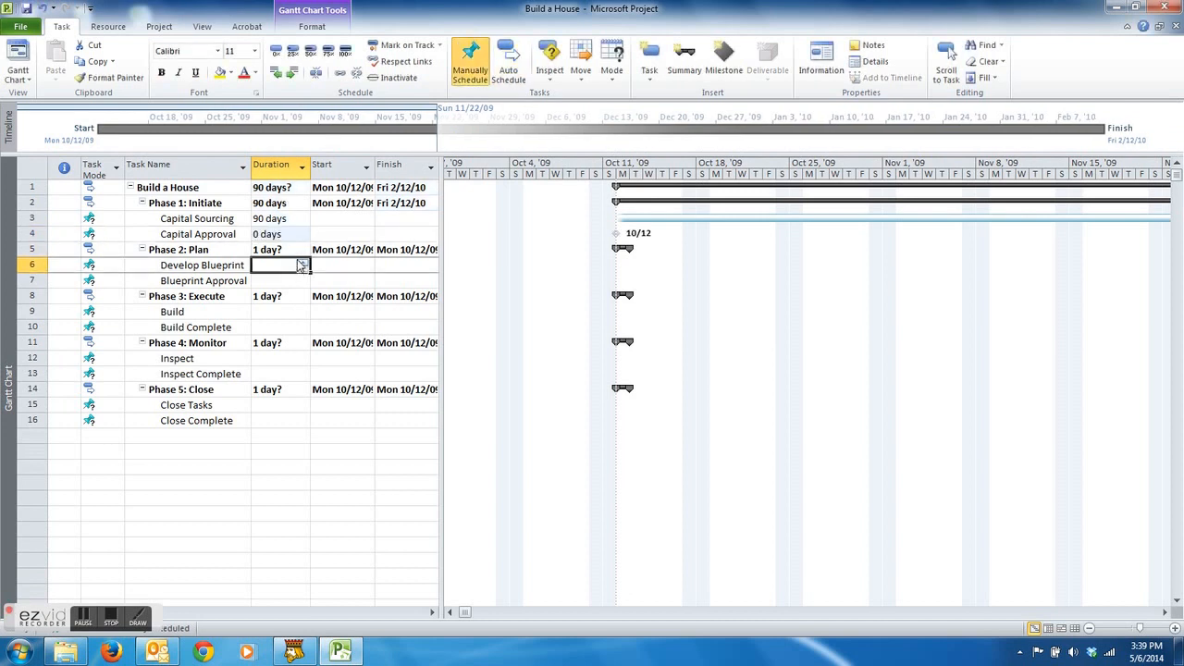
{"action": "left_click", "coordinate": [301, 238]}
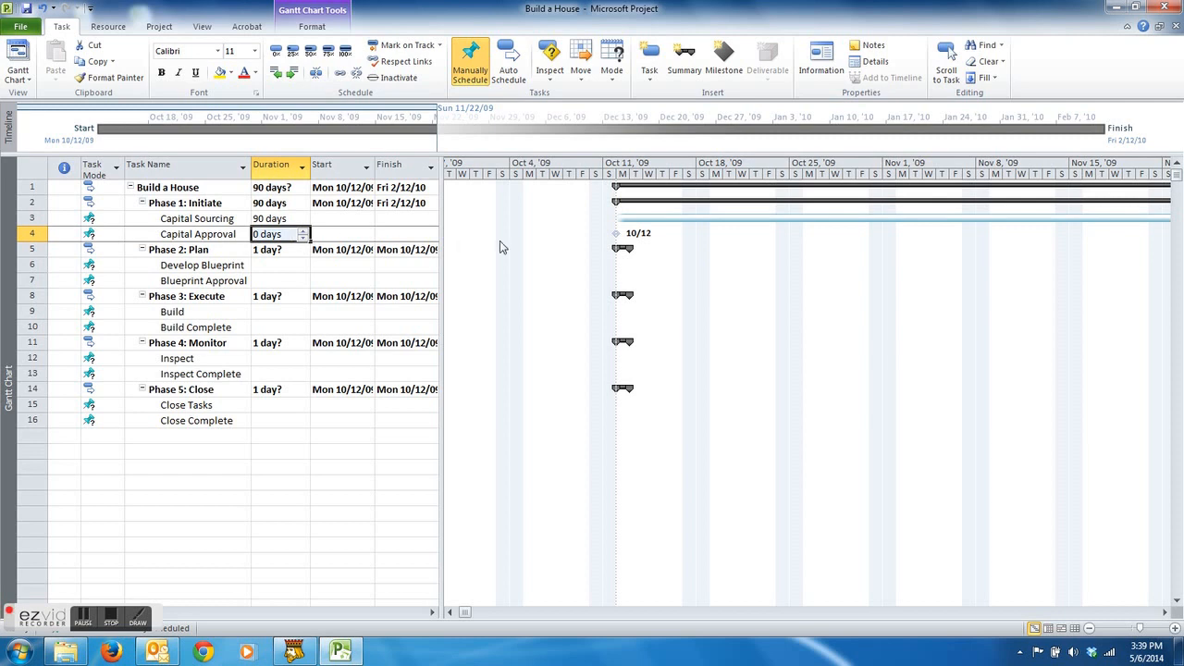
Set the duration of Develop Blueprint to 60 days and of Blueprint Approval to 0 days.
{"action": "left_click", "coordinate": [296, 264]}
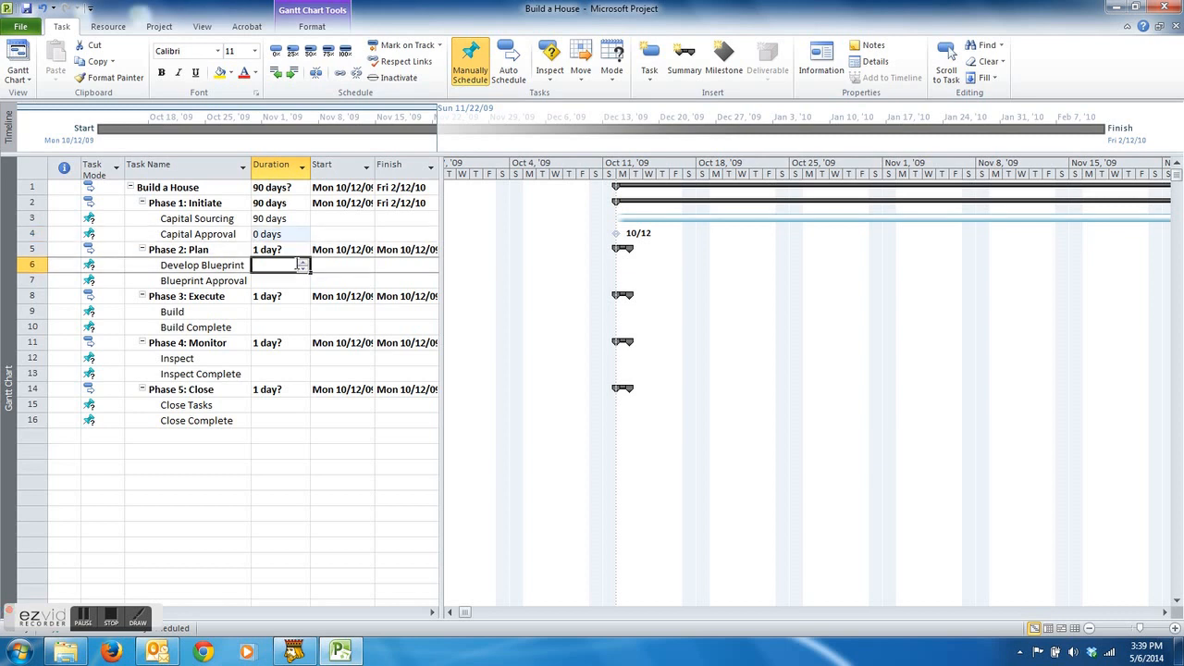
{"action": "type", "text": "6"}
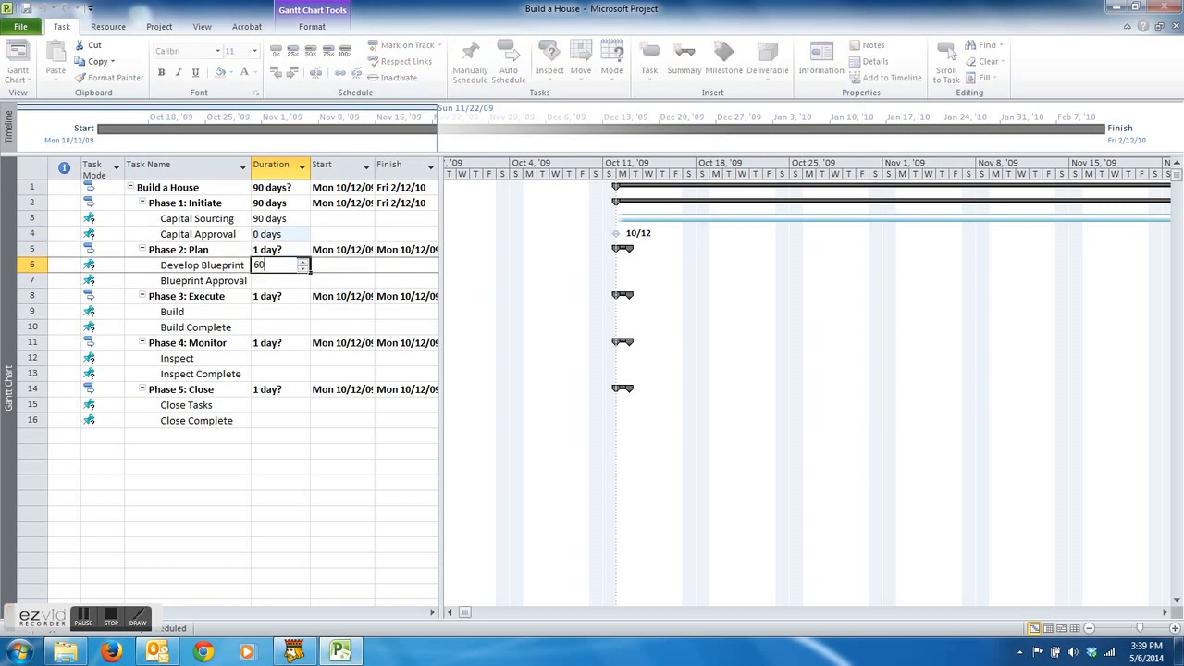
{"action": "type", "text": "0"}
{"action": "key", "text": "Return"}
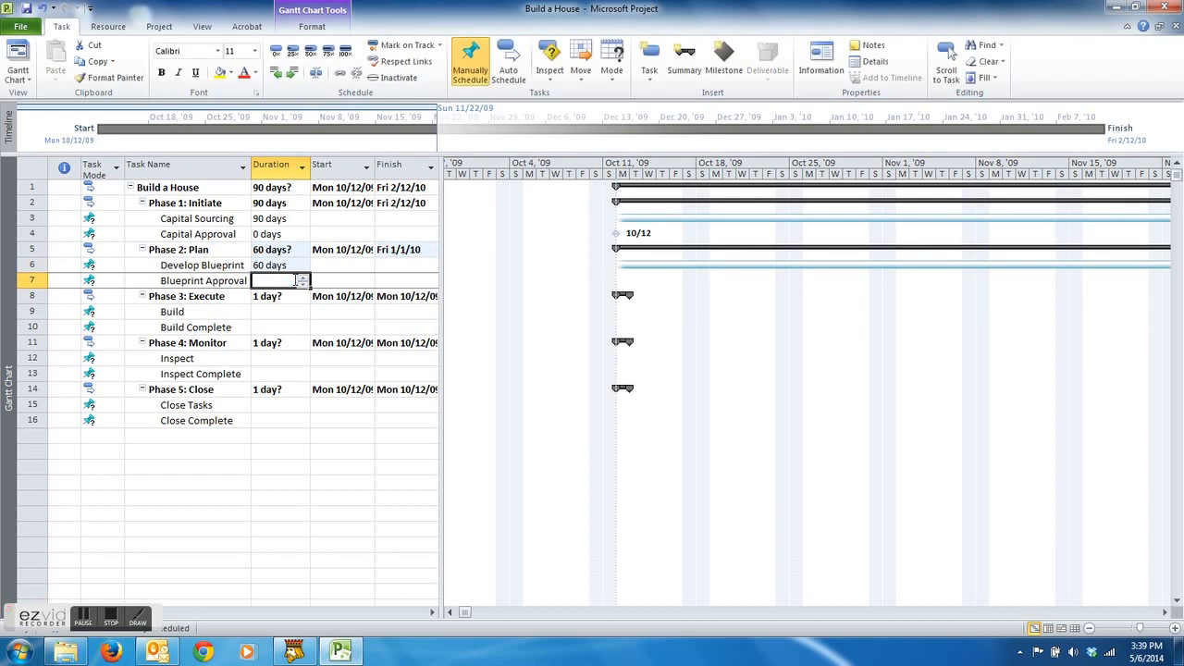
{"action": "type", "text": "0"}
Set the duration of Build to 180 days and of Build Complete to 0 days.
{"action": "left_click", "coordinate": [293, 310]}
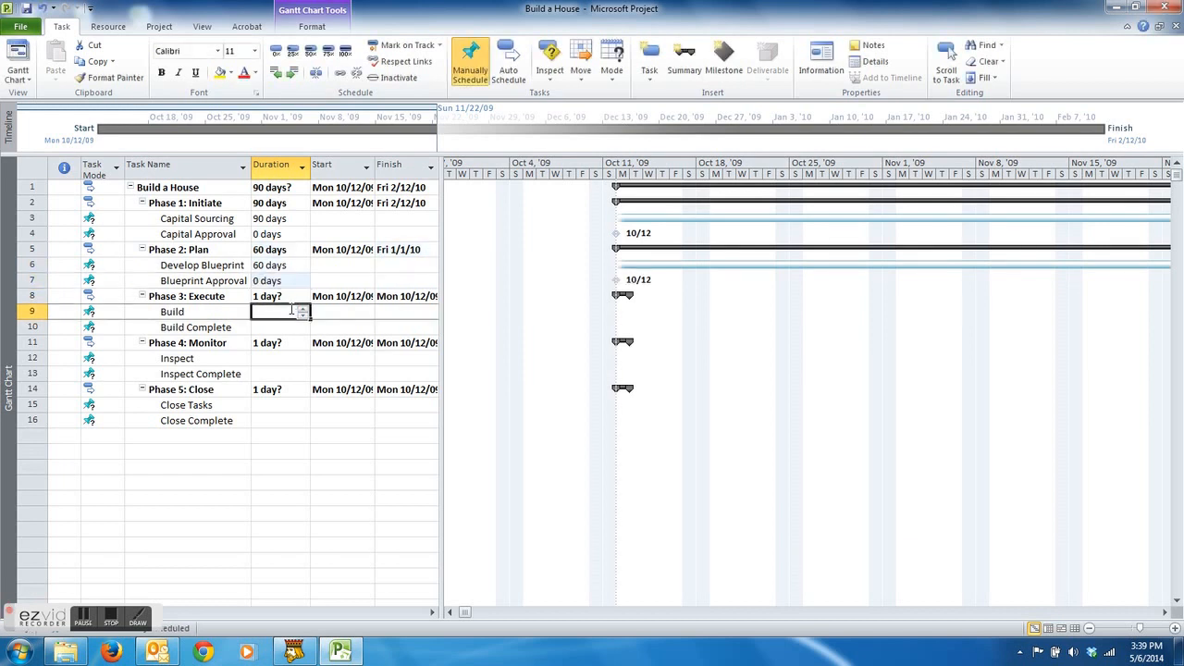
{"action": "type", "text": "180"}
{"action": "left_click", "coordinate": [294, 327]}
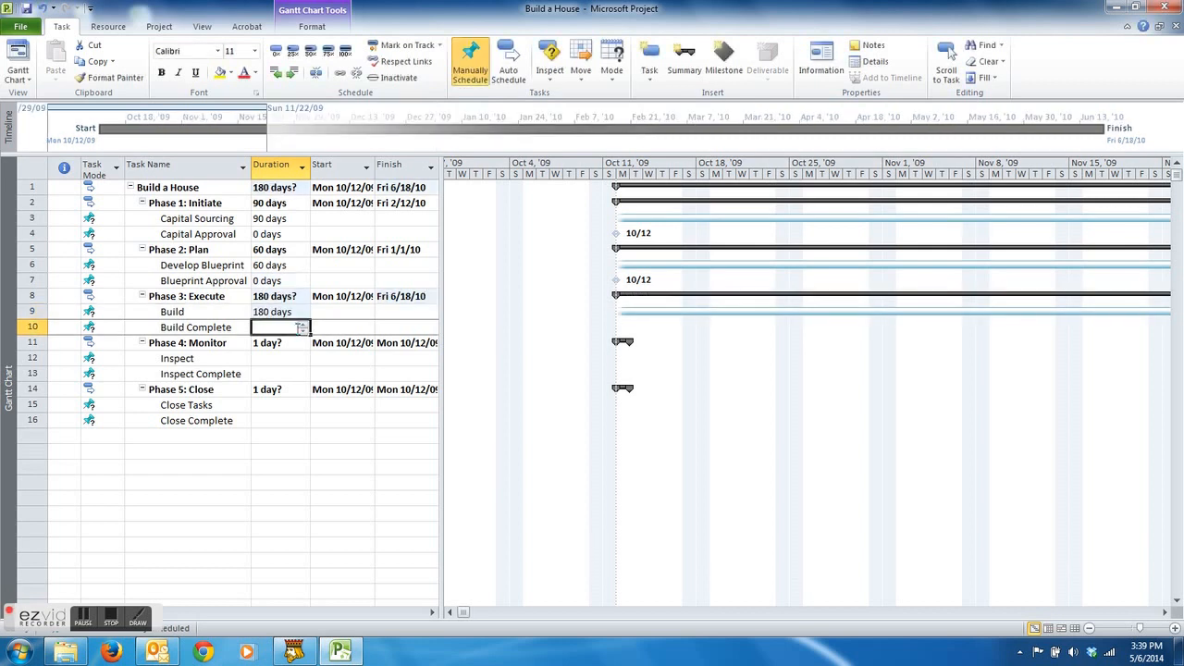
{"action": "type", "text": "0"}
Set the duration of Inspect to 180 days and of Inspect Complete to 0 days.
{"action": "left_click", "coordinate": [291, 358]}
{"action": "type", "text": "1"}
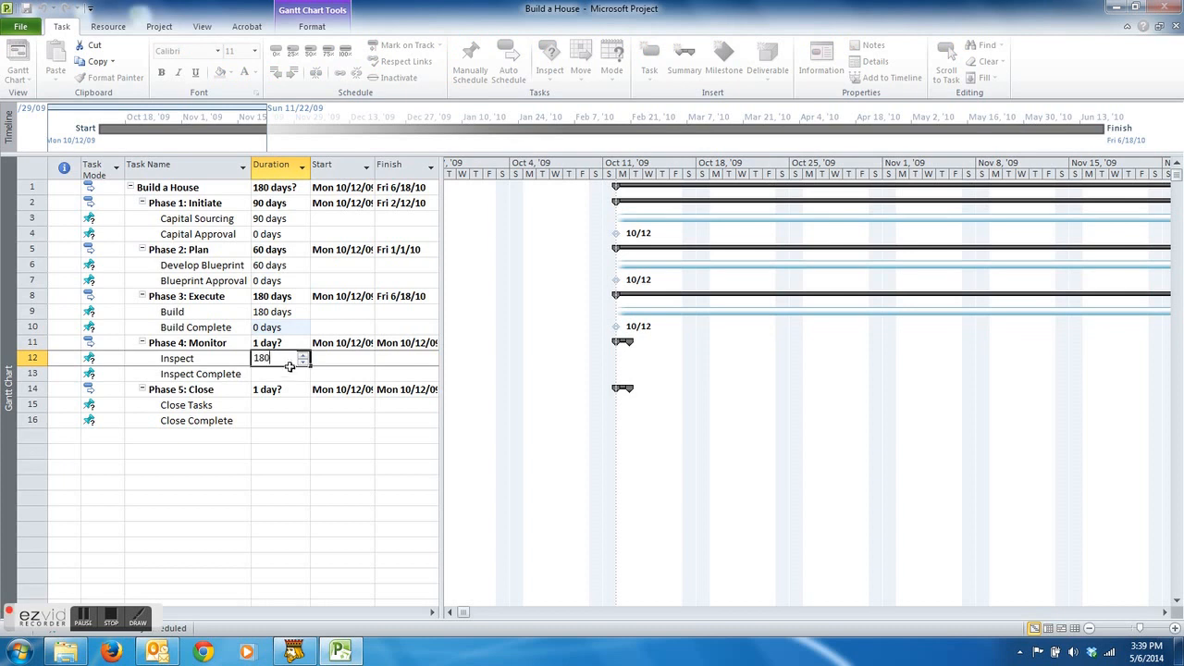
{"action": "type", "text": "80"}
{"action": "left_click", "coordinate": [291, 374]}
{"action": "type", "text": "0"}
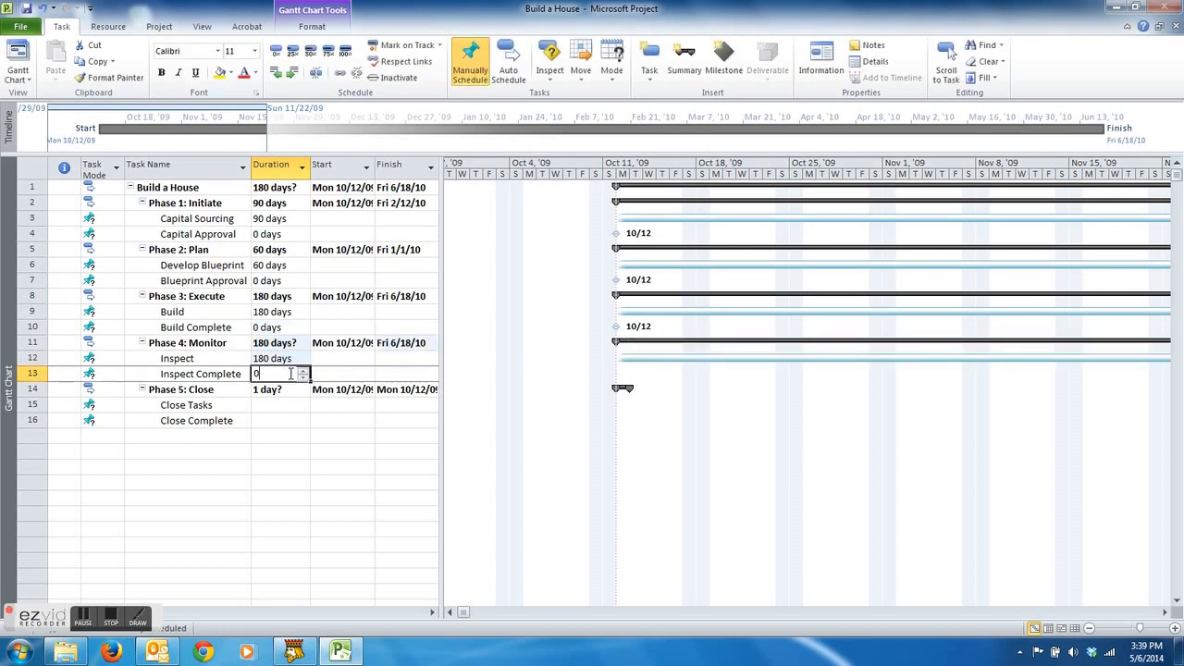
Set the duration of Close Tasks to 10 days and of Close Complete to 0 days.
{"action": "left_click", "coordinate": [288, 404]}
{"action": "type", "text": "10"}
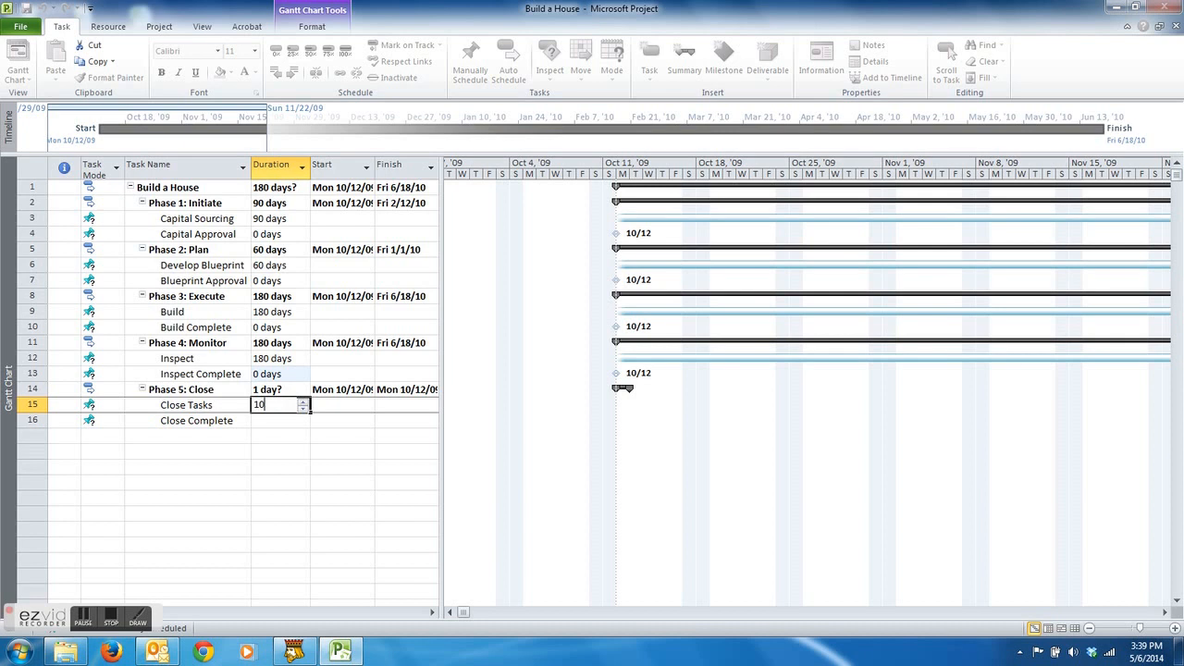
{"action": "left_click", "coordinate": [290, 420]}
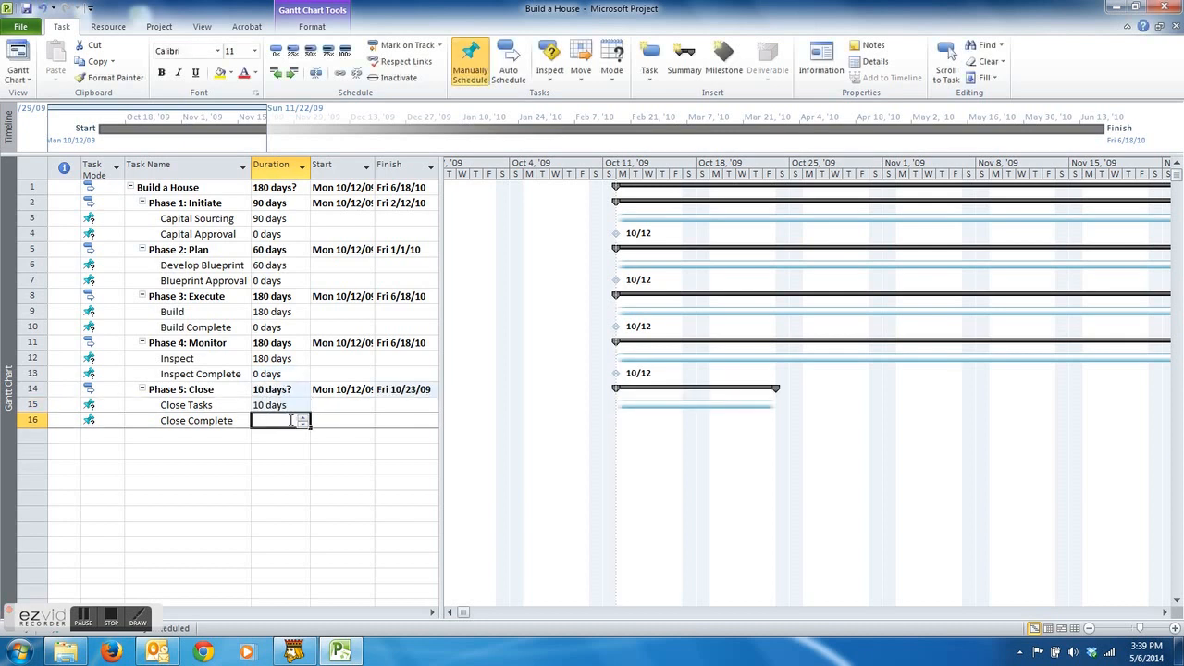
{"action": "type", "text": "0"}
{"action": "left_click", "coordinate": [306, 468]}
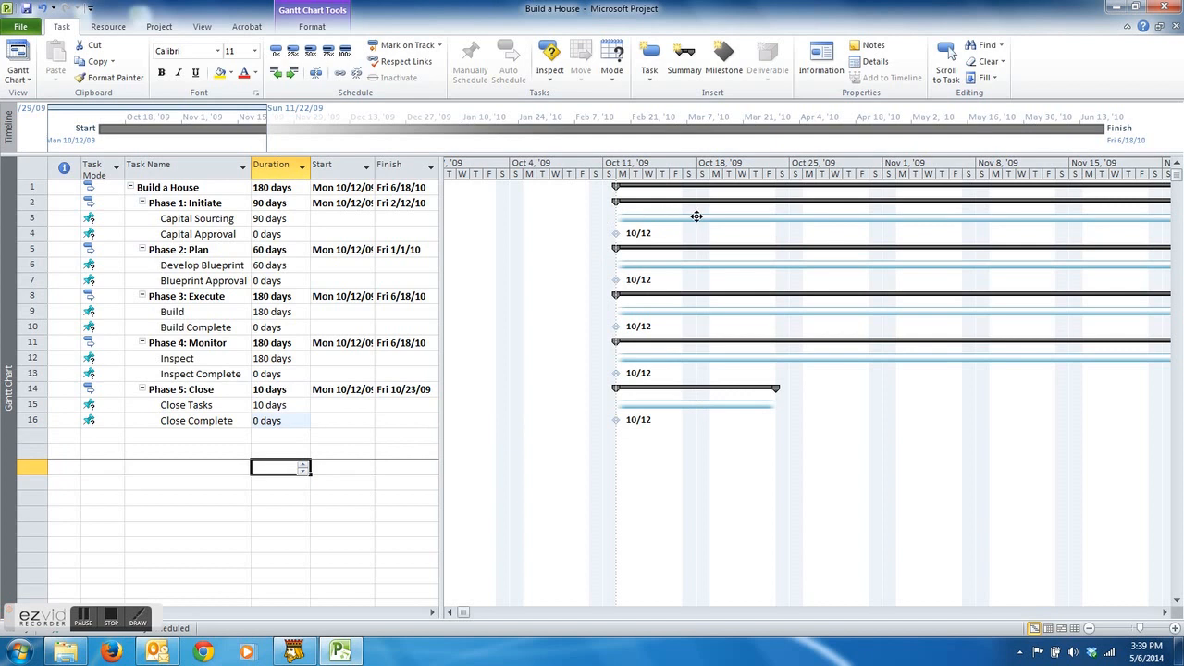
Widen the task table to show the Predecessors column and zoom the Gantt chart's timescale to the entire project.
{"action": "left_click_drag", "start_coordinate": [440, 290], "coordinate": [517, 297]}
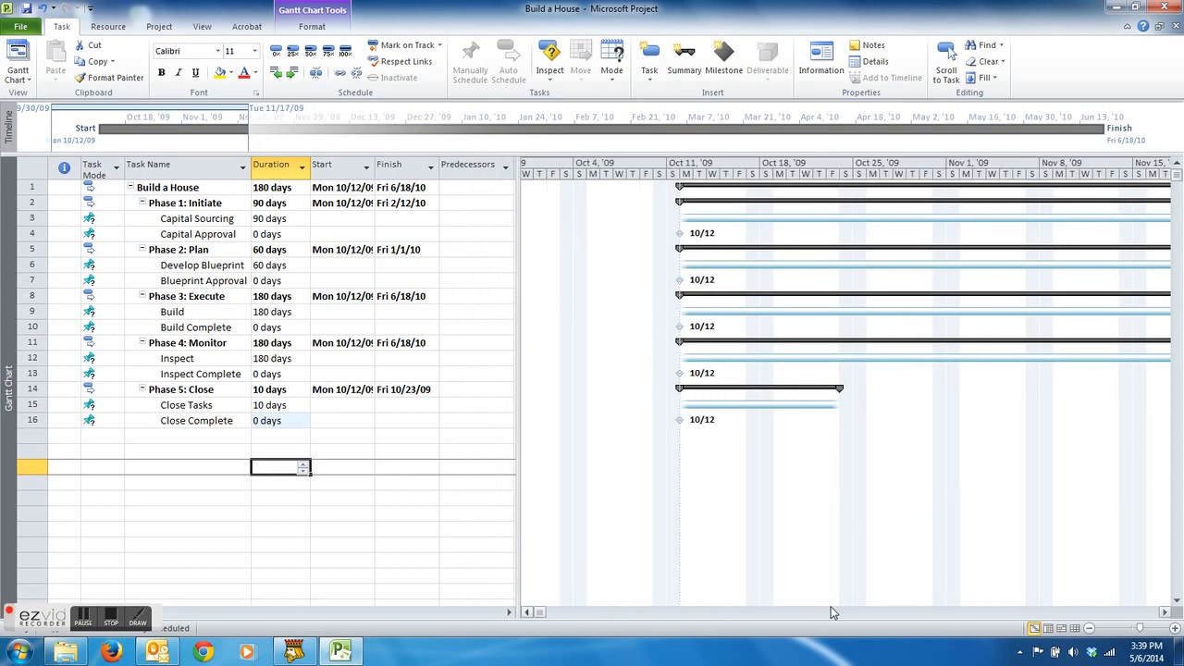
{"action": "left_click", "coordinate": [1164, 613]}
{"action": "left_click_drag", "start_coordinate": [1164, 613], "coordinate": [1164, 615]}
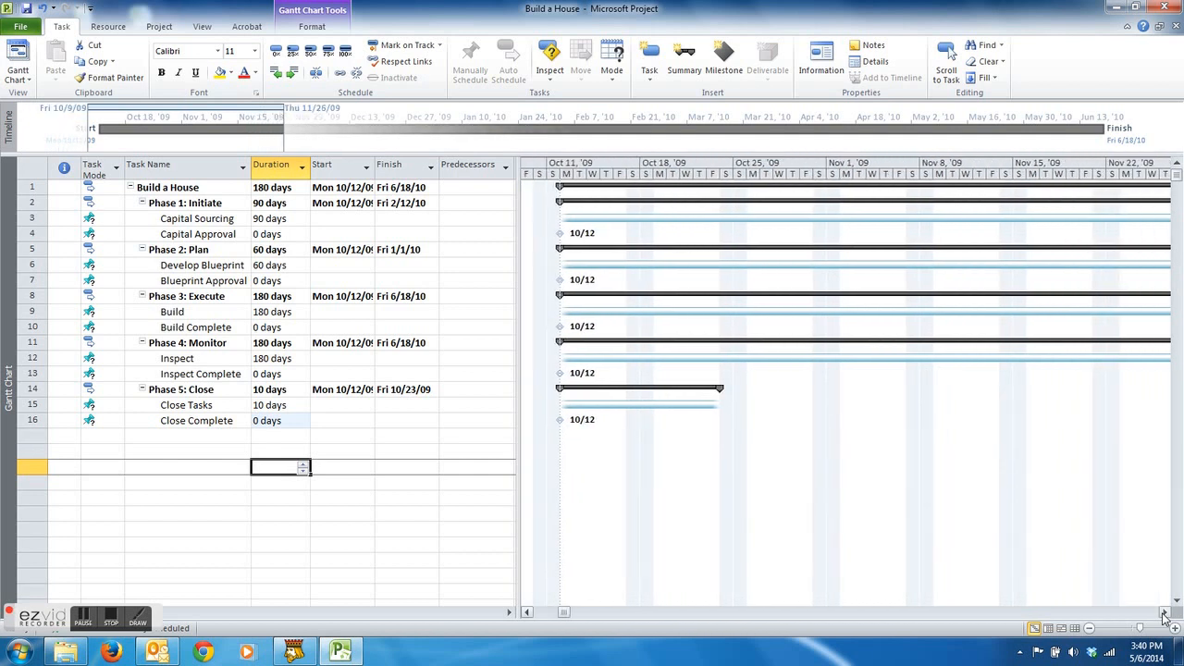
{"action": "right_click", "coordinate": [631, 243]}
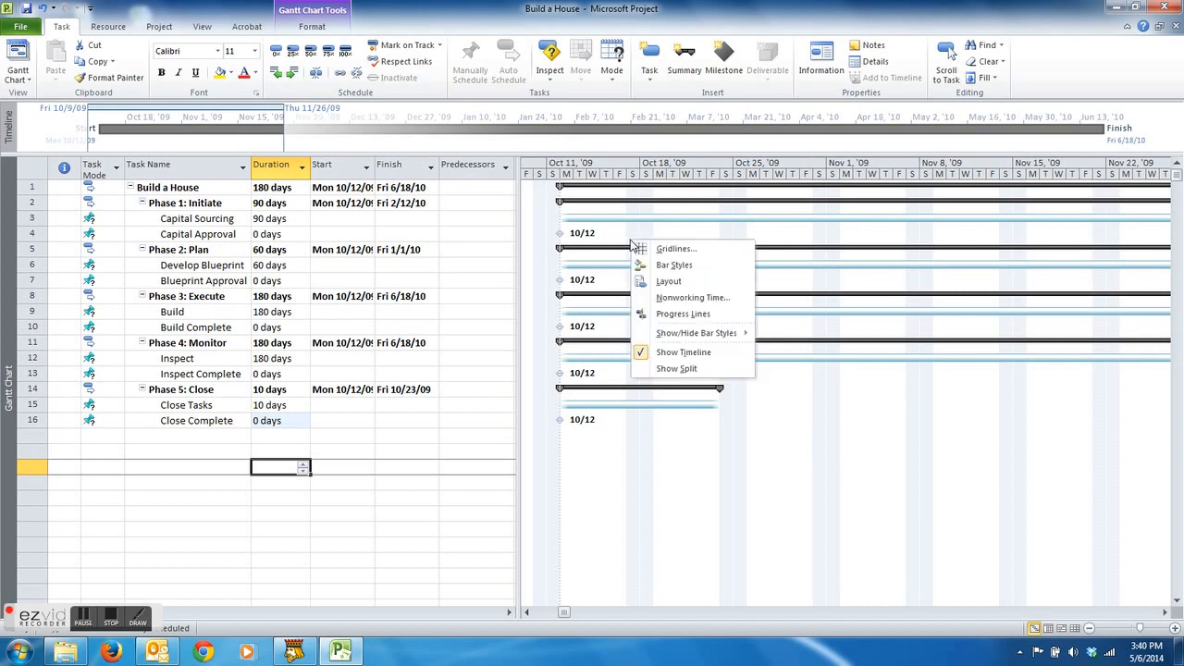
{"action": "right_click", "coordinate": [605, 170]}
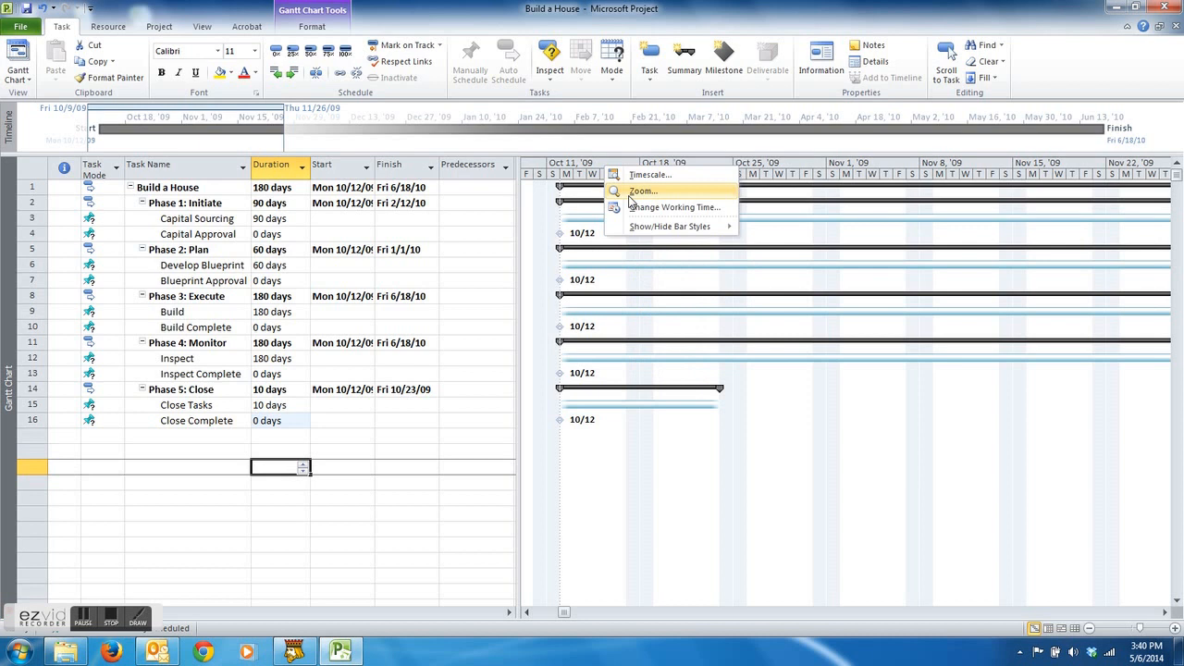
{"action": "left_click", "coordinate": [629, 197]}
{"action": "left_click", "coordinate": [550, 346]}
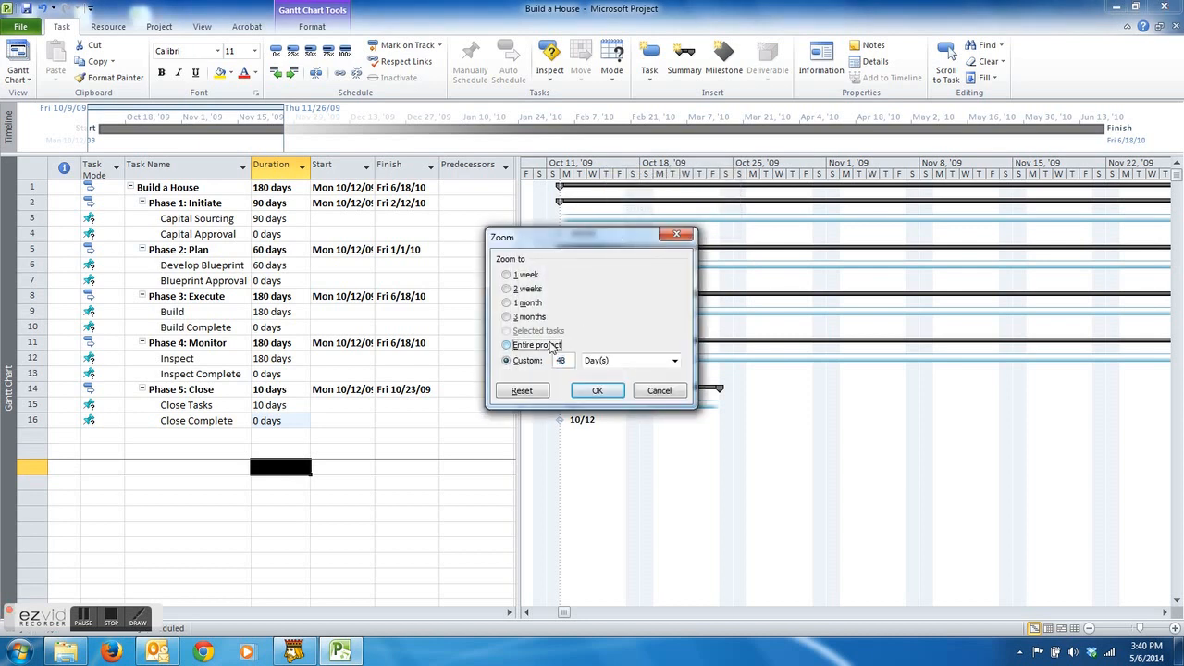
{"action": "left_click", "coordinate": [596, 390]}
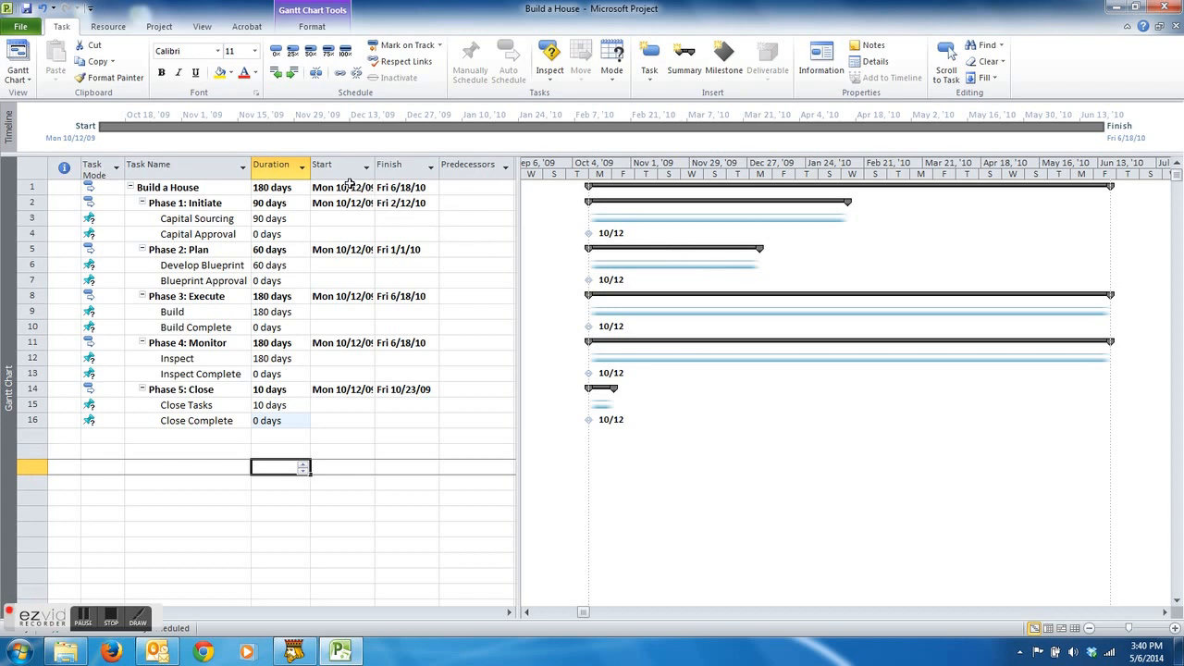
Set the project's start date to today's date, 5/6/14, in the project information.
{"action": "left_click", "coordinate": [159, 28]}
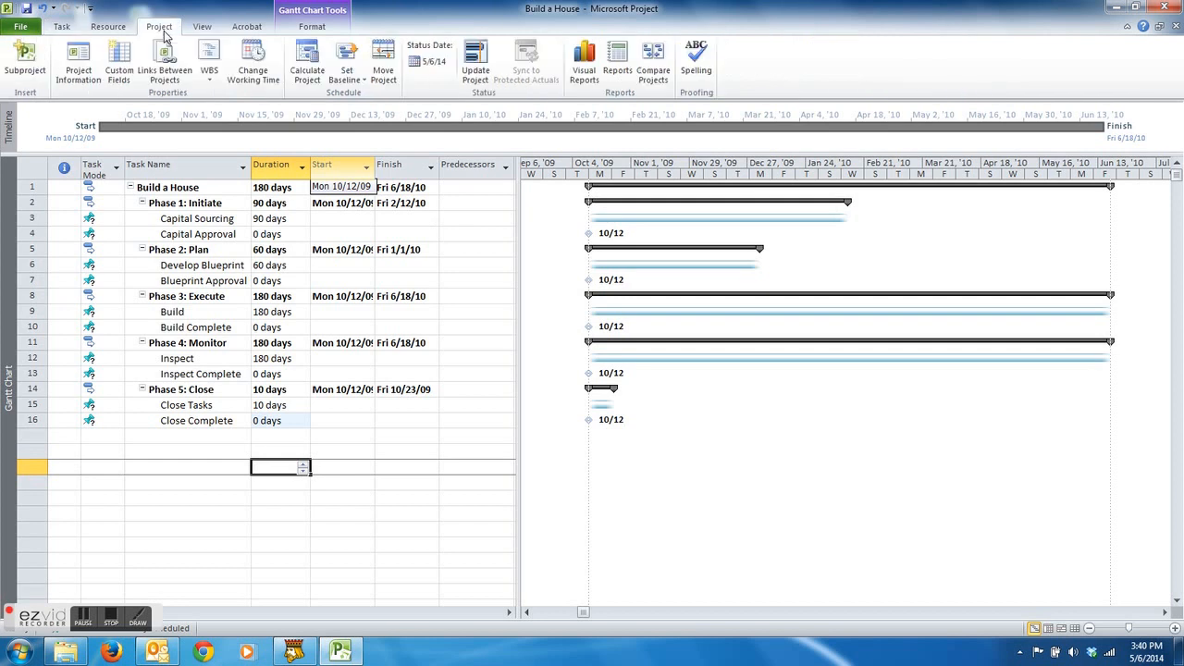
{"action": "left_click", "coordinate": [84, 69]}
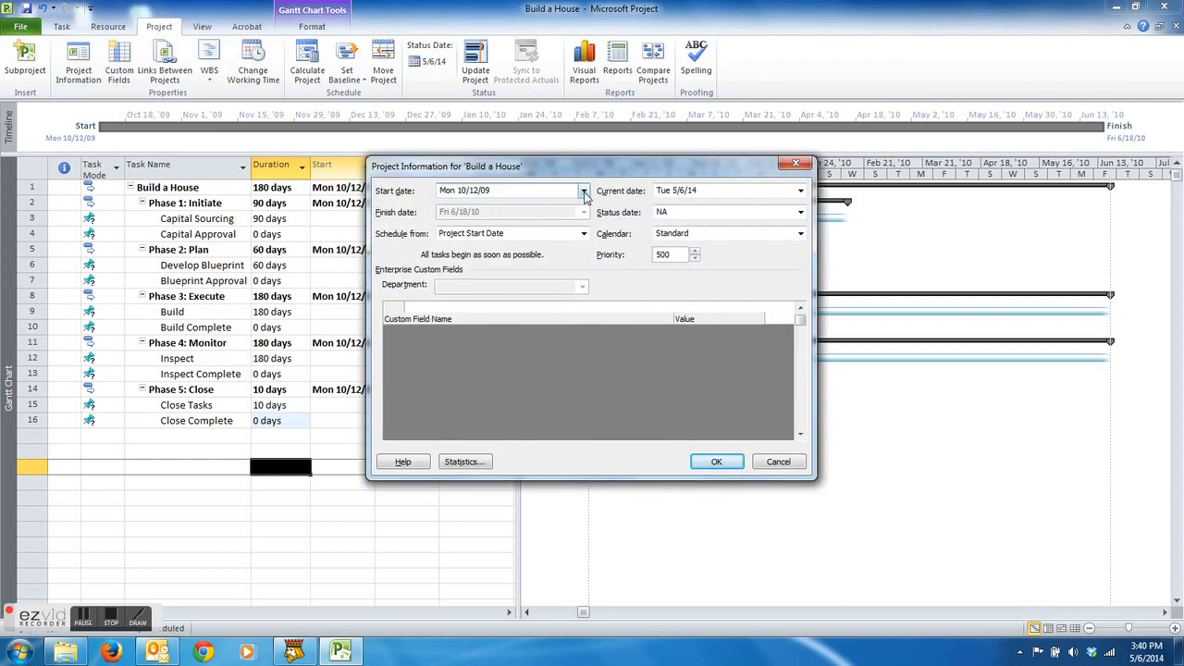
{"action": "left_click", "coordinate": [583, 191]}
{"action": "left_click", "coordinate": [523, 311]}
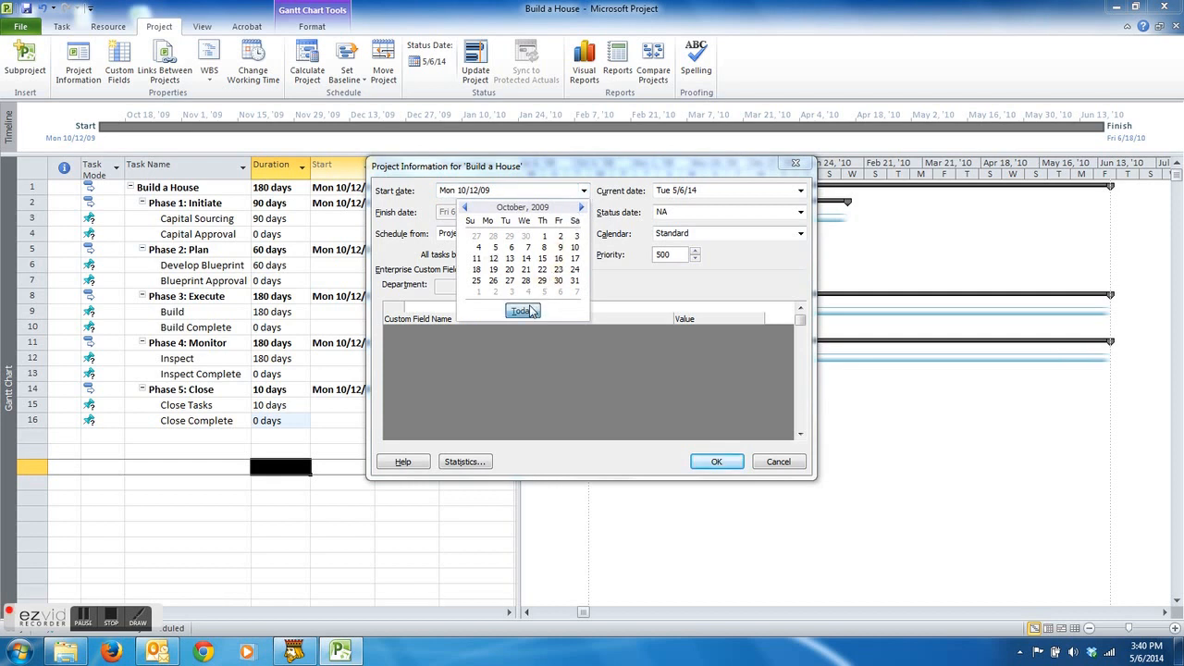
{"action": "left_click", "coordinate": [735, 465]}
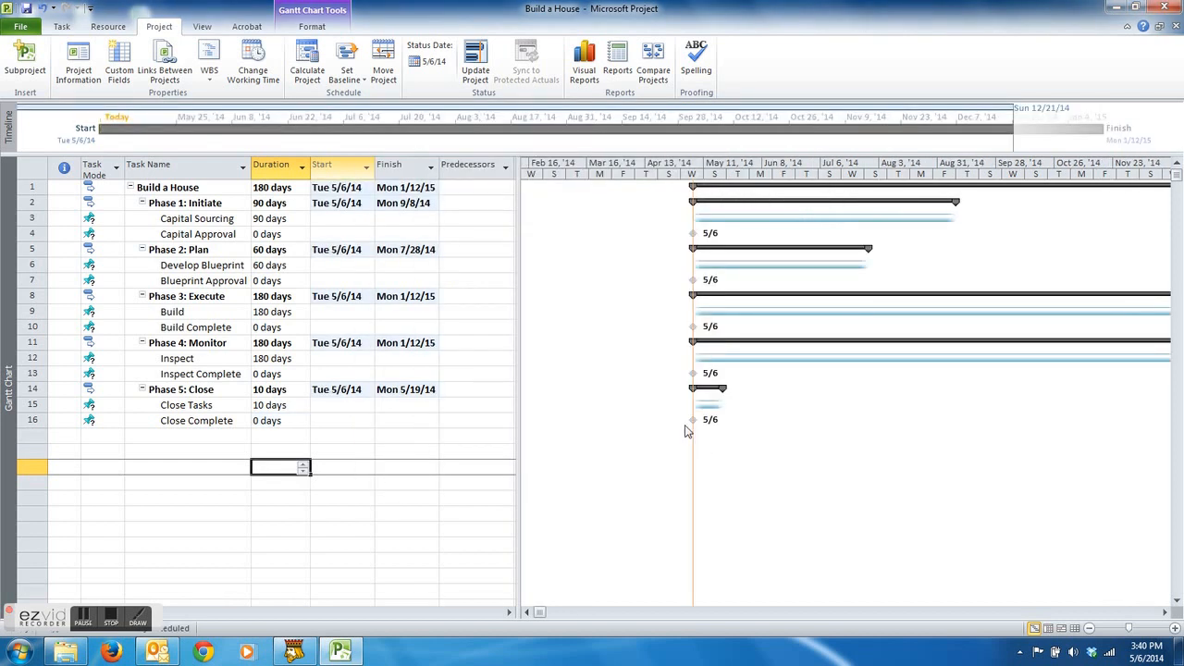
Enter task 3 as the predecessor of Capital Approval.
{"action": "left_click", "coordinate": [363, 219]}
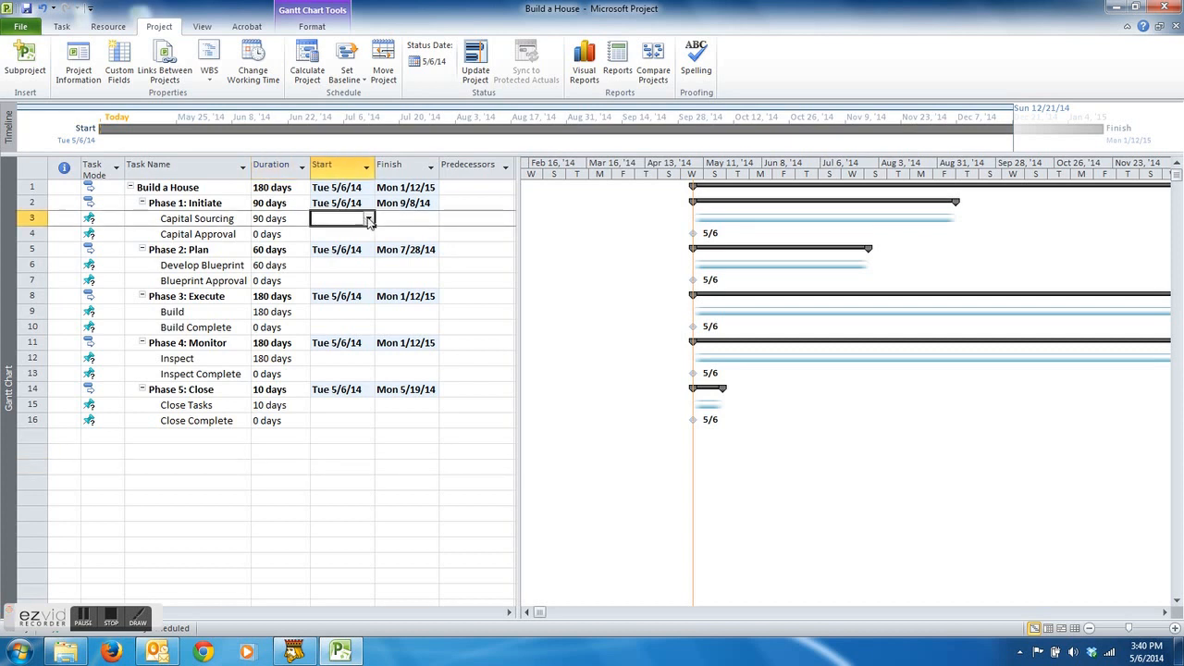
{"action": "left_click", "coordinate": [459, 218]}
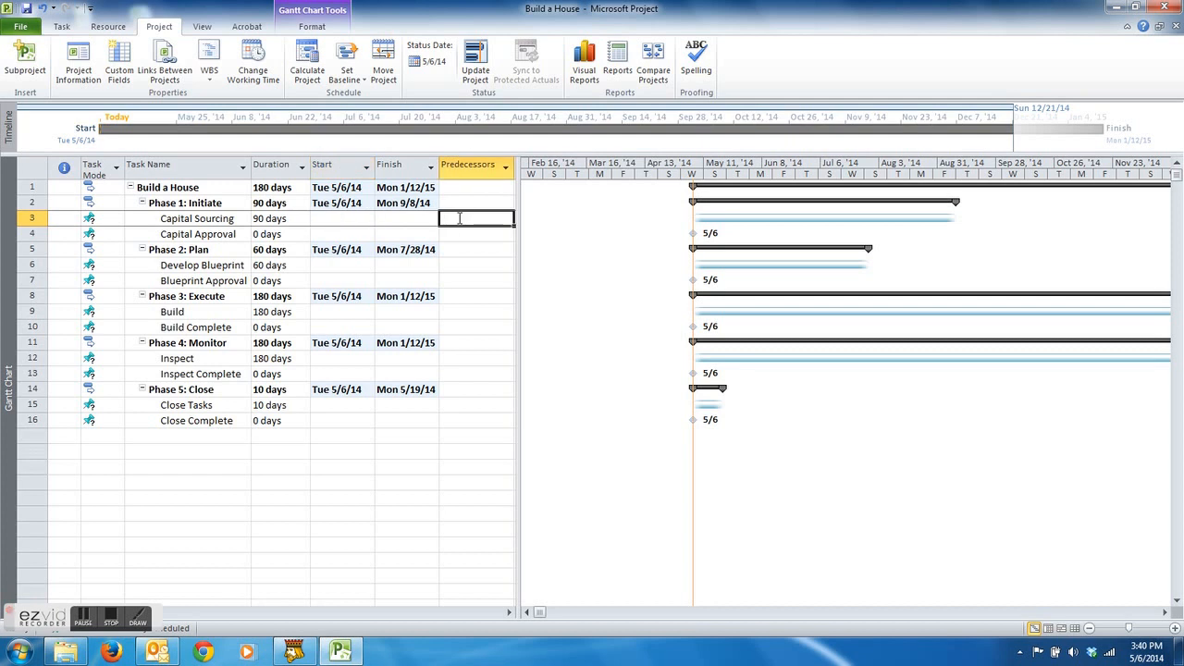
{"action": "left_click", "coordinate": [460, 236]}
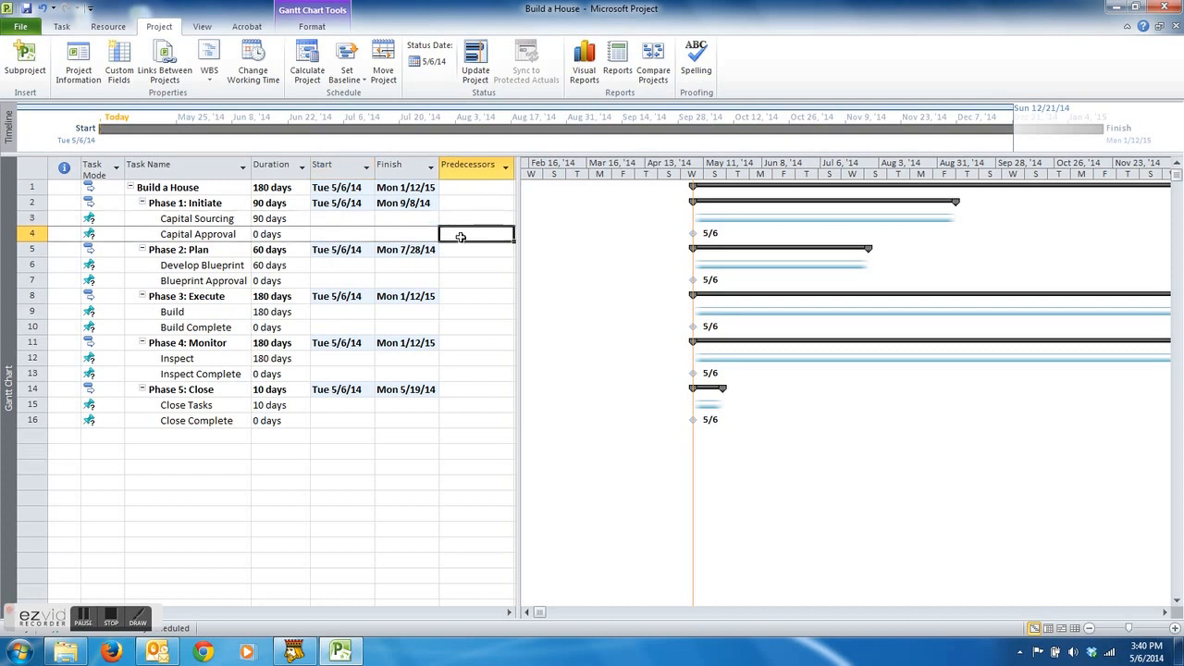
{"action": "type", "text": "3"}
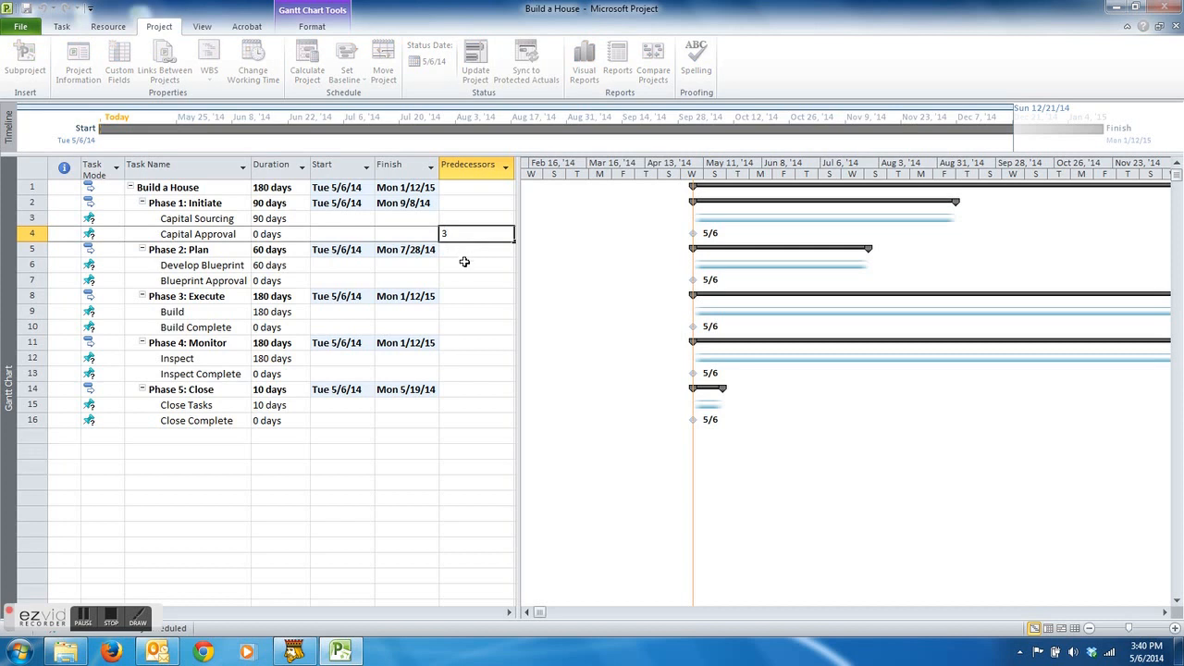
Enter task 4 as the predecessor of Develop Blueprint and task 6 as the predecessor of Blueprint Approval.
{"action": "left_click", "coordinate": [464, 265]}
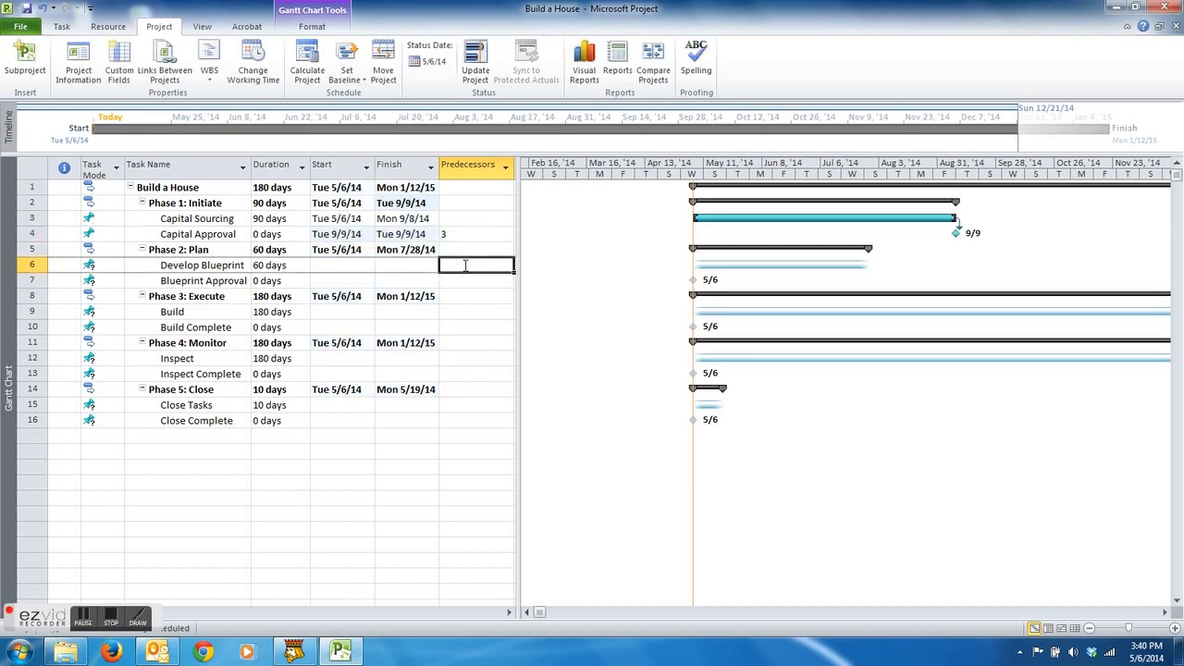
{"action": "type", "text": "4"}
{"action": "left_click", "coordinate": [464, 281]}
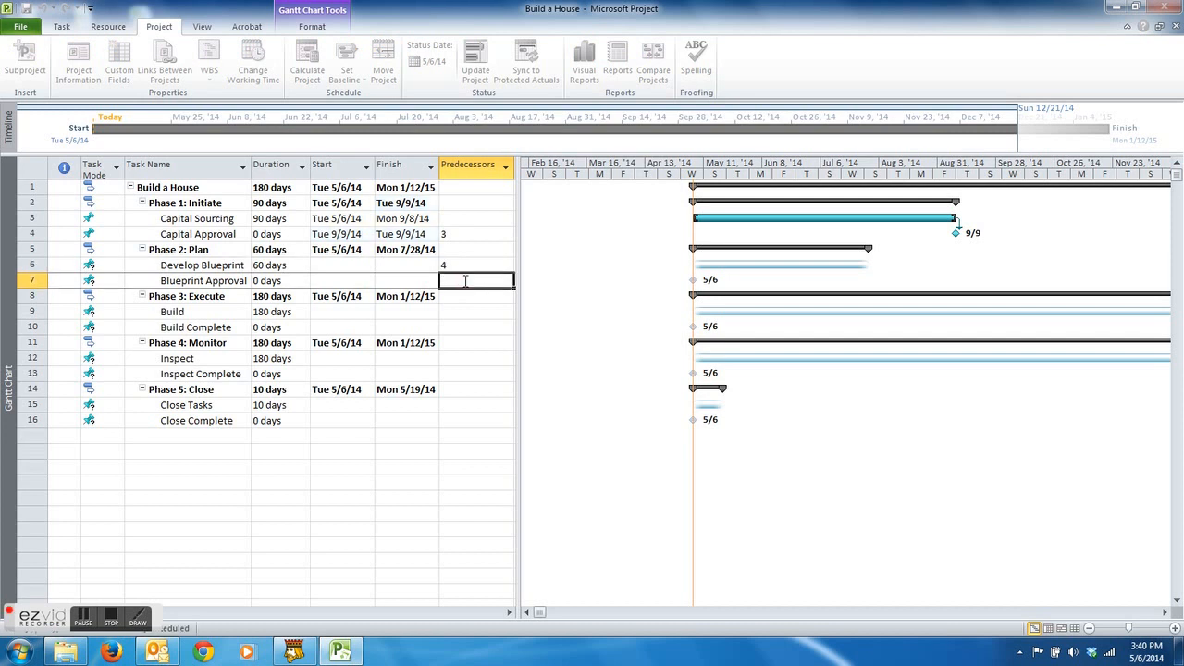
{"action": "type", "text": "6"}
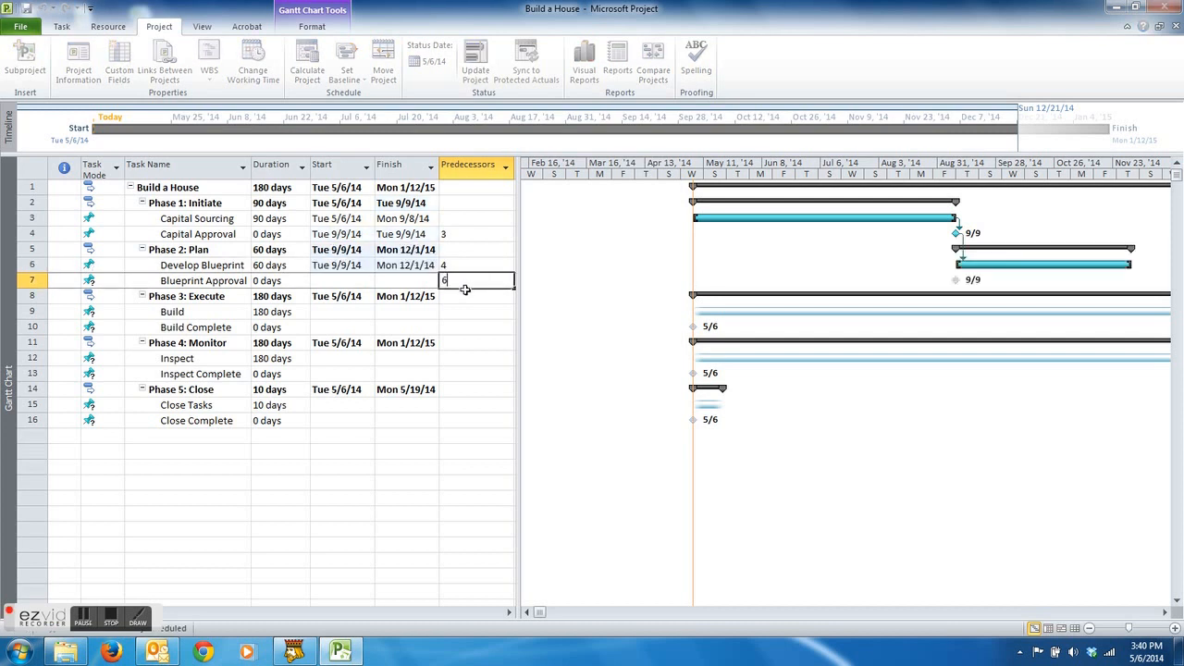
Add Blueprint Approval as the predecessor of the Build task in its task information.
{"action": "left_click", "coordinate": [462, 311]}
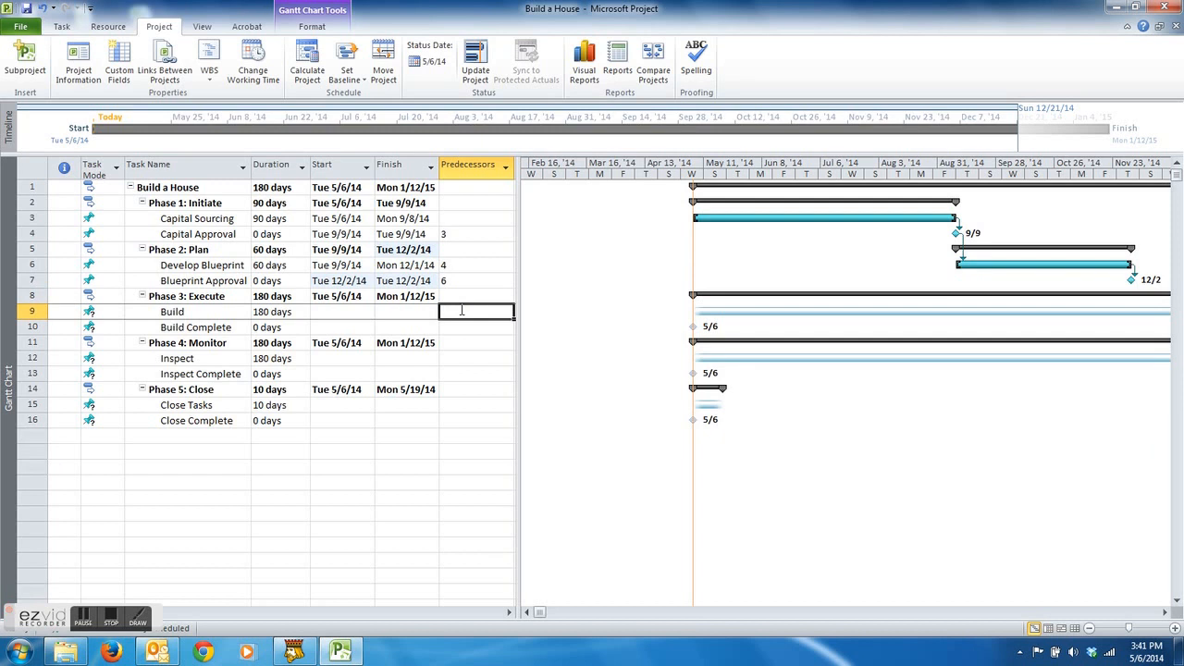
{"action": "double_click", "coordinate": [462, 311]}
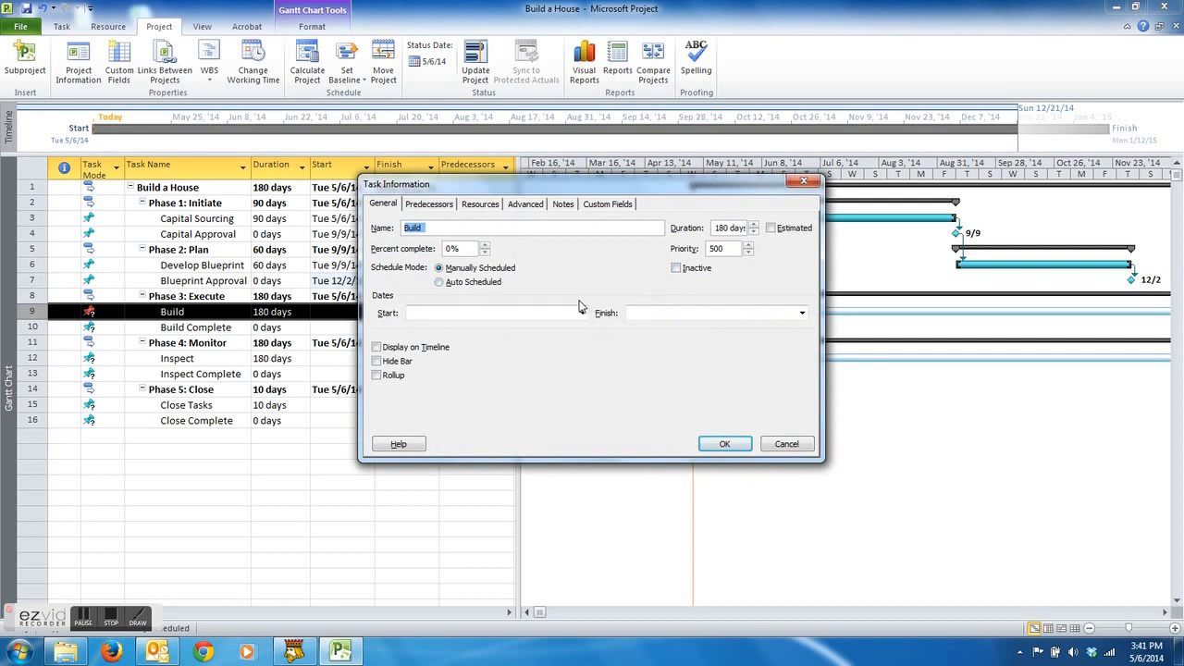
{"action": "left_click", "coordinate": [430, 205]}
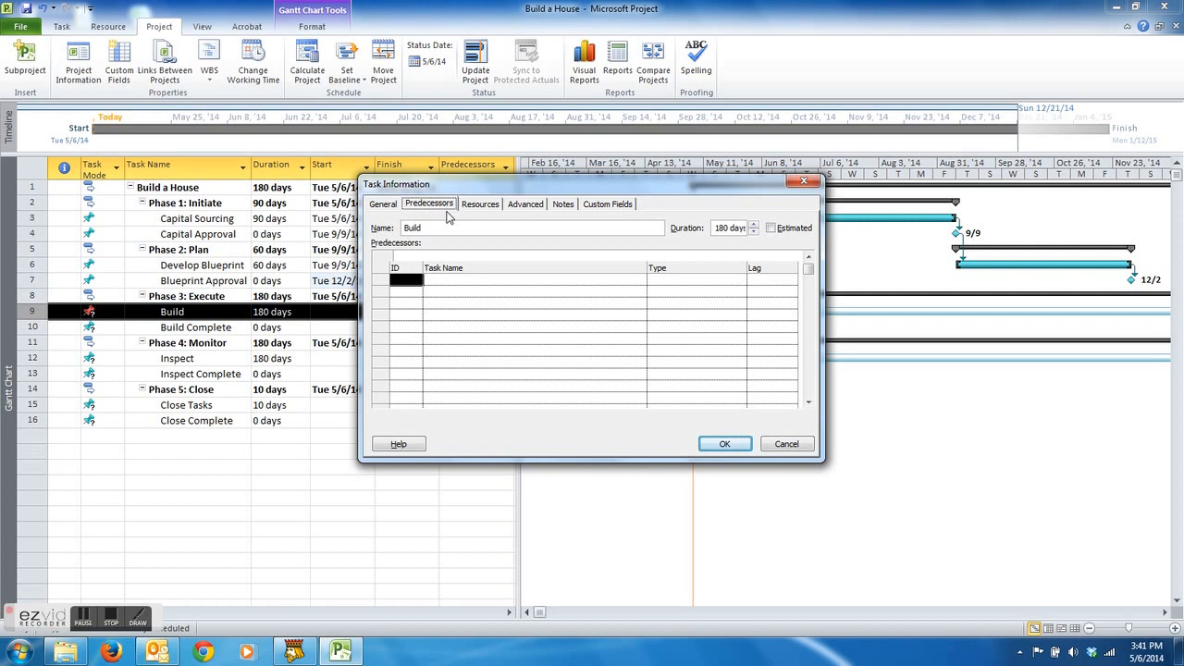
{"action": "left_click", "coordinate": [425, 281]}
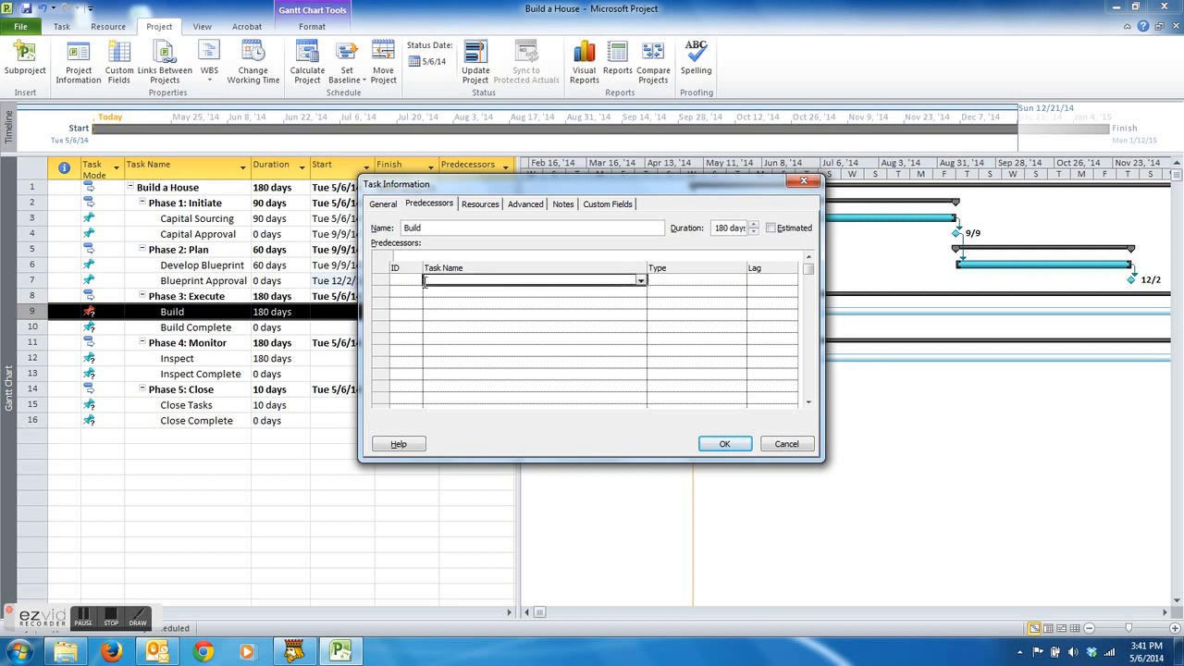
{"action": "left_click", "coordinate": [641, 282]}
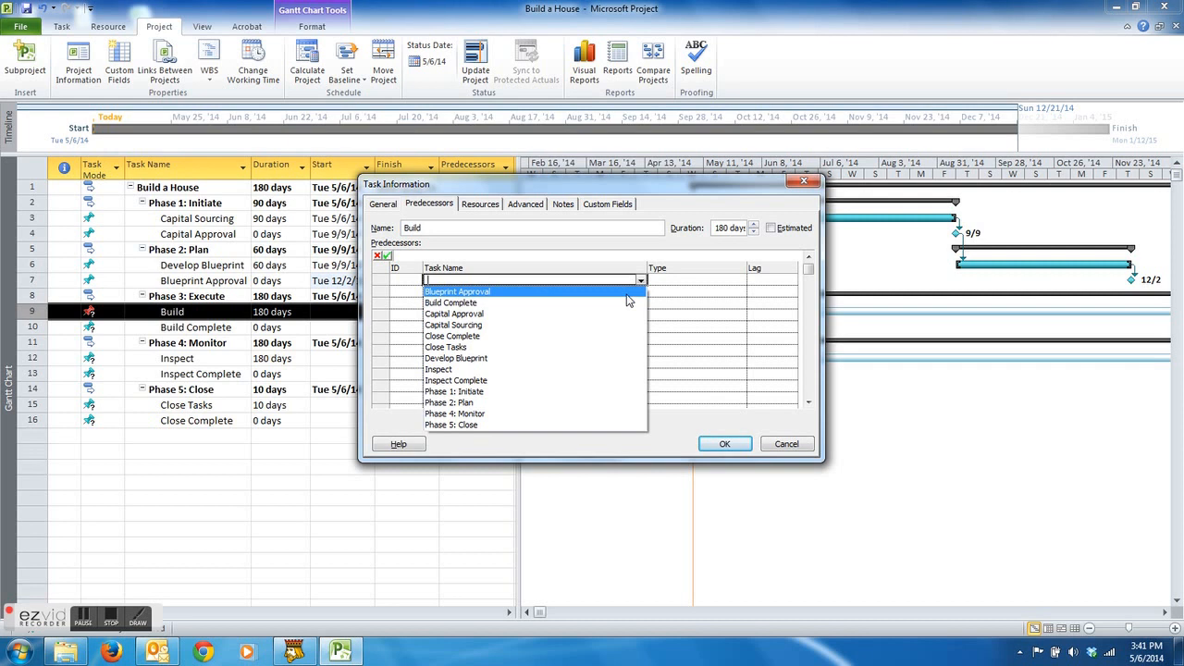
{"action": "left_click", "coordinate": [626, 292]}
{"action": "left_click", "coordinate": [724, 444]}
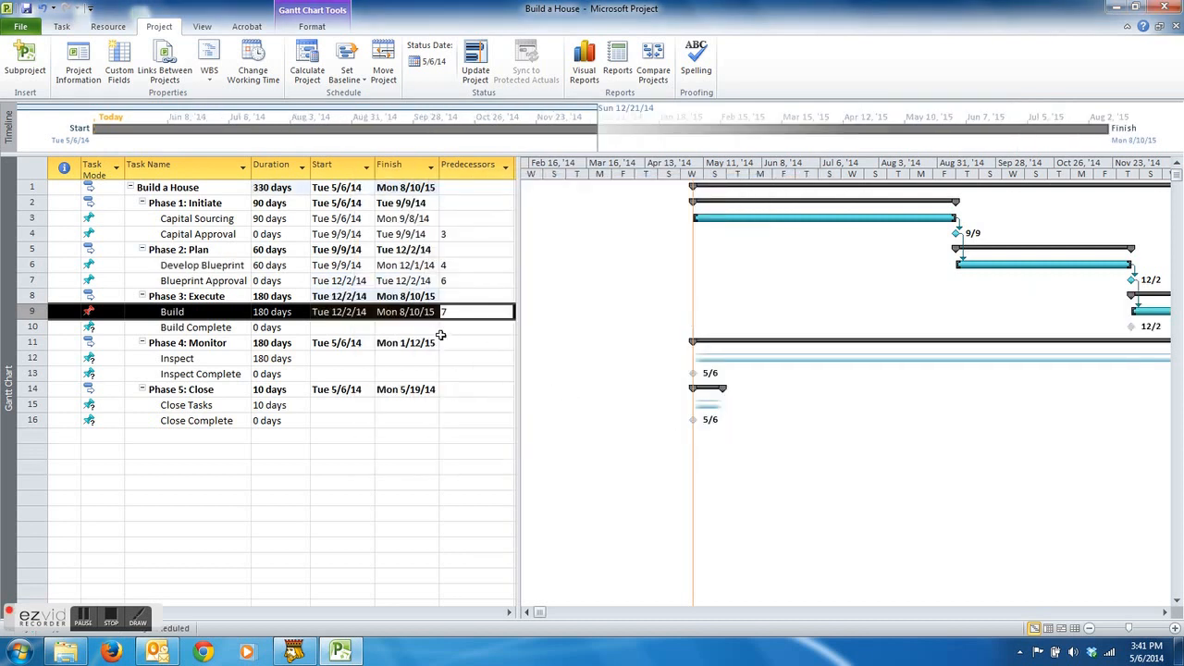
Enter task 9 as the predecessor of Build Complete.
{"action": "left_click", "coordinate": [456, 327]}
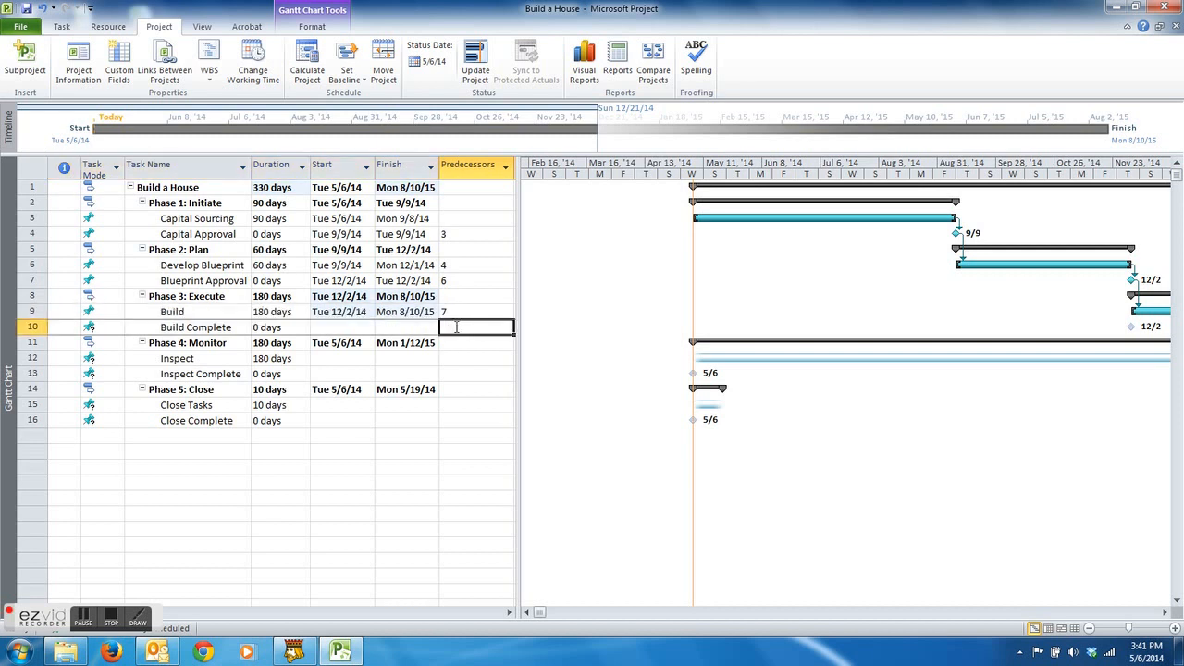
{"action": "type", "text": "9"}
{"action": "key", "text": "Return"}
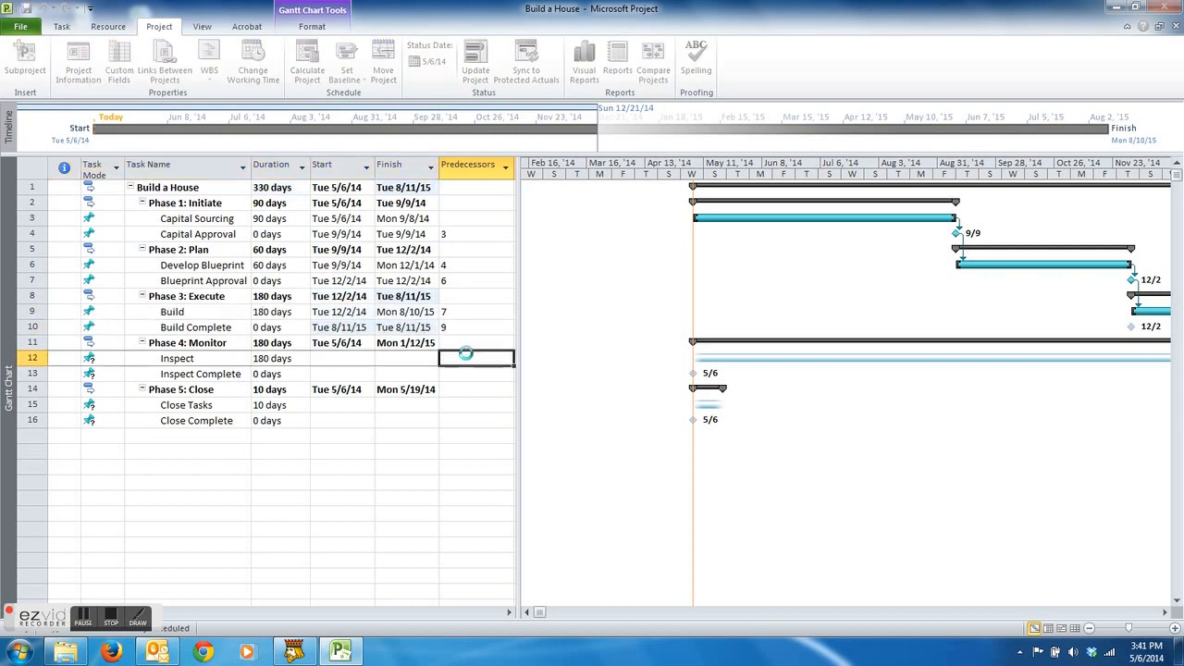
Enter task 7 as the predecessor of Inspect and task 12 as the predecessor of Inspect Complete.
{"action": "left_click", "coordinate": [467, 357]}
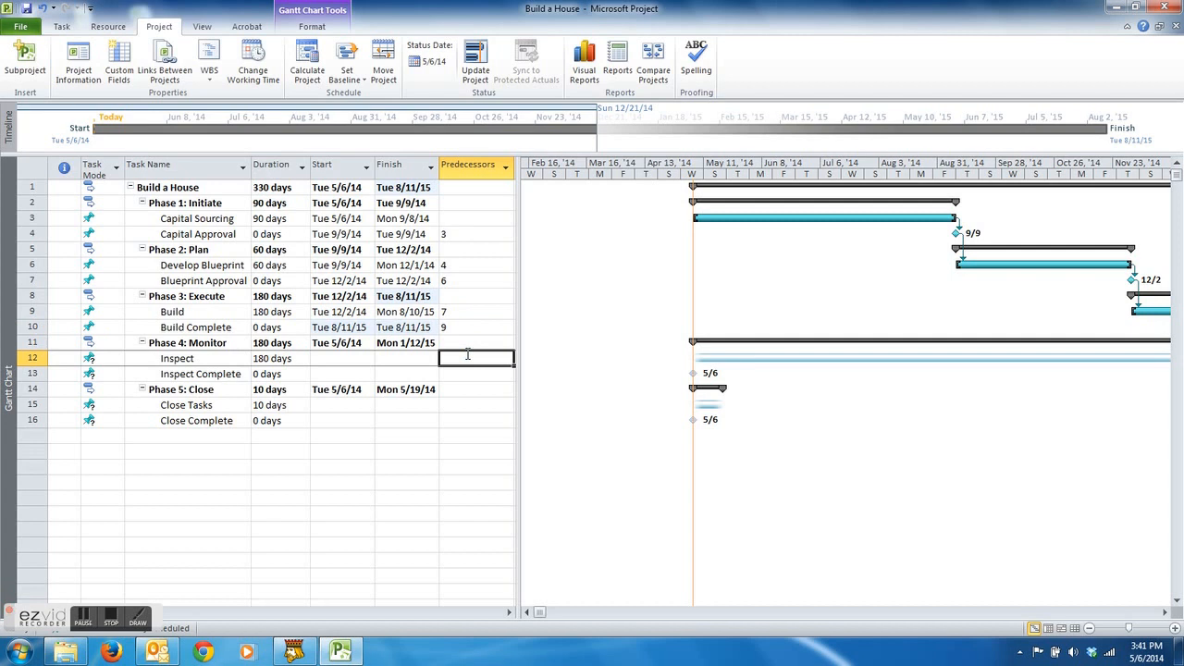
{"action": "type", "text": "7"}
{"action": "left_click", "coordinate": [469, 373]}
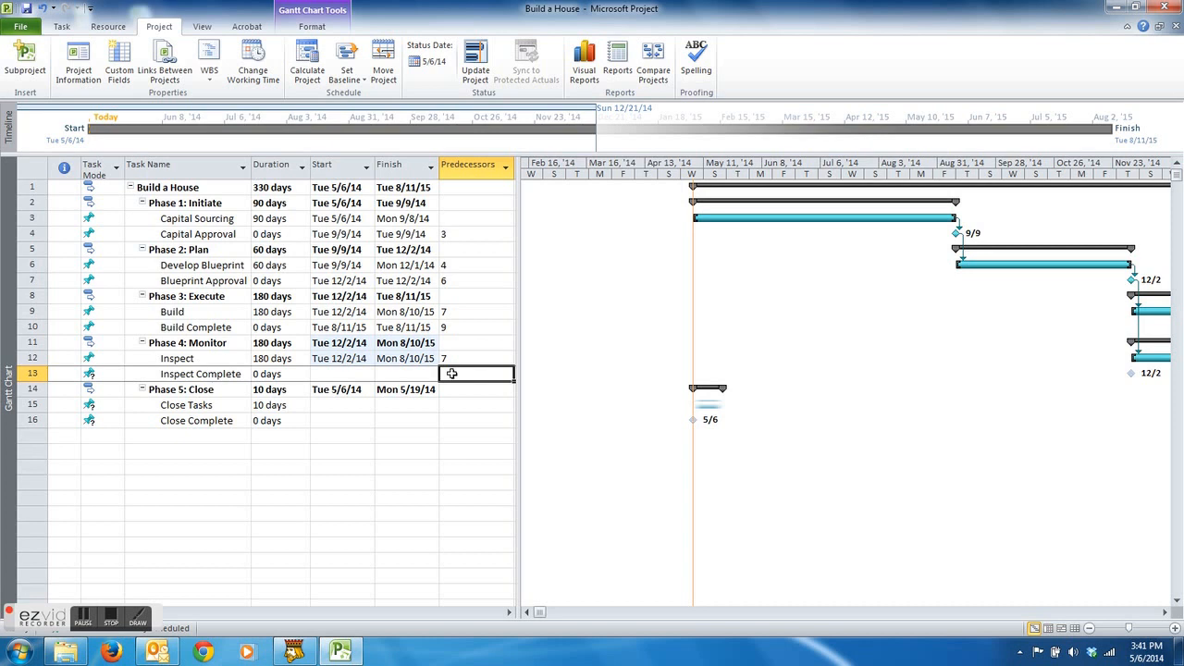
{"action": "type", "text": "12"}
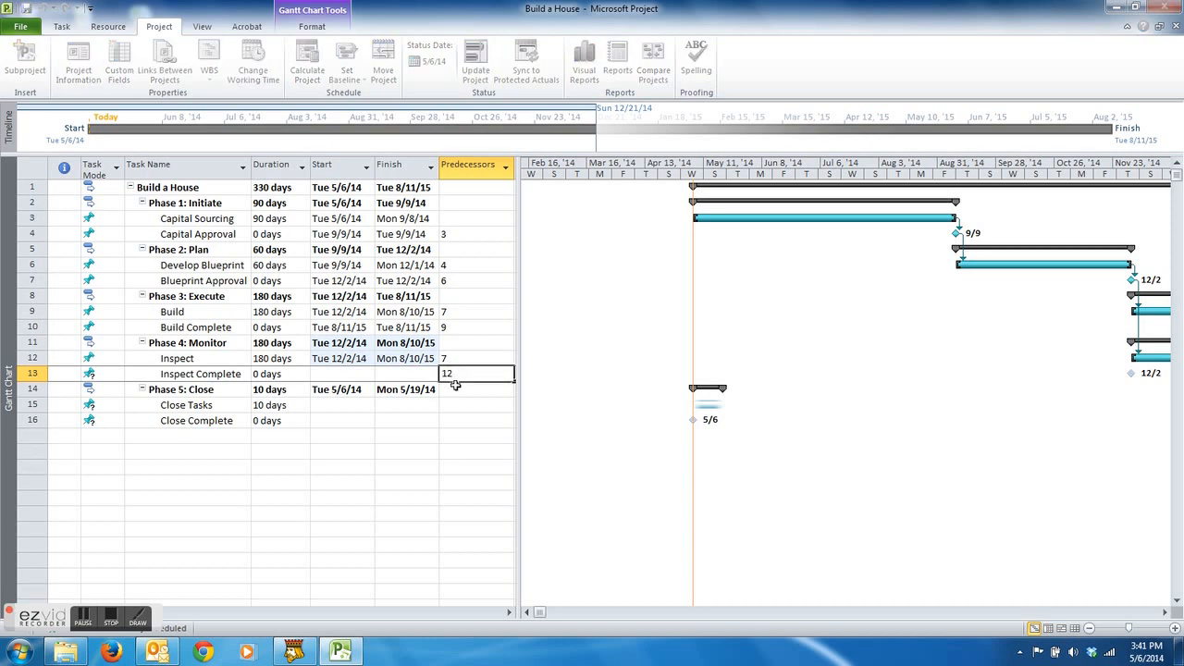
Enter task 13 as the predecessor of Close Tasks and task 15 as the predecessor of Close Complete.
{"action": "left_click", "coordinate": [458, 404]}
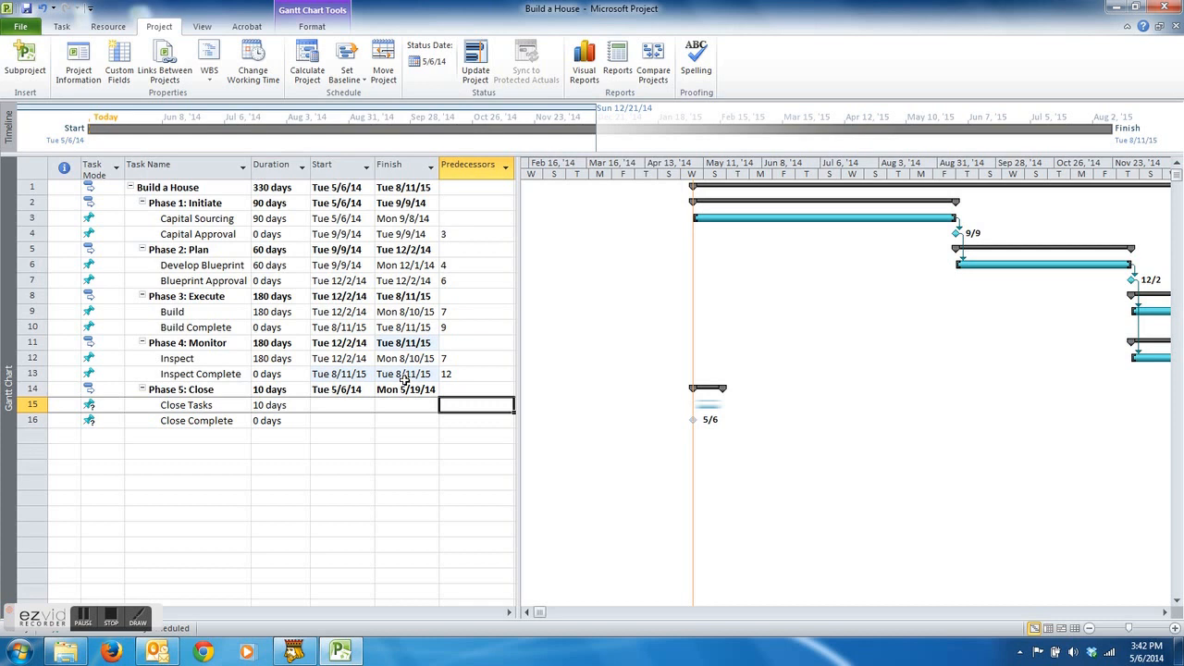
{"action": "type", "text": "13"}
{"action": "left_click", "coordinate": [451, 420]}
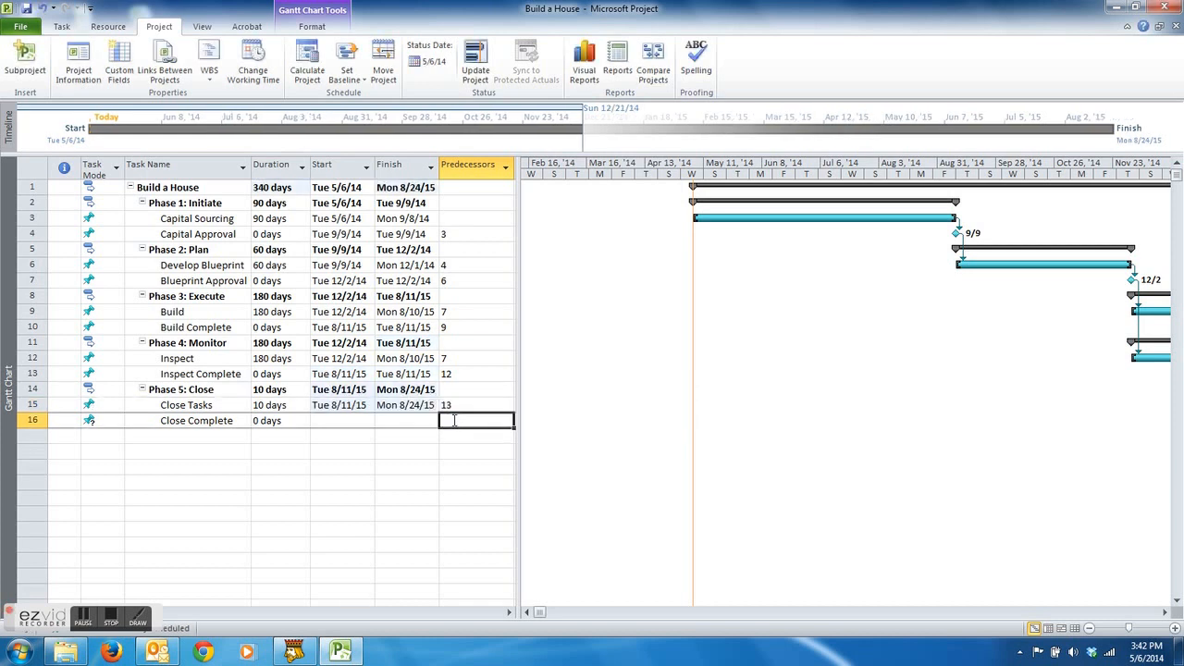
{"action": "type", "text": "15"}
{"action": "left_click", "coordinate": [464, 466]}
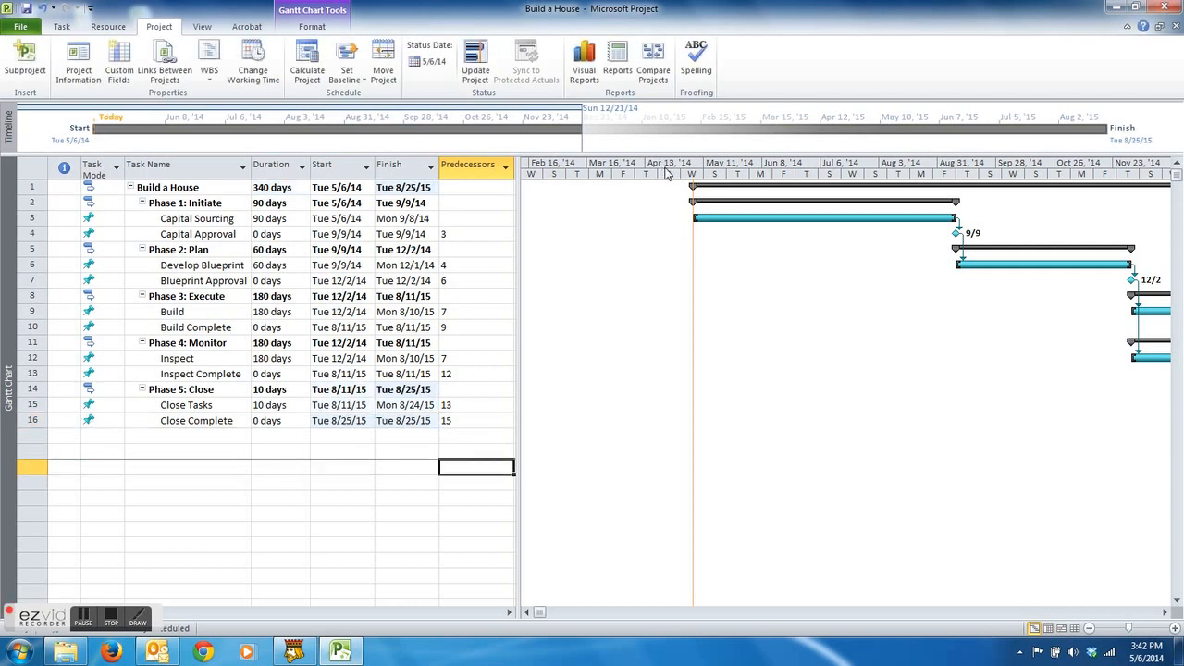
Zoom the Gantt chart's timescale to fit the entire linked project schedule.
{"action": "left_click_drag", "start_coordinate": [1165, 615], "coordinate": [1165, 615]}
{"action": "right_click", "coordinate": [792, 170]}
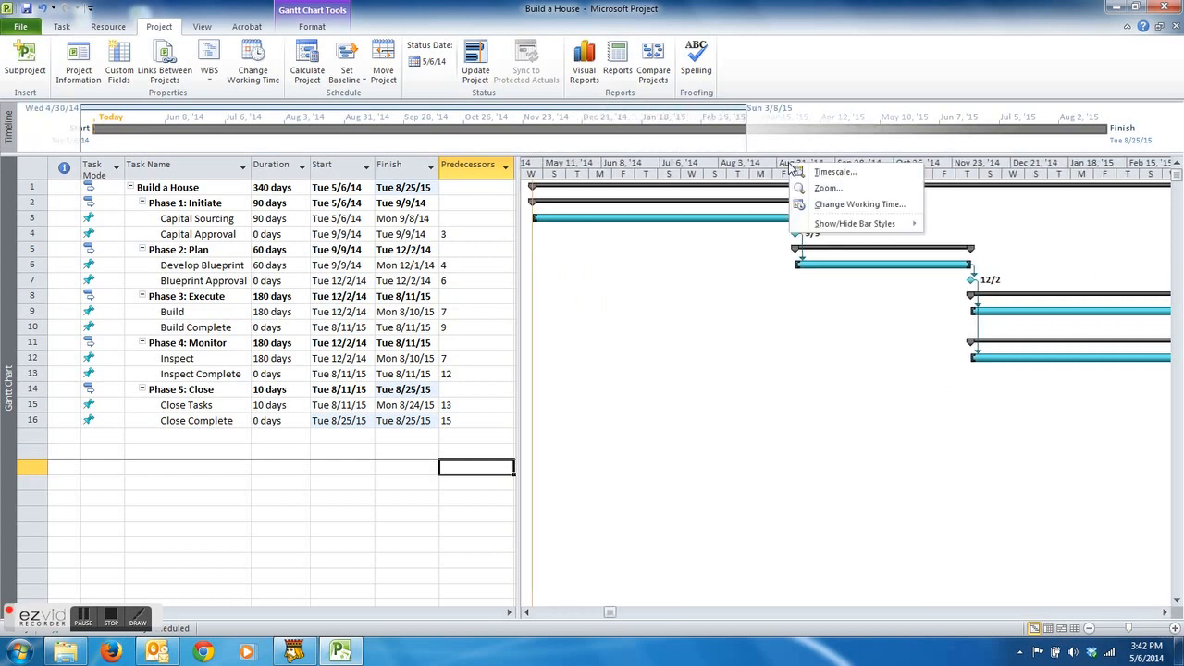
{"action": "left_click", "coordinate": [820, 188]}
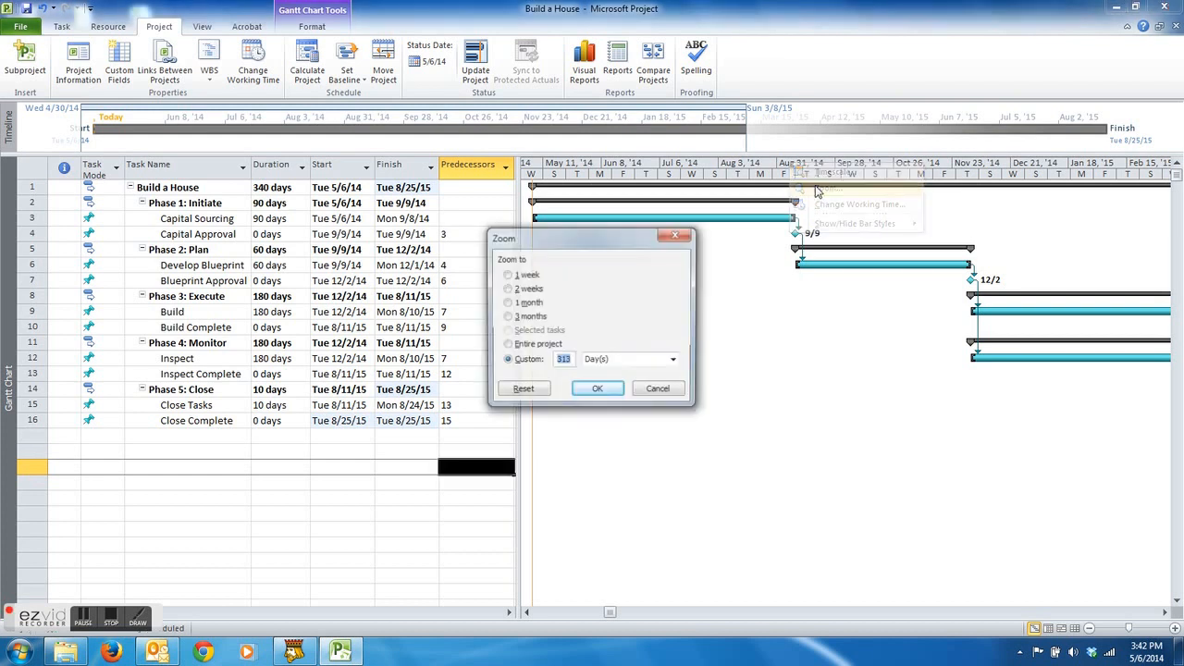
{"action": "left_click", "coordinate": [555, 345]}
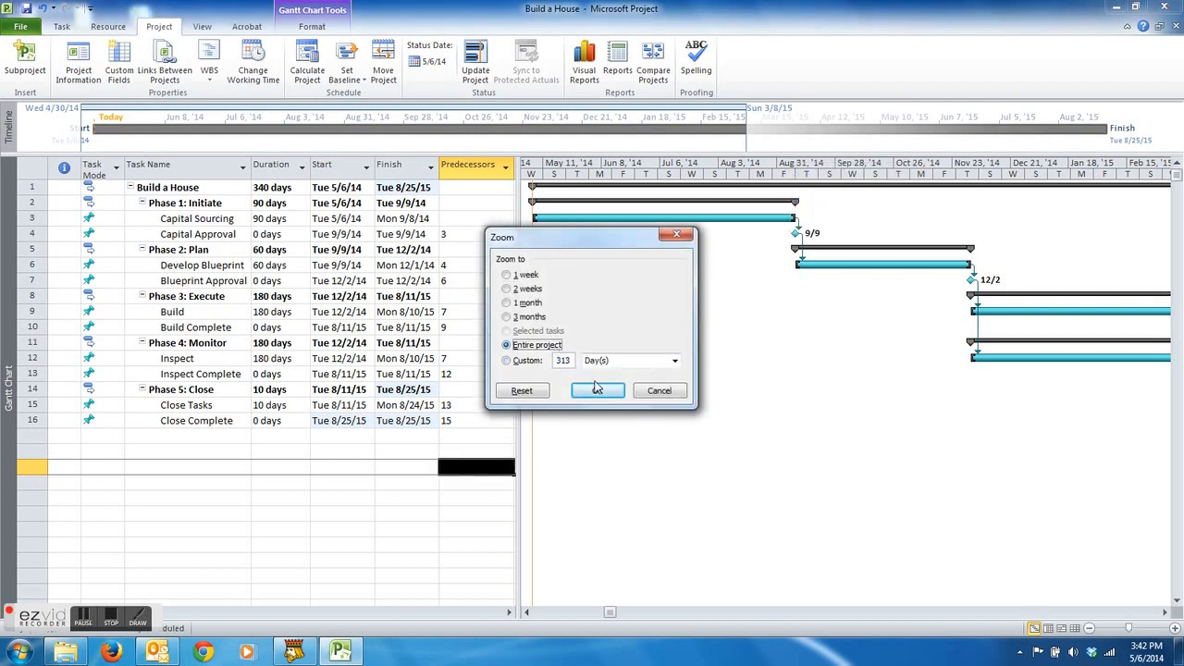
{"action": "left_click", "coordinate": [597, 390]}
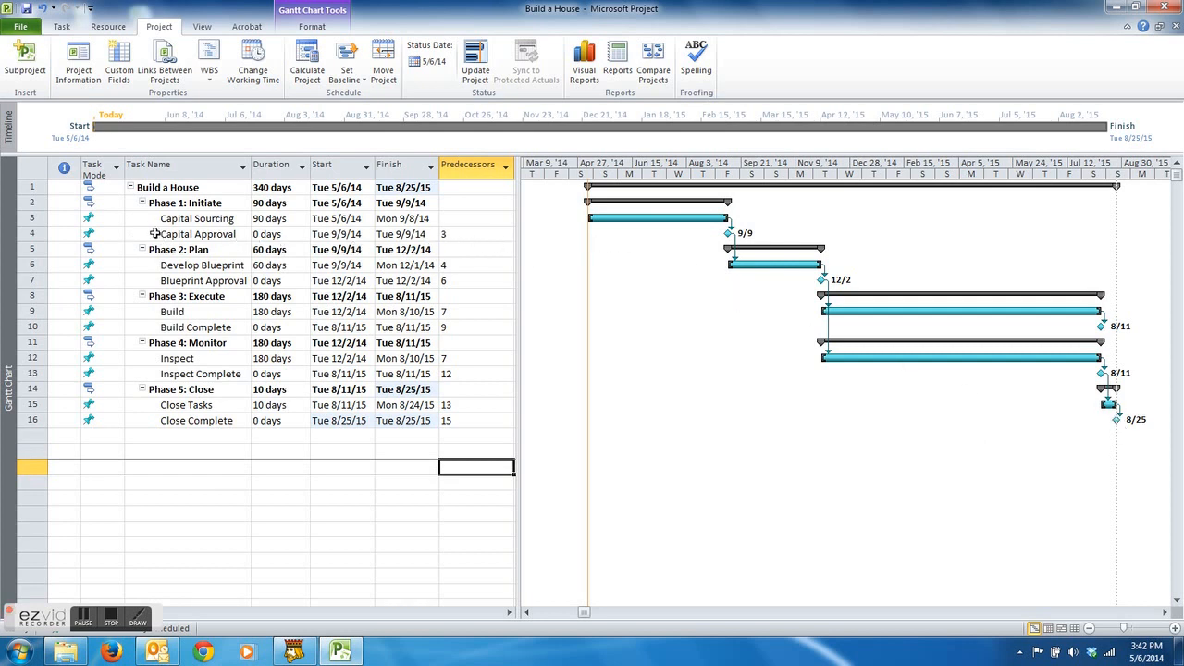
Widen the task table beside the Gantt chart to reveal the full Resource Names column.
{"action": "left_click", "coordinate": [34, 233]}
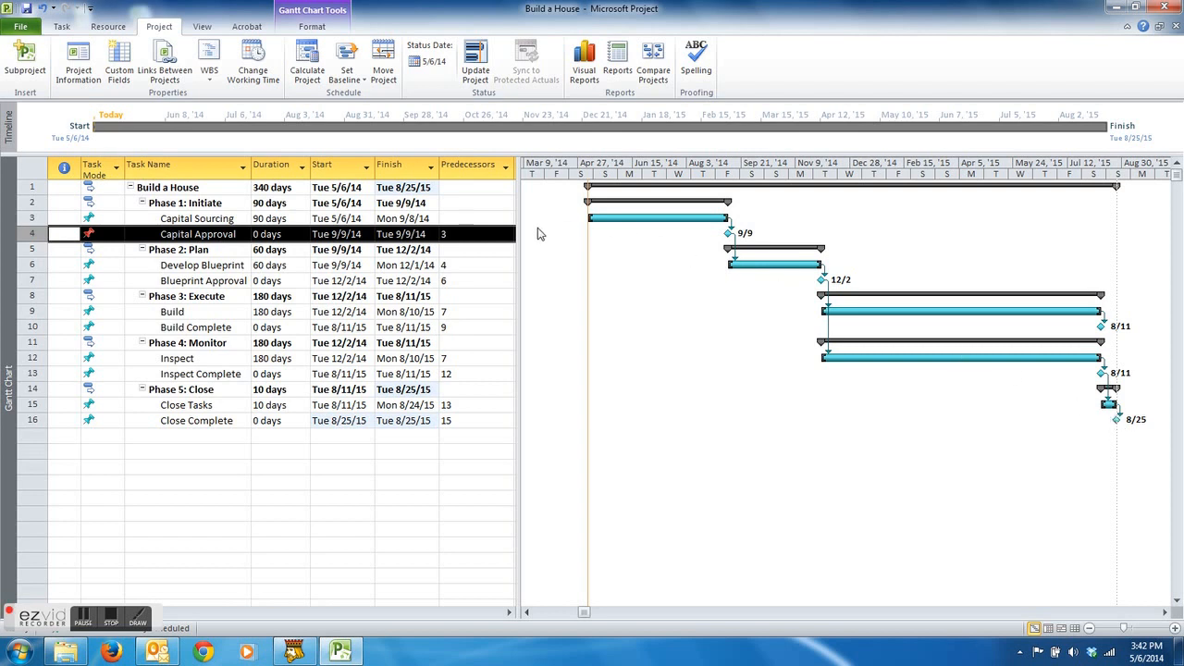
{"action": "left_click_drag", "start_coordinate": [520, 200], "coordinate": [534, 202]}
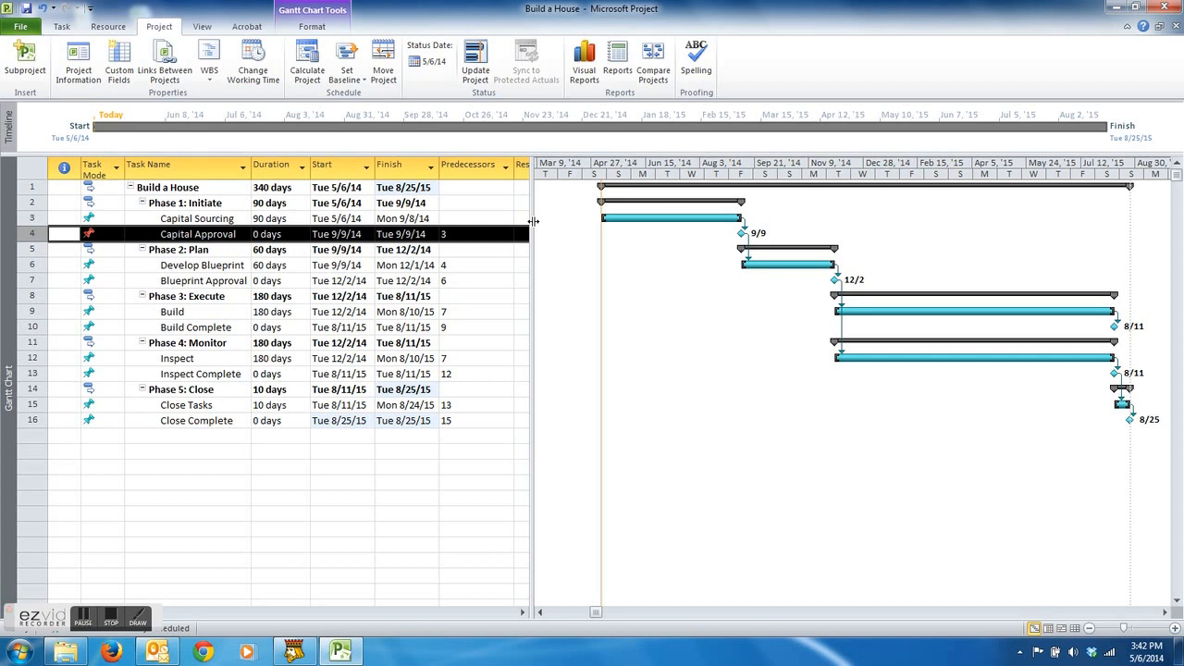
{"action": "left_click_drag", "start_coordinate": [534, 221], "coordinate": [617, 227]}
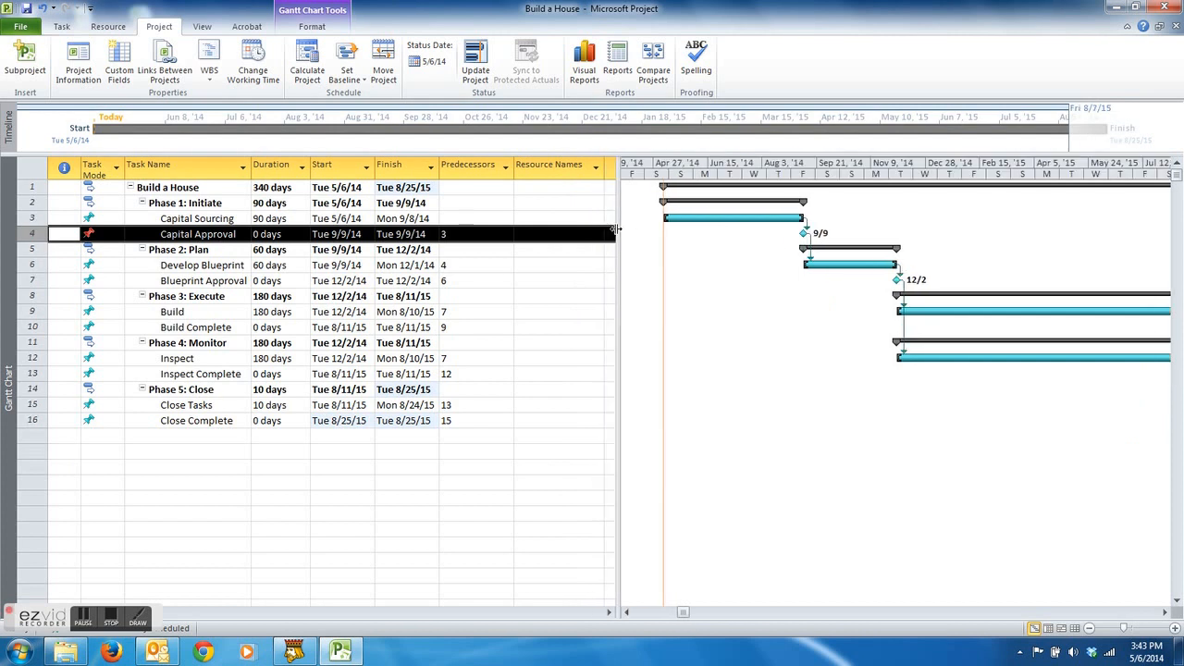
Switch to the Resource Sheet view and add the resources Architect, Banker and Builder.
{"action": "left_click", "coordinate": [55, 27]}
{"action": "left_click", "coordinate": [17, 75]}
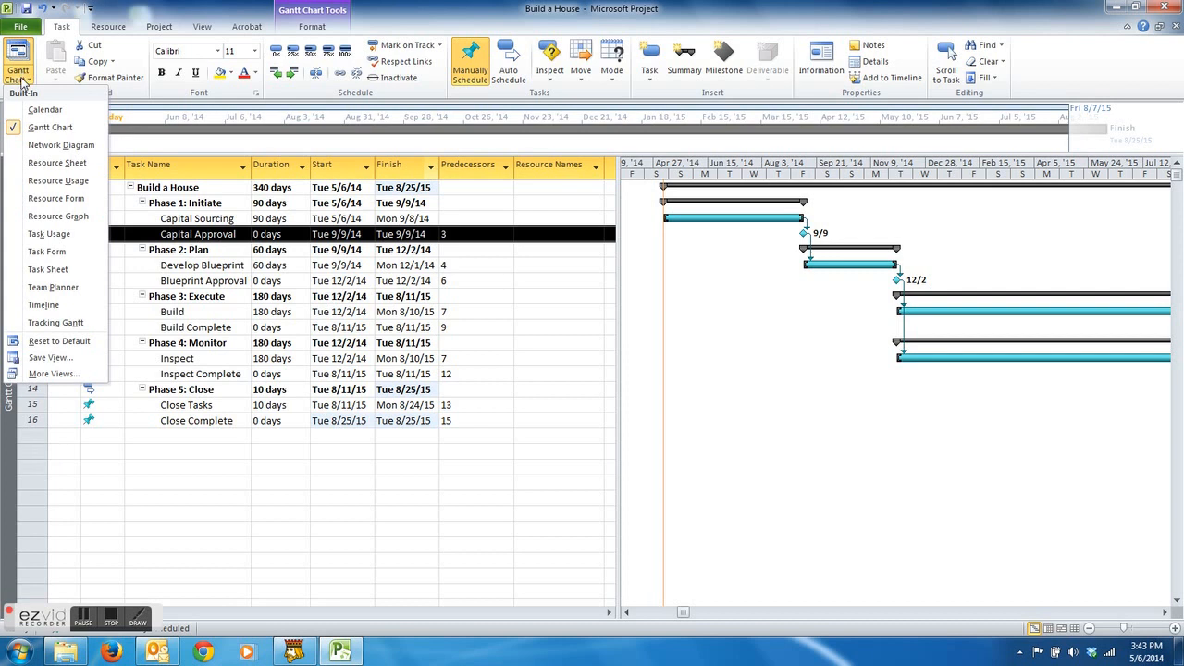
{"action": "left_click", "coordinate": [53, 163]}
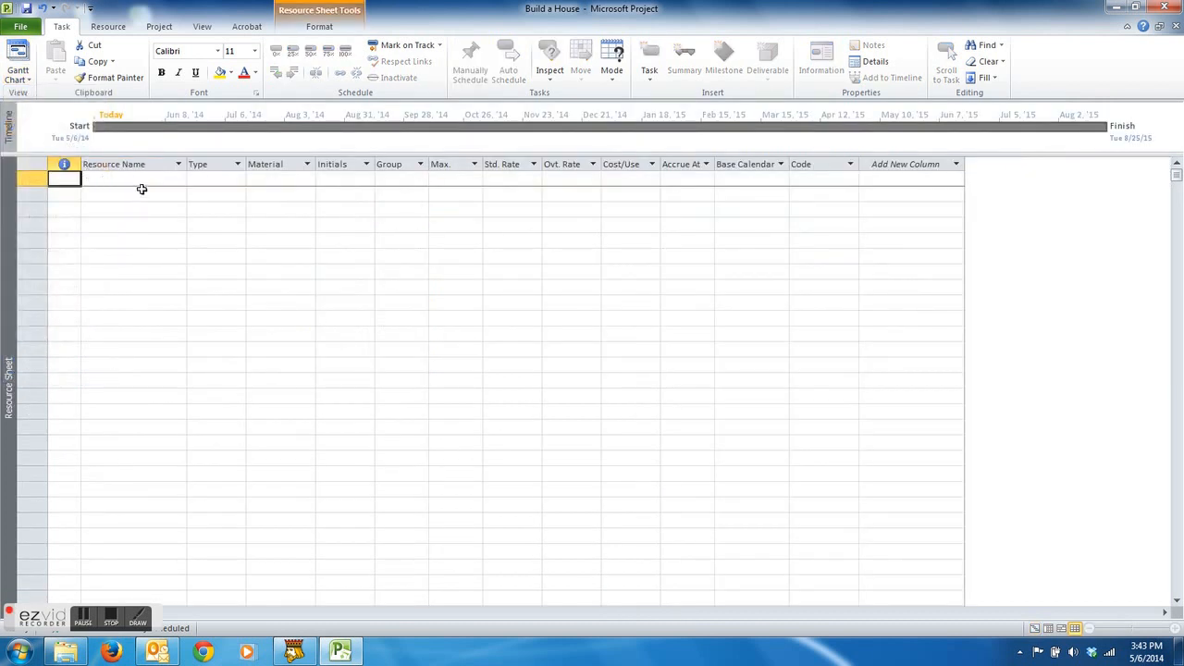
{"action": "left_click", "coordinate": [144, 182]}
{"action": "type", "text": "Architect"}
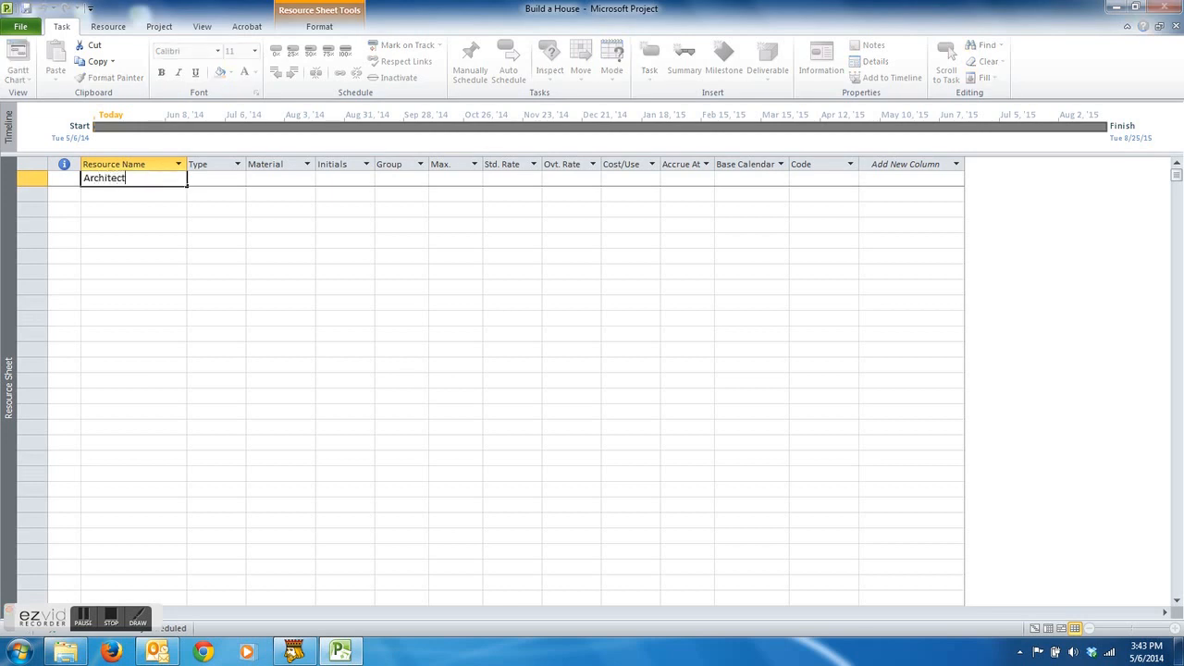
{"action": "key", "text": "Return"}
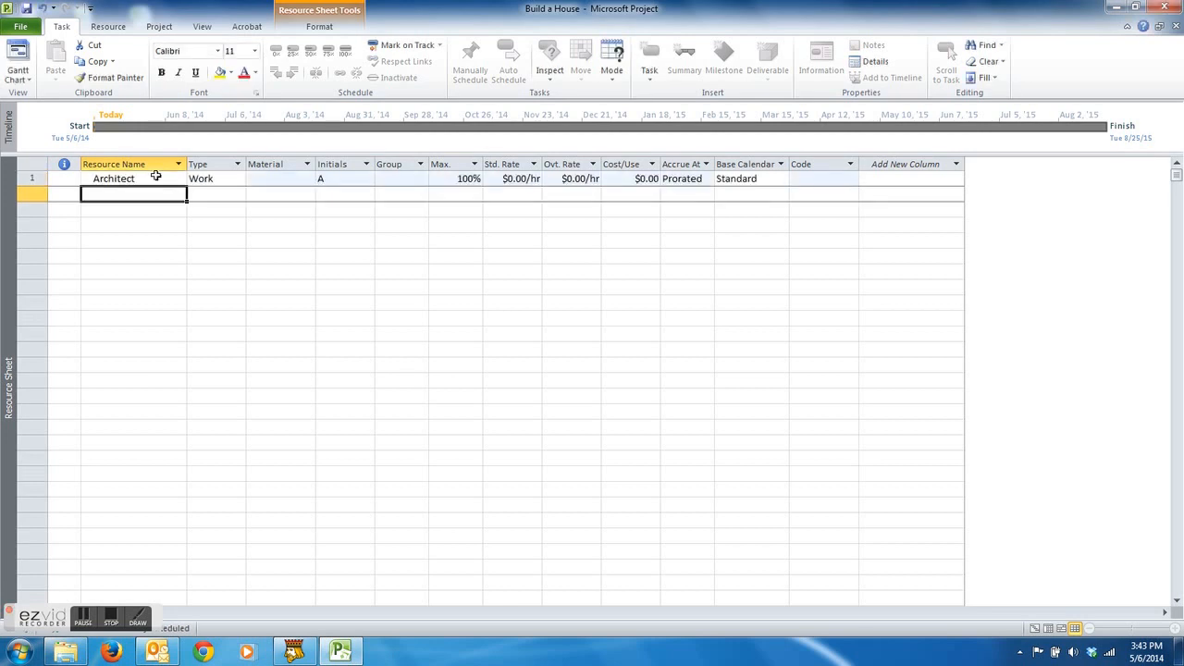
{"action": "type", "text": "Ban"}
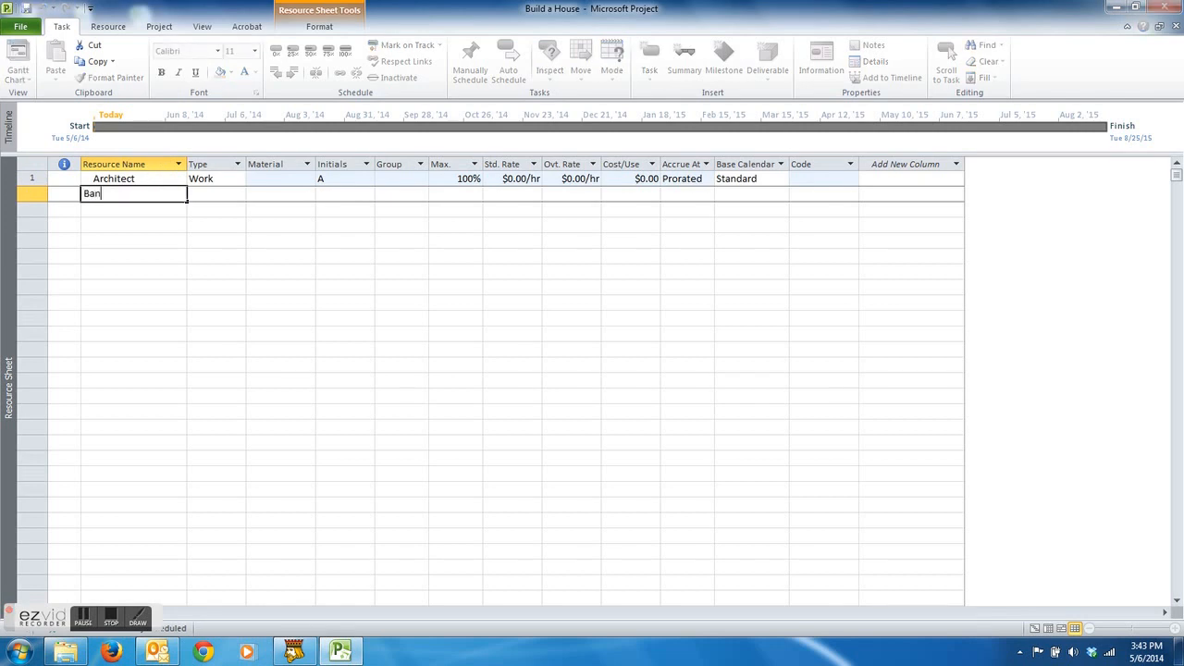
{"action": "type", "text": "ker"}
{"action": "key", "text": "Return"}
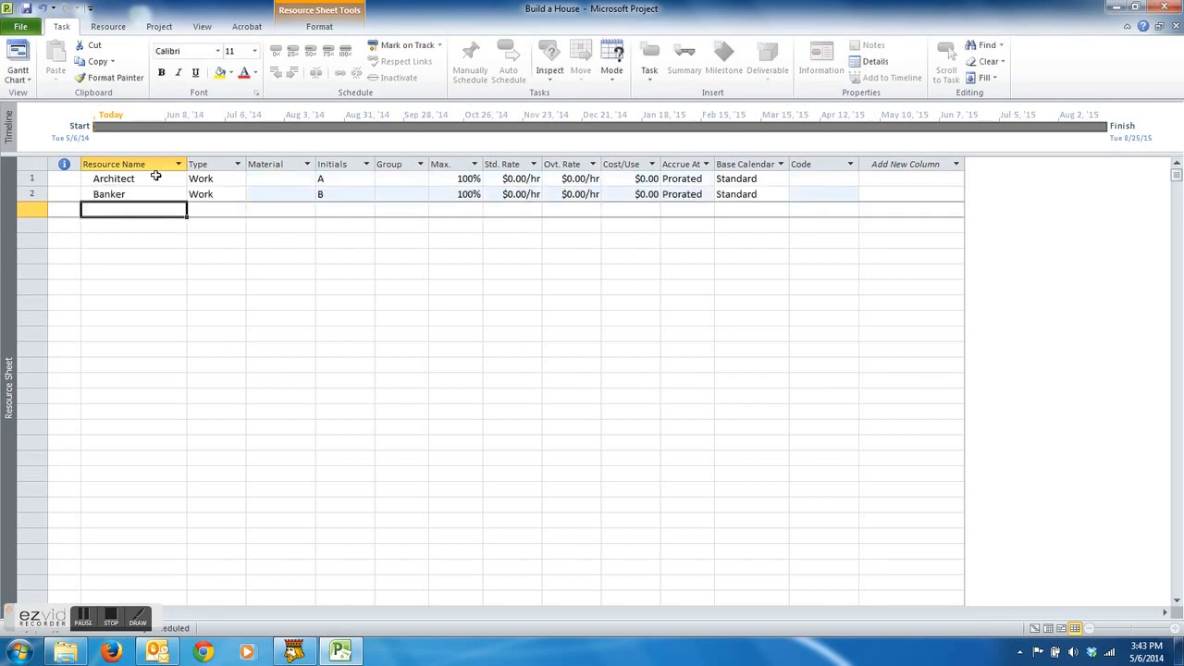
{"action": "type", "text": "Builder"}
{"action": "key", "text": "Return"}
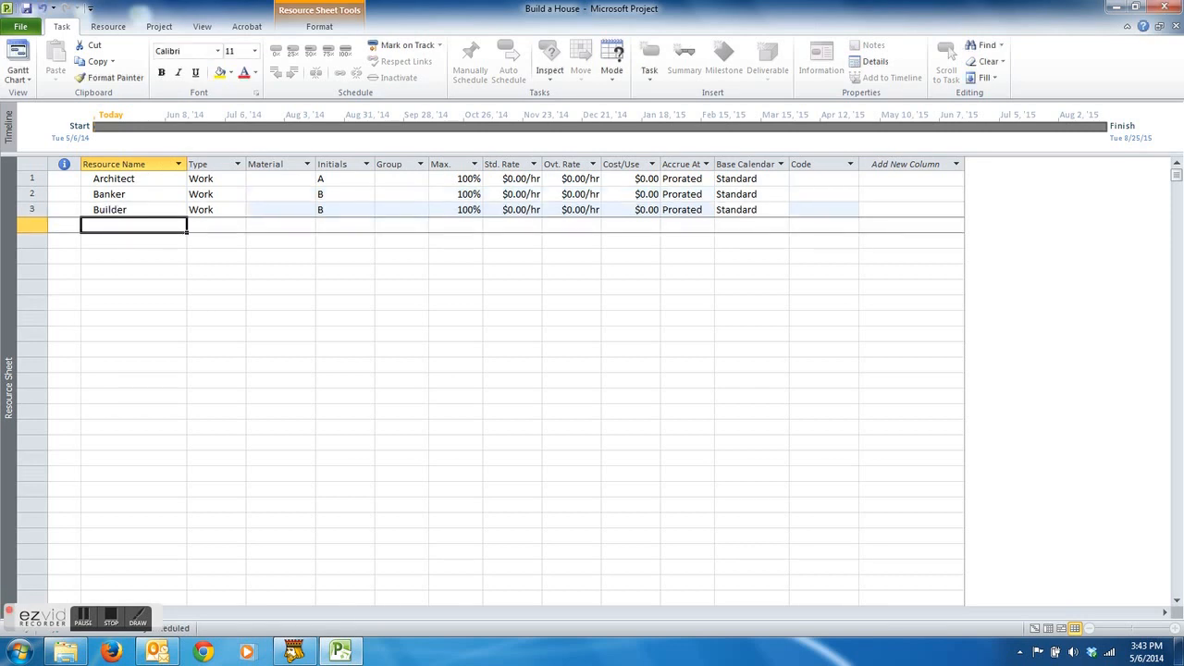
Add Closer, Inspector and Project Manager to the resource list below Builder.
{"action": "type", "text": "Clo"}
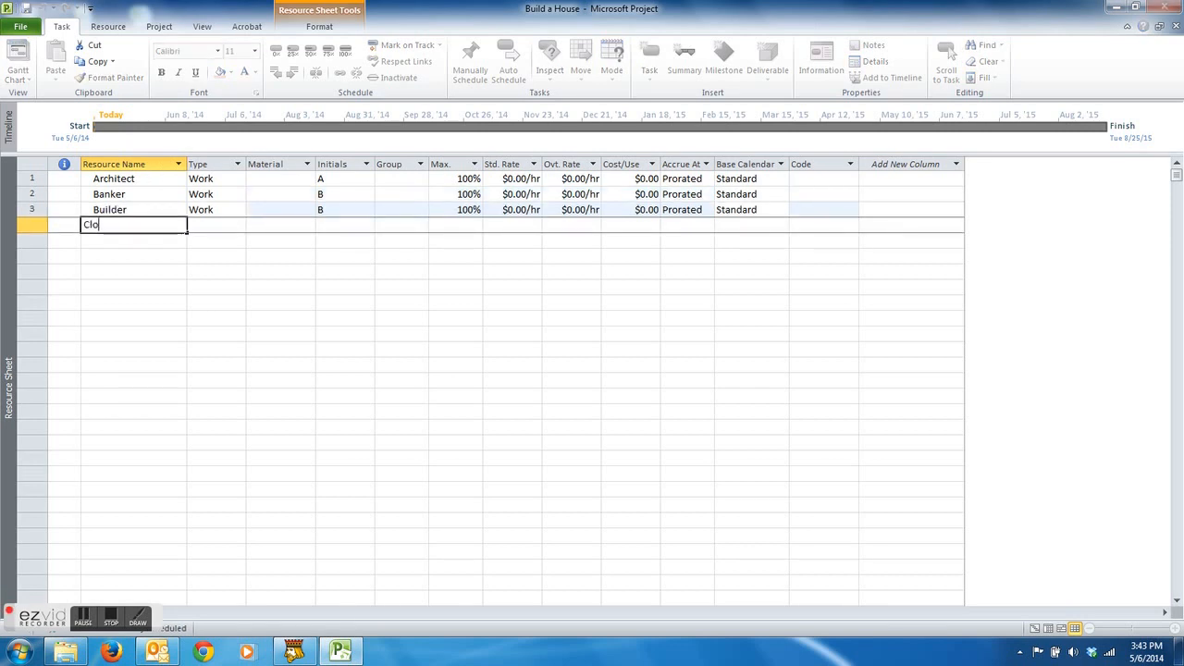
{"action": "type", "text": "ser"}
{"action": "key", "text": "Return"}
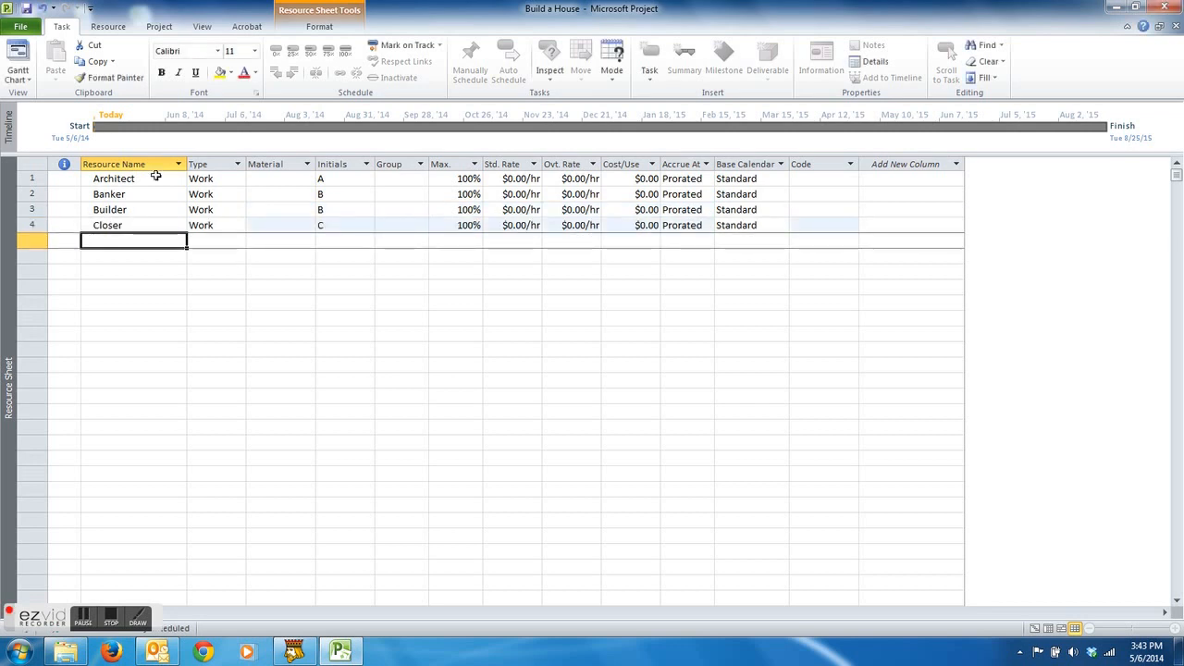
{"action": "type", "text": "Inspector"}
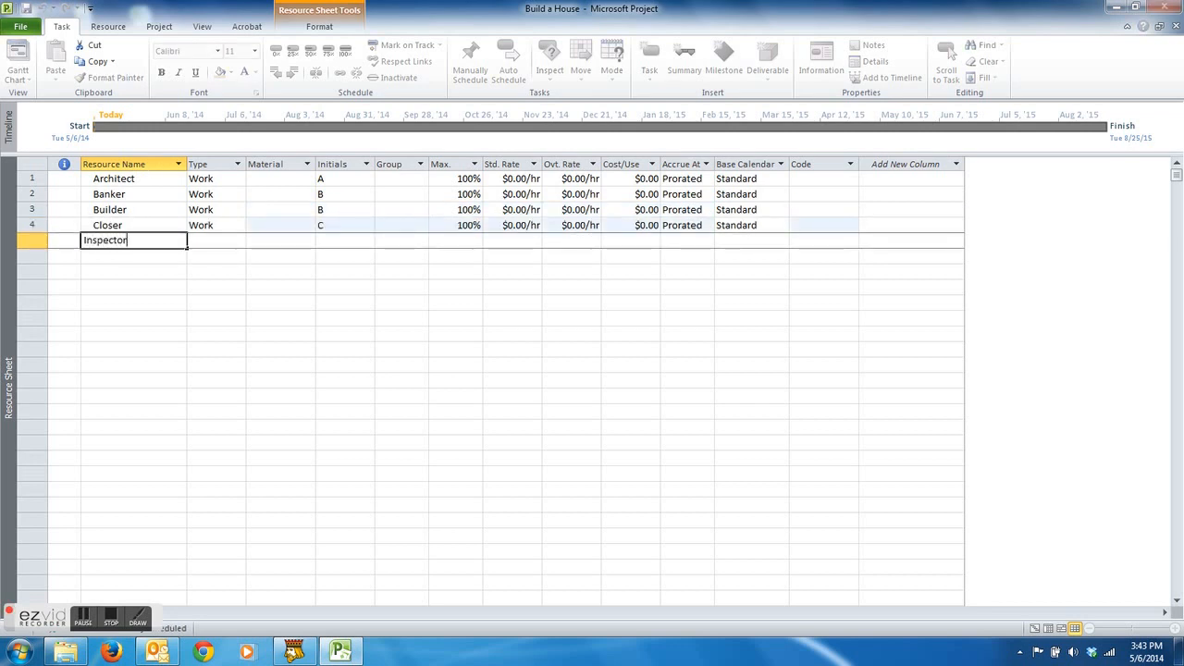
{"action": "key", "text": "Return"}
{"action": "type", "text": "Proje"}
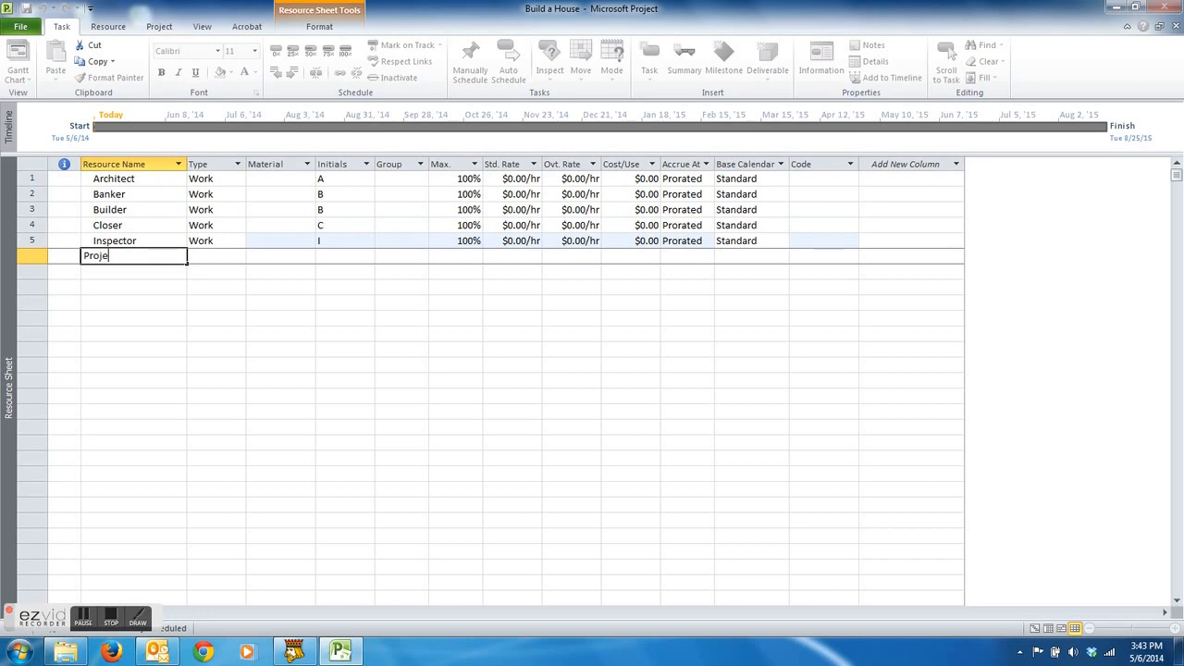
{"action": "type", "text": "ct Manager"}
{"action": "left_click", "coordinate": [230, 286]}
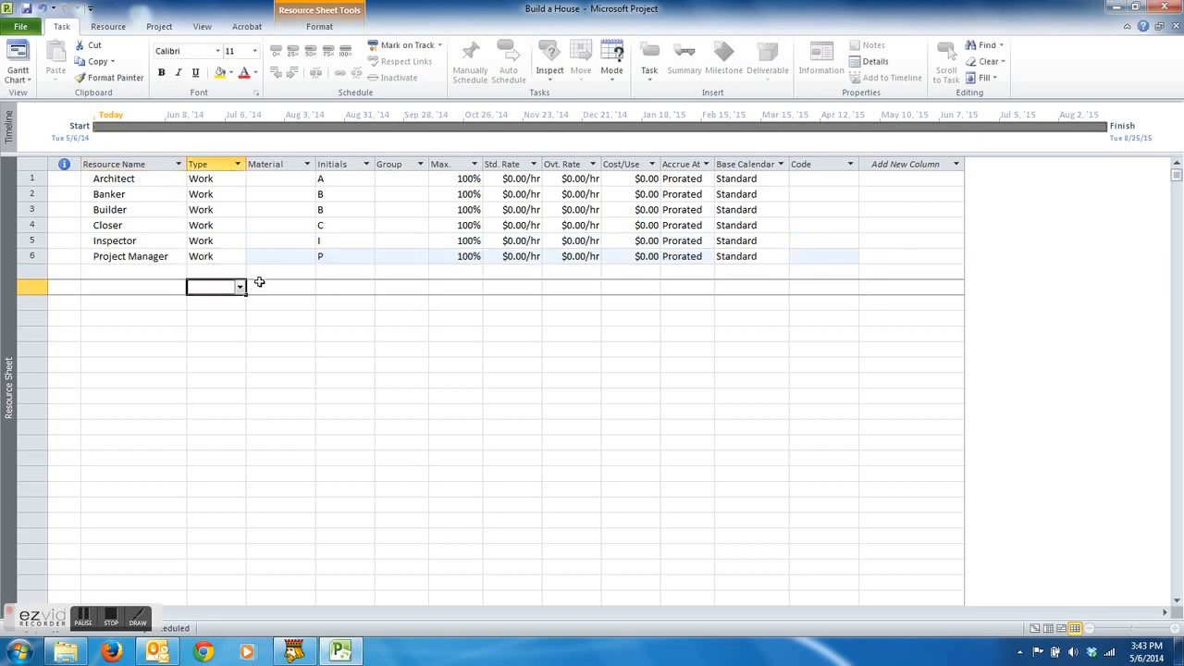
Set the standard rate to $100 per hour for Banker and $90 per hour for Architect.
{"action": "left_click", "coordinate": [514, 193]}
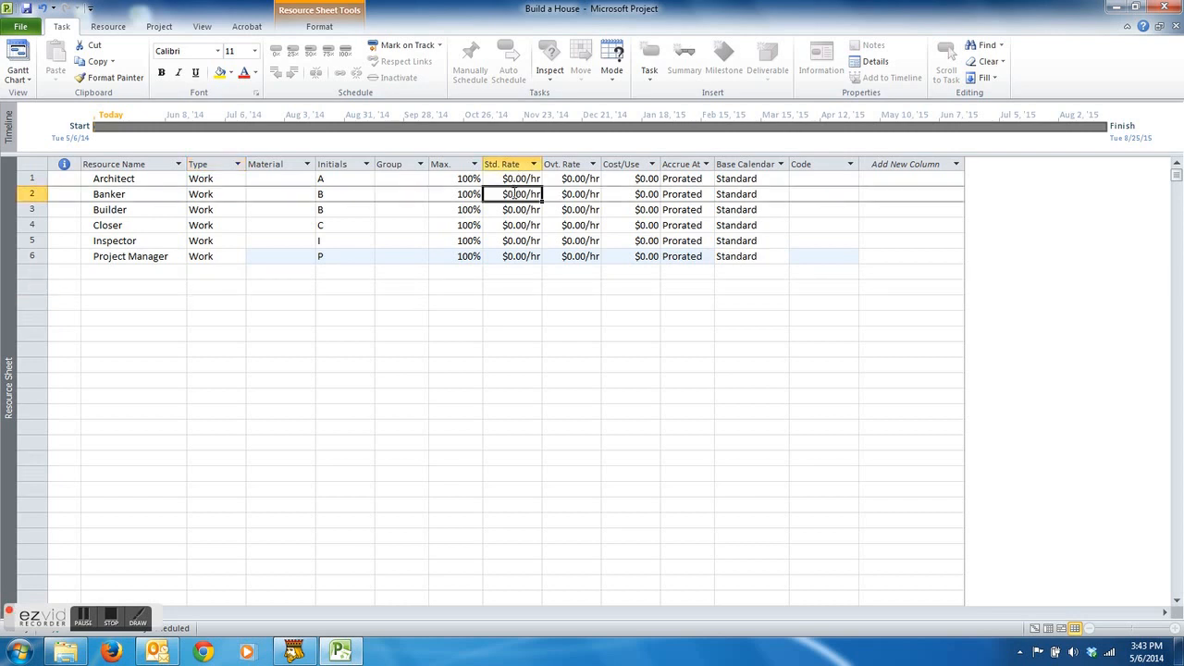
{"action": "type", "text": "100"}
{"action": "left_click", "coordinate": [525, 314]}
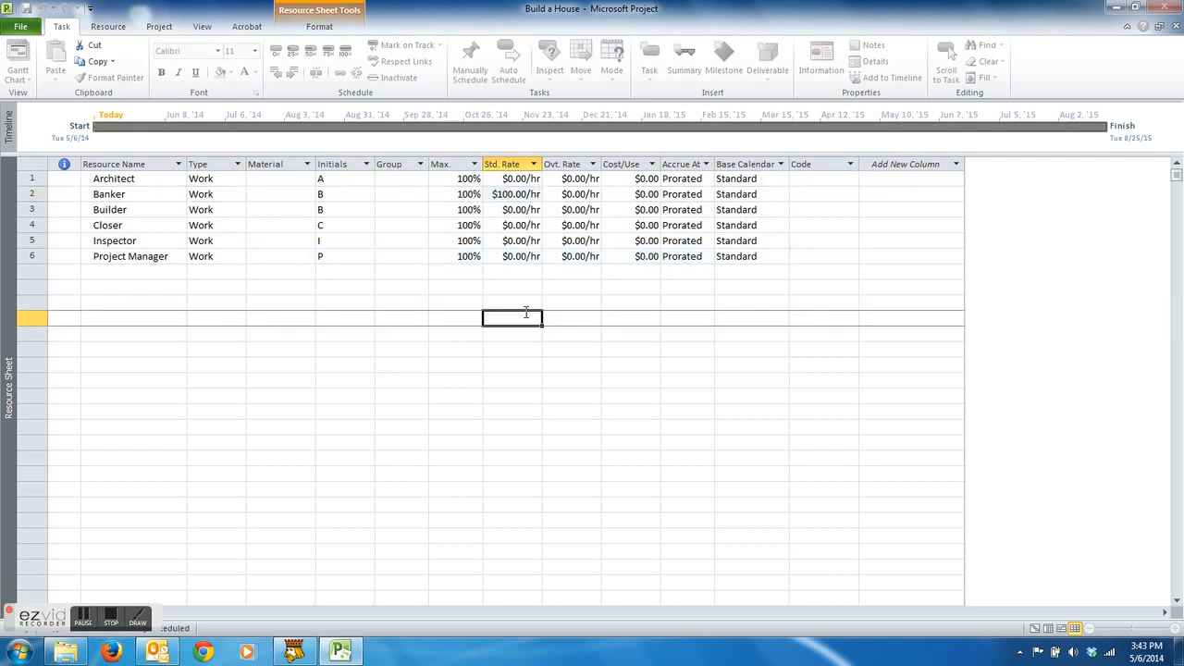
{"action": "left_click", "coordinate": [517, 178]}
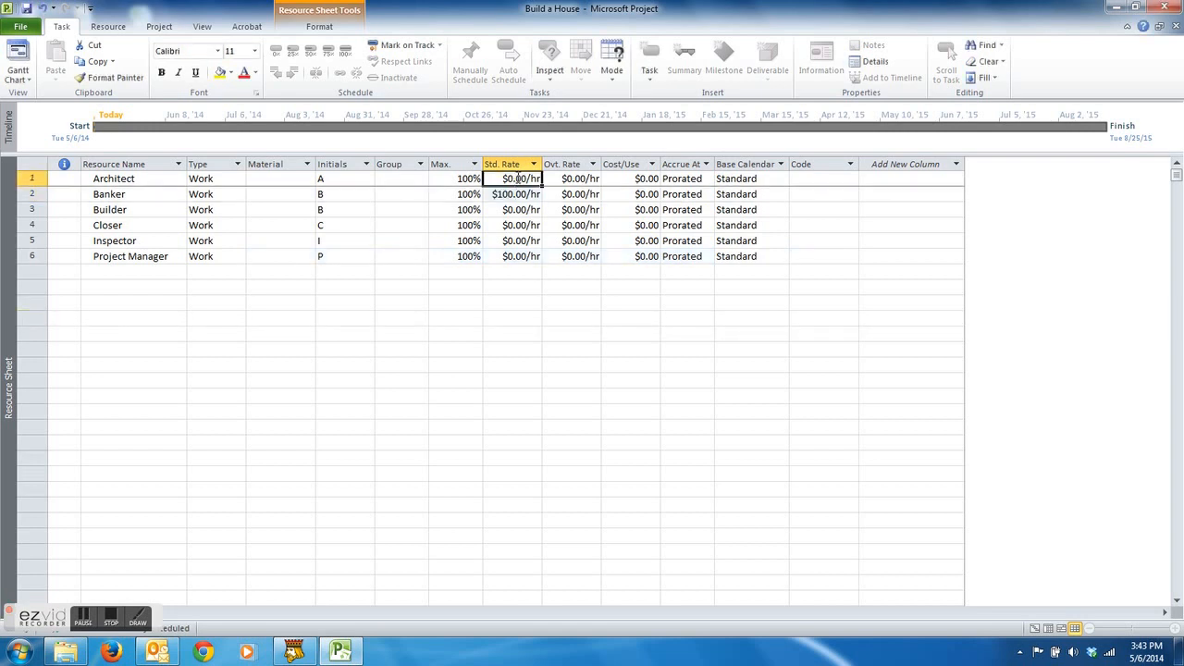
{"action": "type", "text": "90"}
{"action": "left_click", "coordinate": [531, 302]}
Set the standard rate to $80 per hour for Builder and $50 per hour for Closer.
{"action": "left_click", "coordinate": [529, 211]}
{"action": "type", "text": "80"}
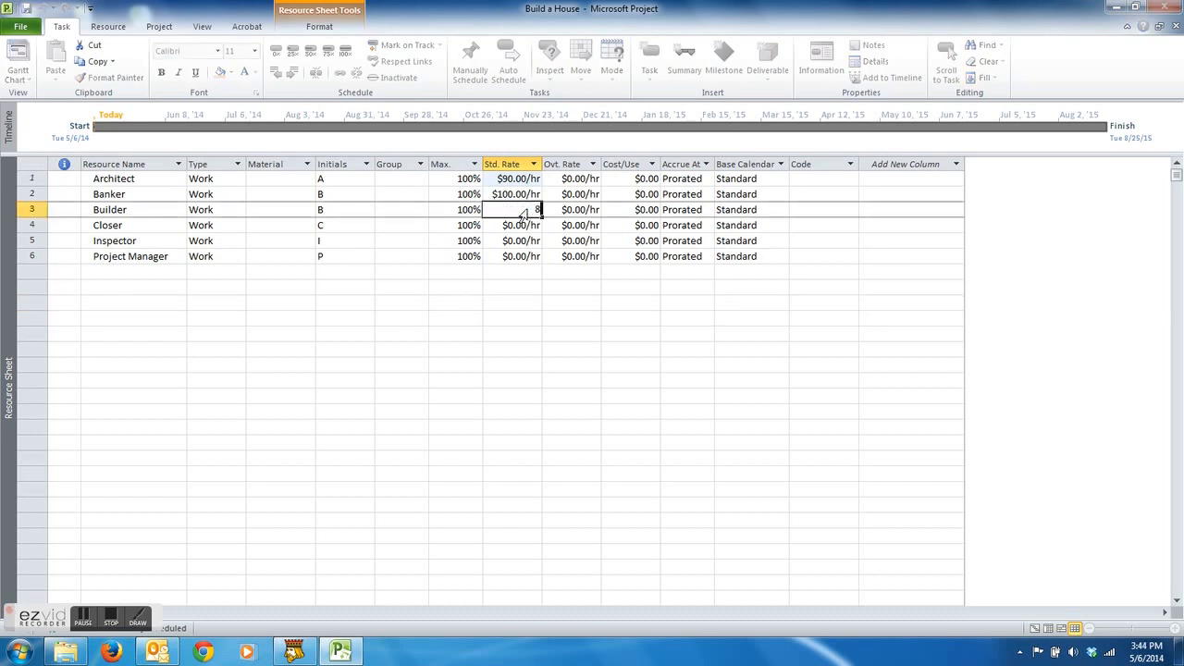
{"action": "left_click", "coordinate": [531, 298]}
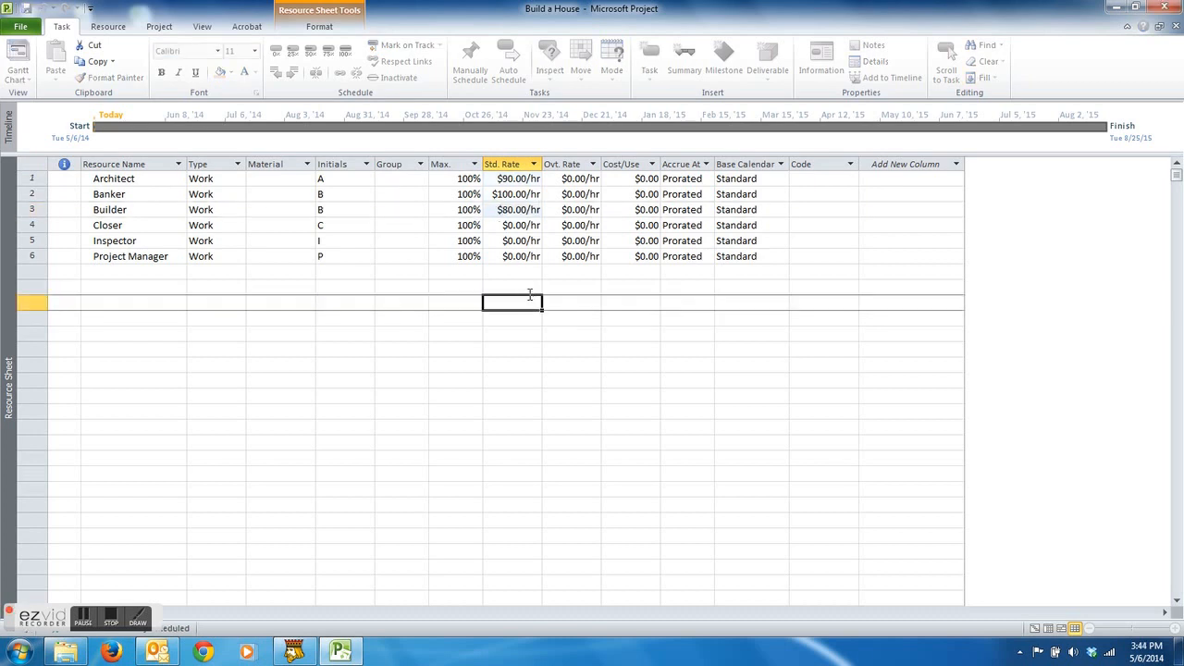
{"action": "left_click", "coordinate": [520, 224]}
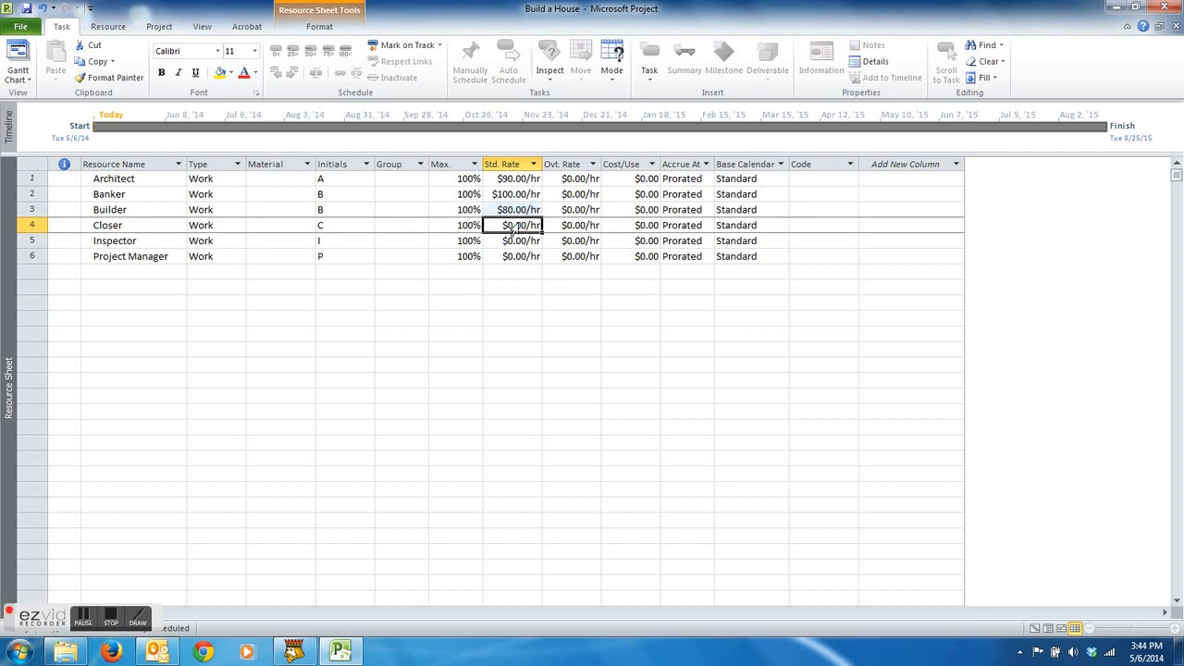
{"action": "type", "text": "50"}
{"action": "left_click", "coordinate": [527, 292]}
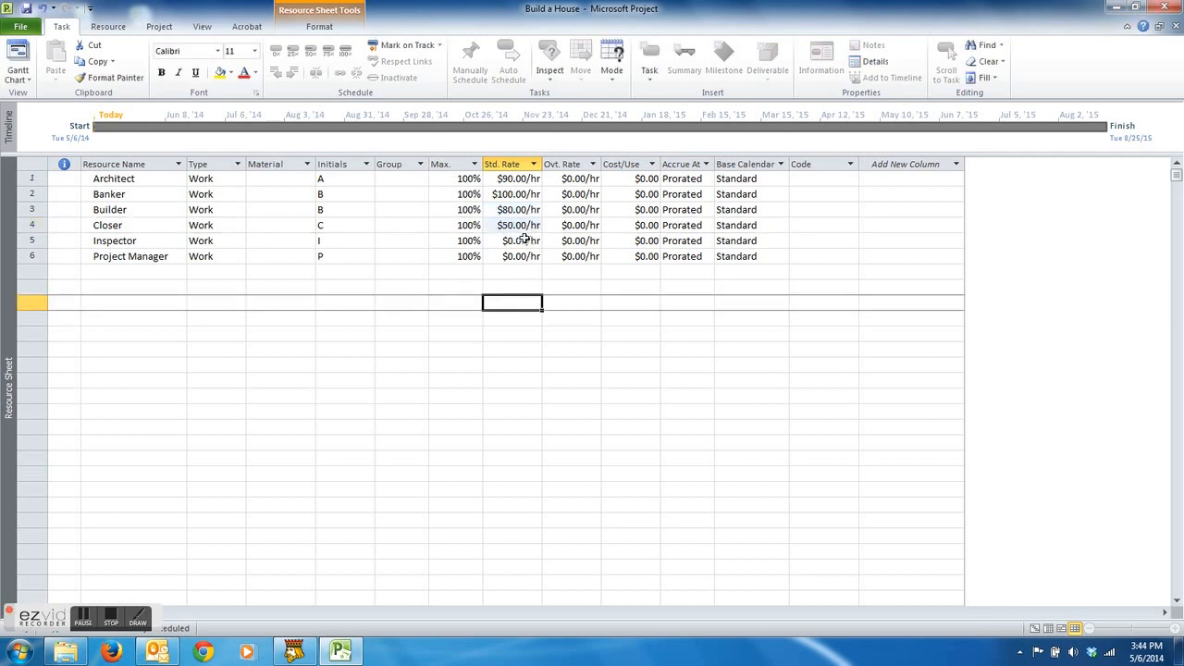
Set the standard rate to $75 per hour for Inspector and $65 per hour for Project Manager.
{"action": "left_click", "coordinate": [523, 239]}
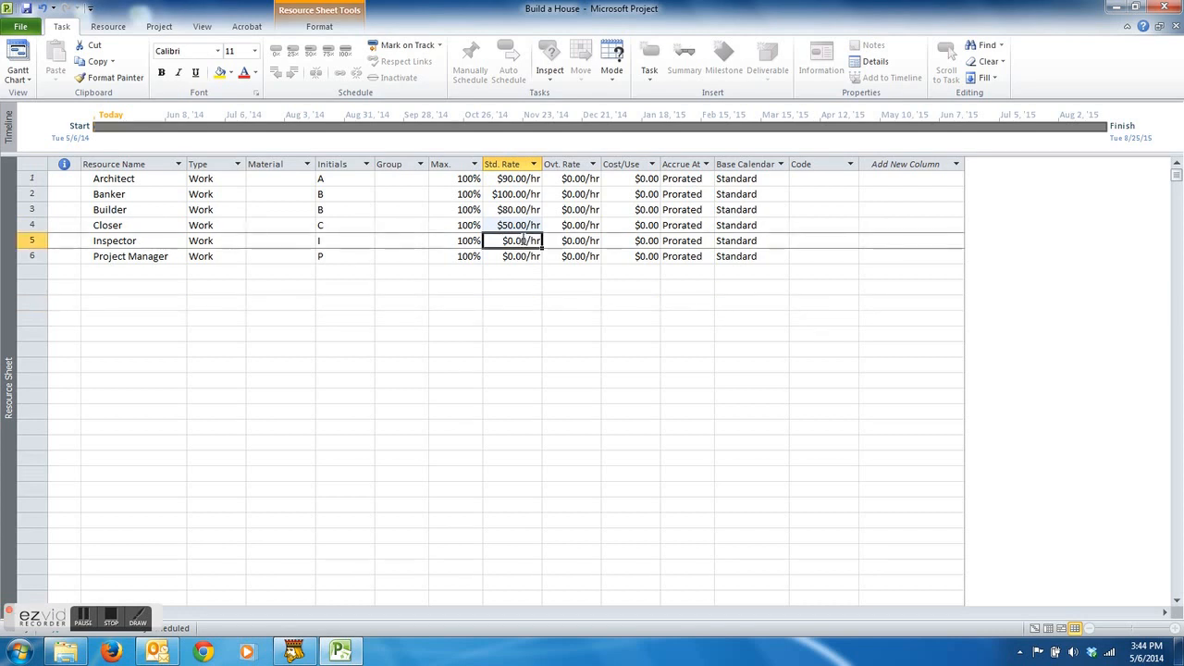
{"action": "type", "text": "75"}
{"action": "left_click", "coordinate": [532, 297]}
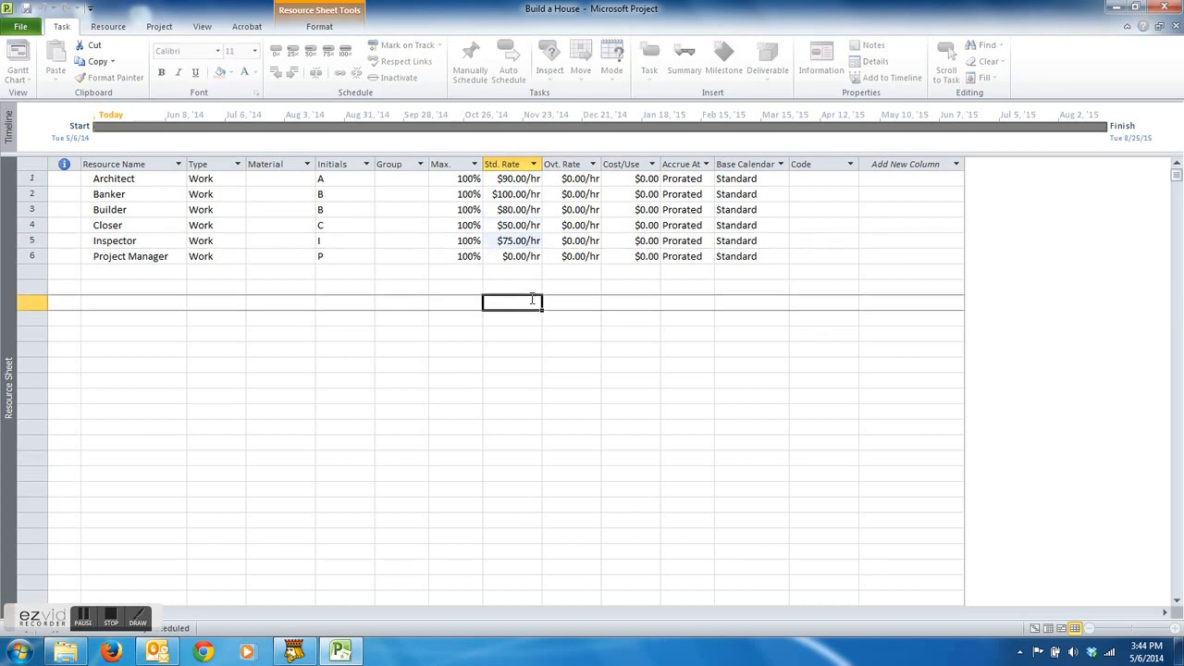
{"action": "left_click", "coordinate": [533, 256]}
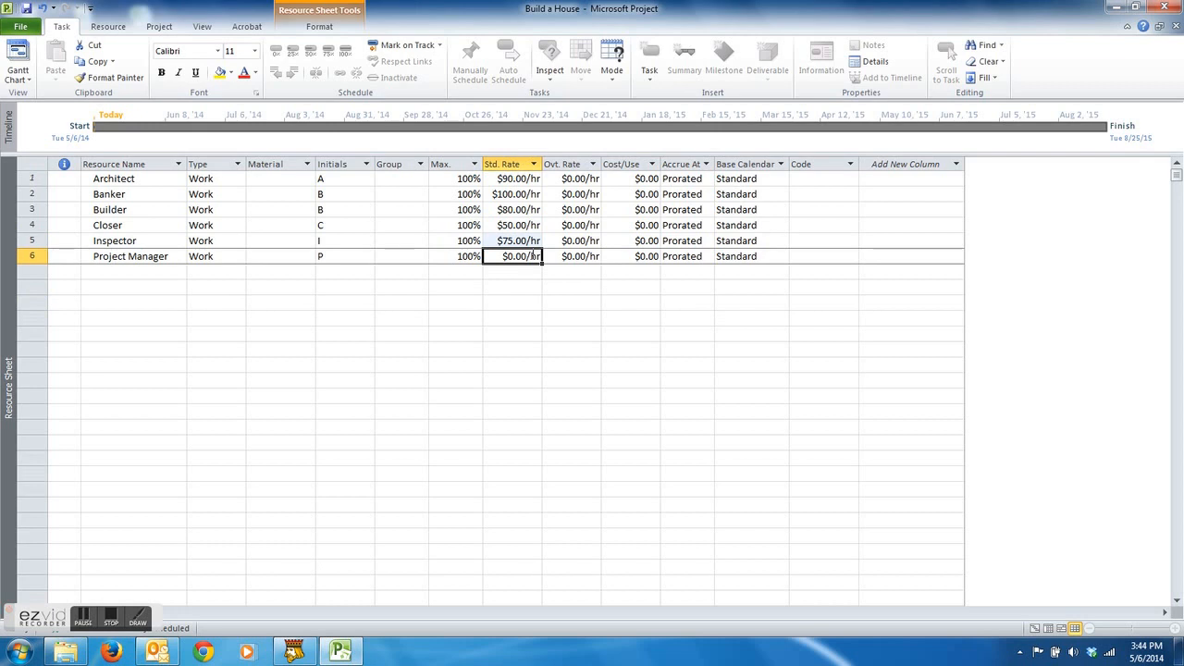
{"action": "key", "text": "BackSpace"}
{"action": "type", "text": "65"}
{"action": "left_click", "coordinate": [532, 305]}
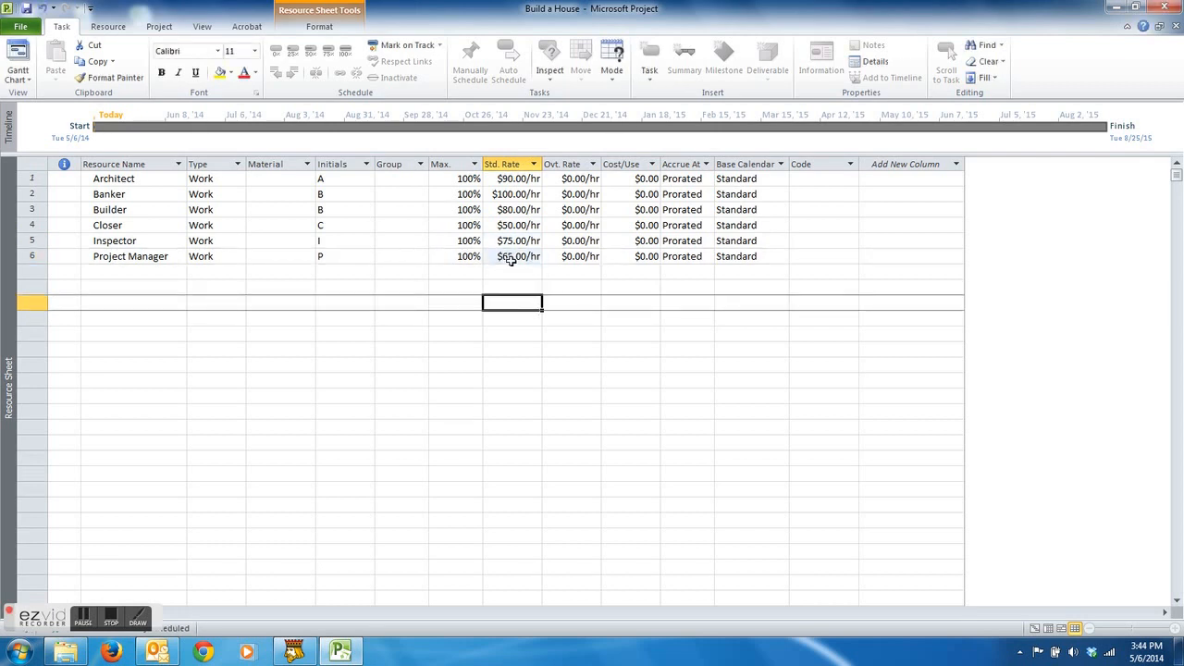
Return to the Gantt Chart view and zoom its timescale to the entire project.
{"action": "left_click", "coordinate": [26, 52]}
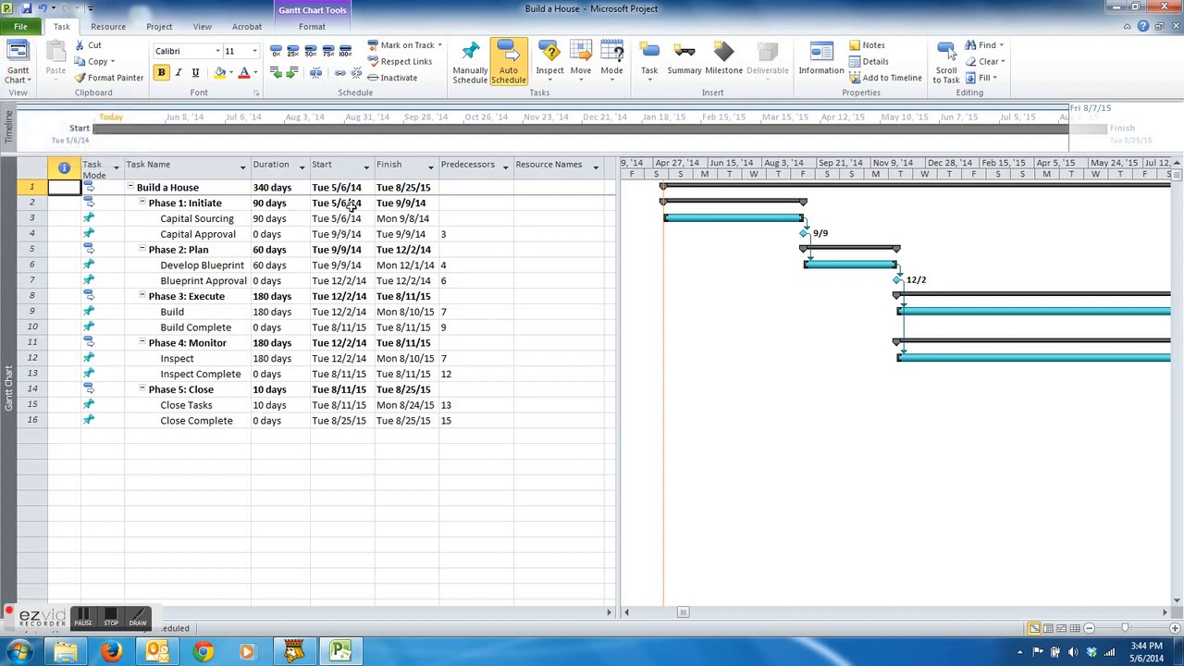
{"action": "right_click", "coordinate": [792, 172]}
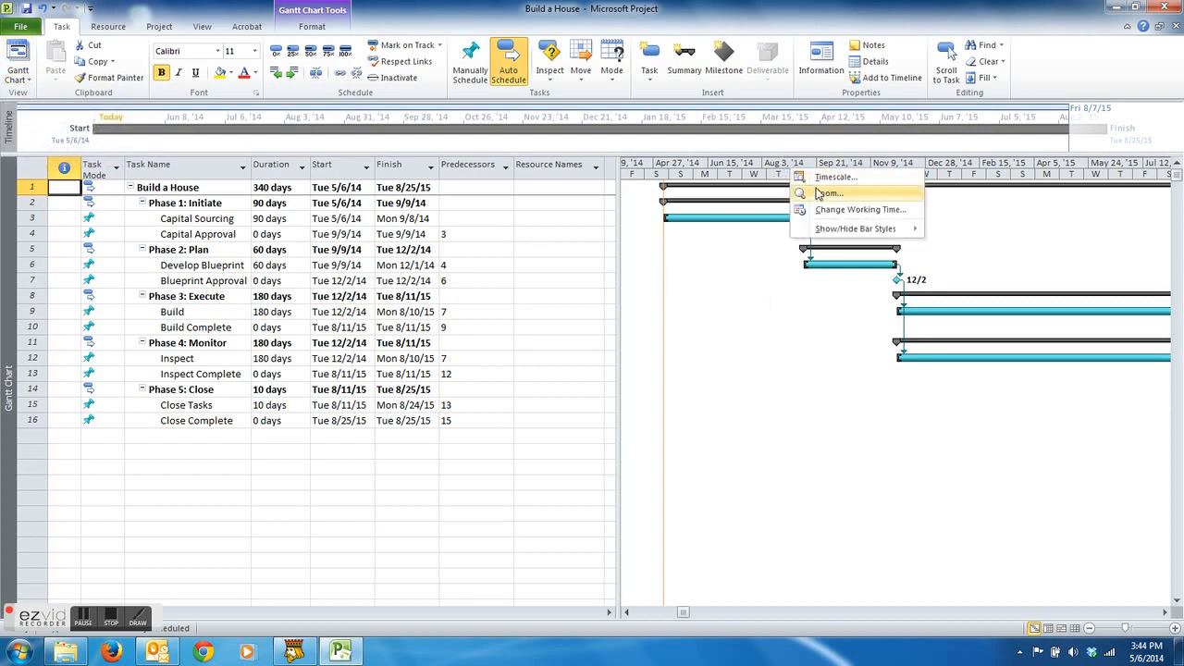
{"action": "left_click", "coordinate": [818, 194]}
{"action": "left_click", "coordinate": [566, 344]}
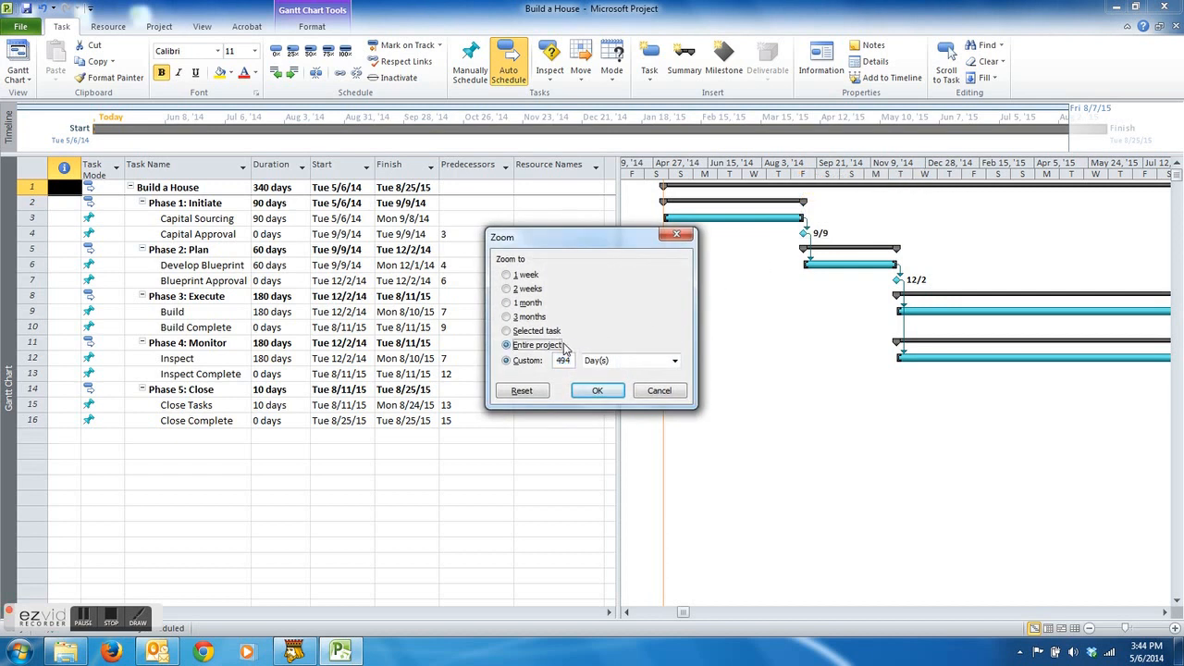
{"action": "left_click", "coordinate": [598, 391]}
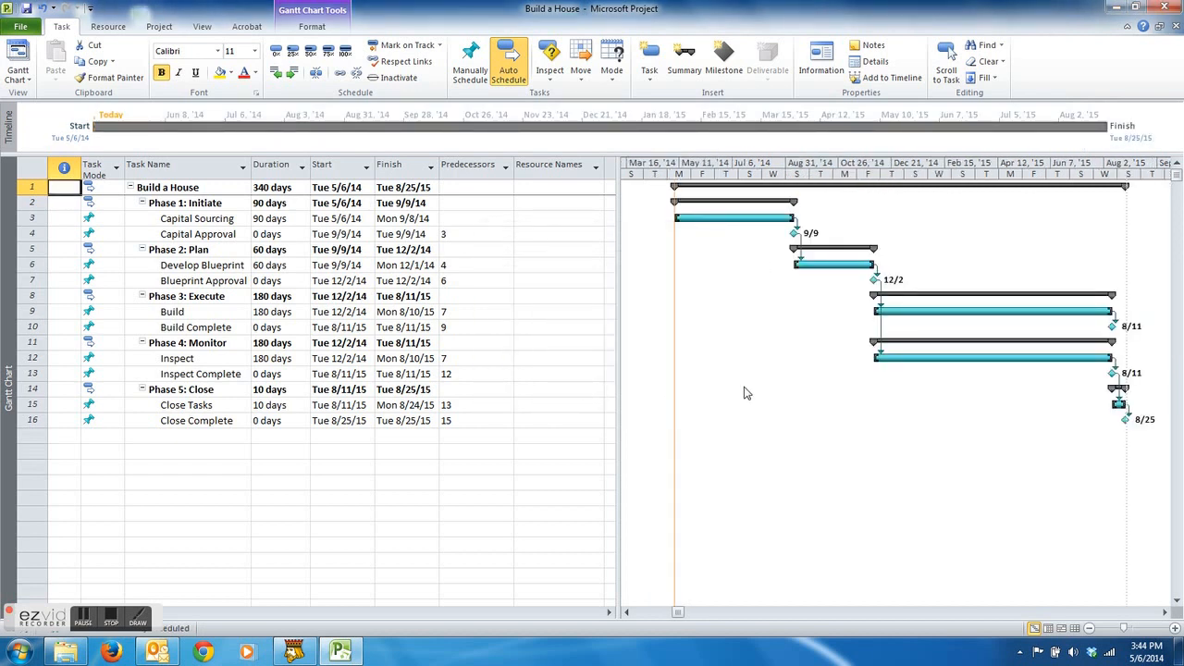
Assign Banker as the resource for Capital Sourcing and Project Manager for Capital Approval.
{"action": "left_click", "coordinate": [542, 218]}
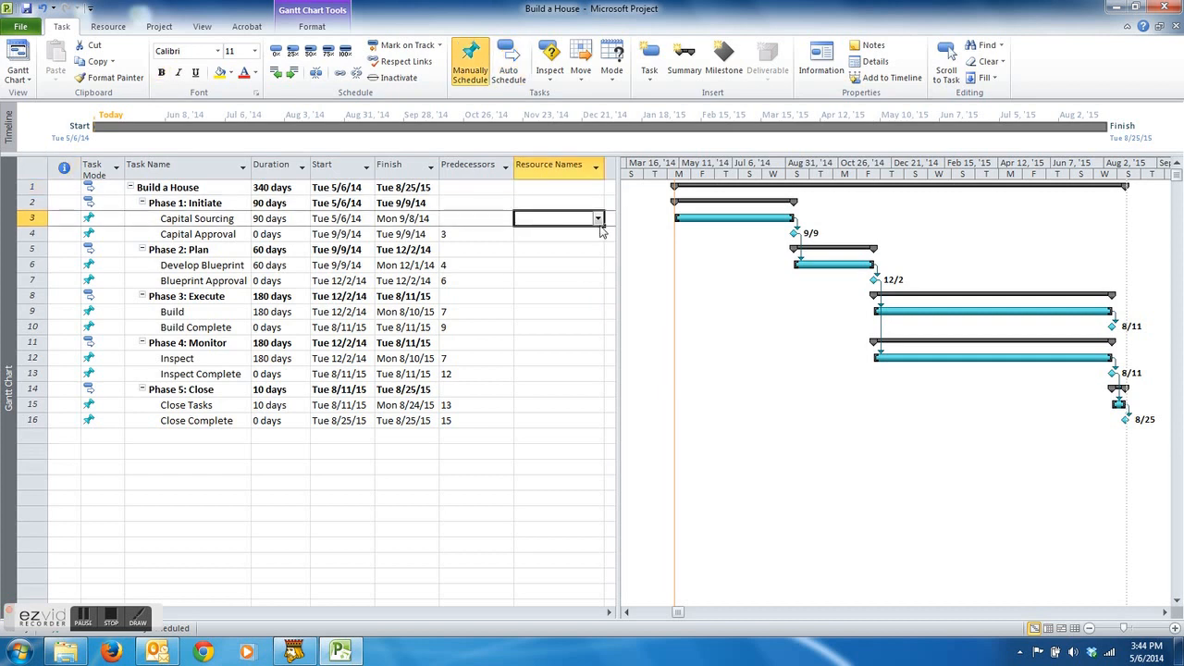
{"action": "left_click", "coordinate": [598, 219]}
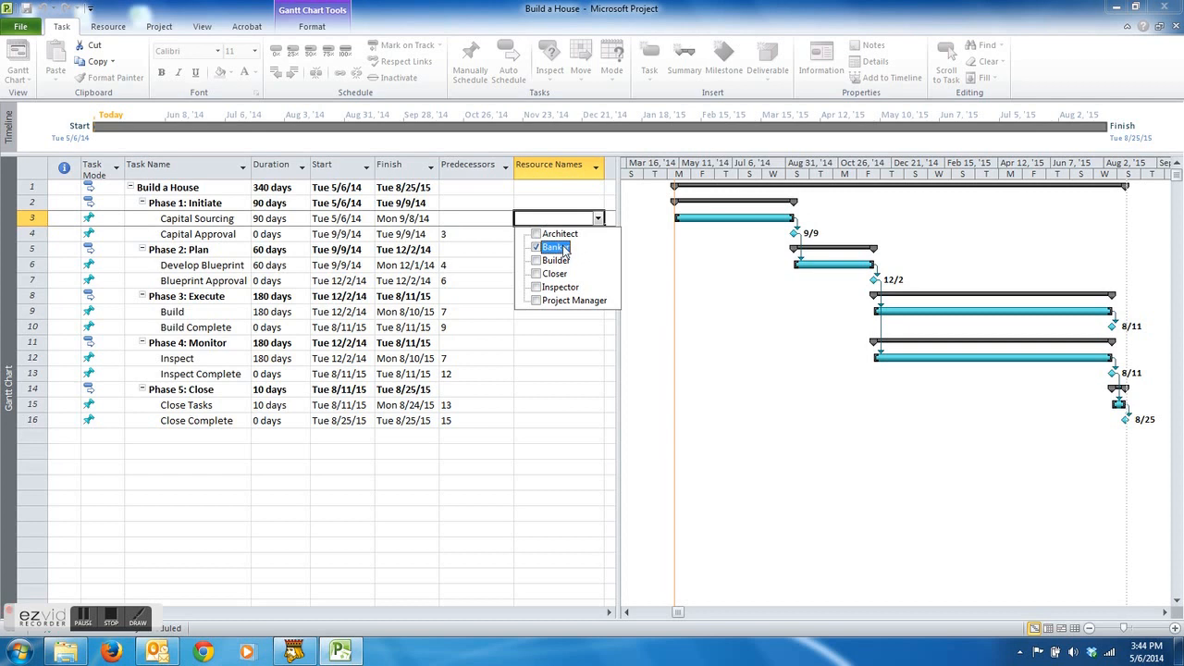
{"action": "key", "text": "Return"}
{"action": "left_click", "coordinate": [560, 237]}
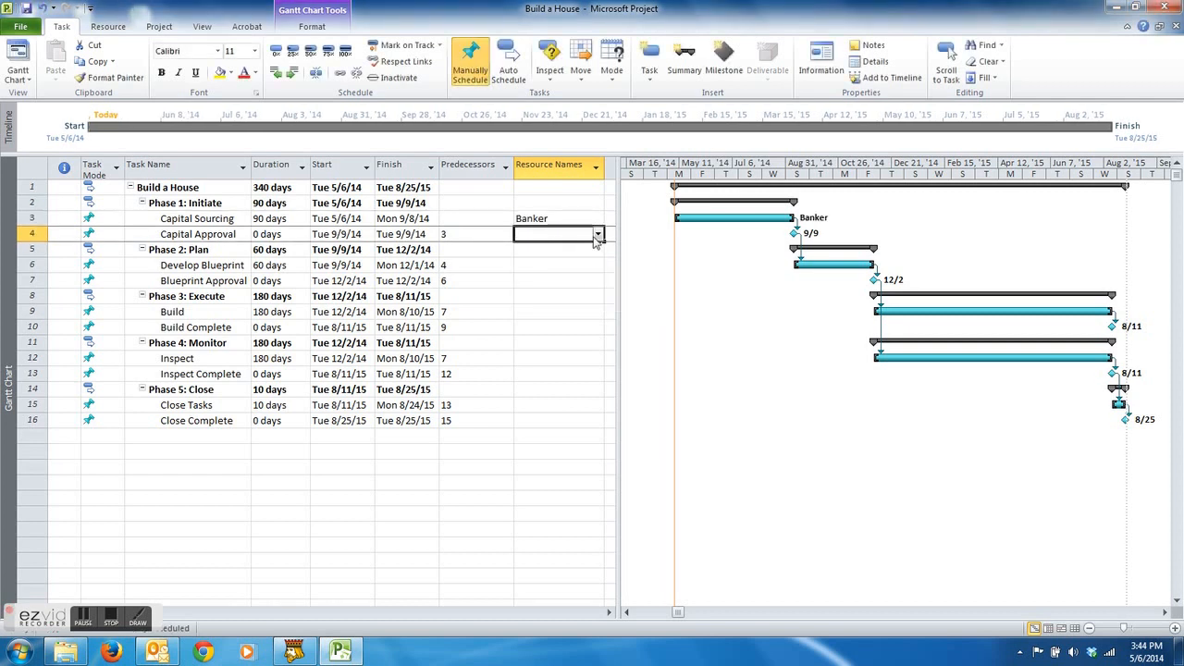
{"action": "left_click", "coordinate": [597, 234]}
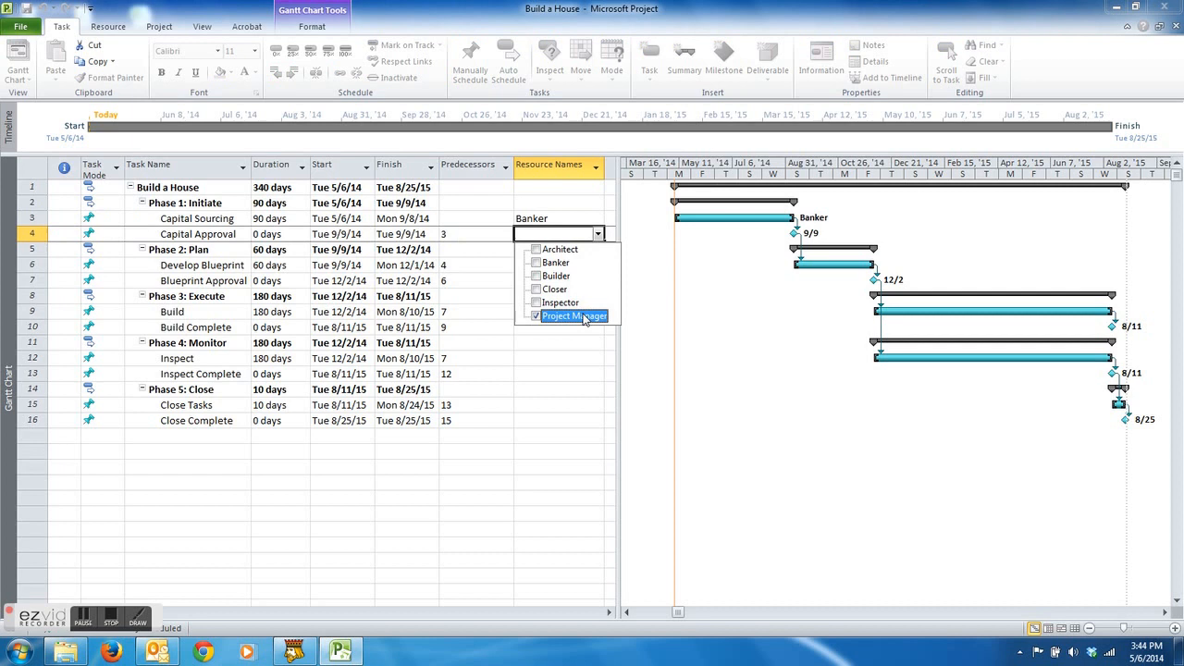
{"action": "key", "text": "Return"}
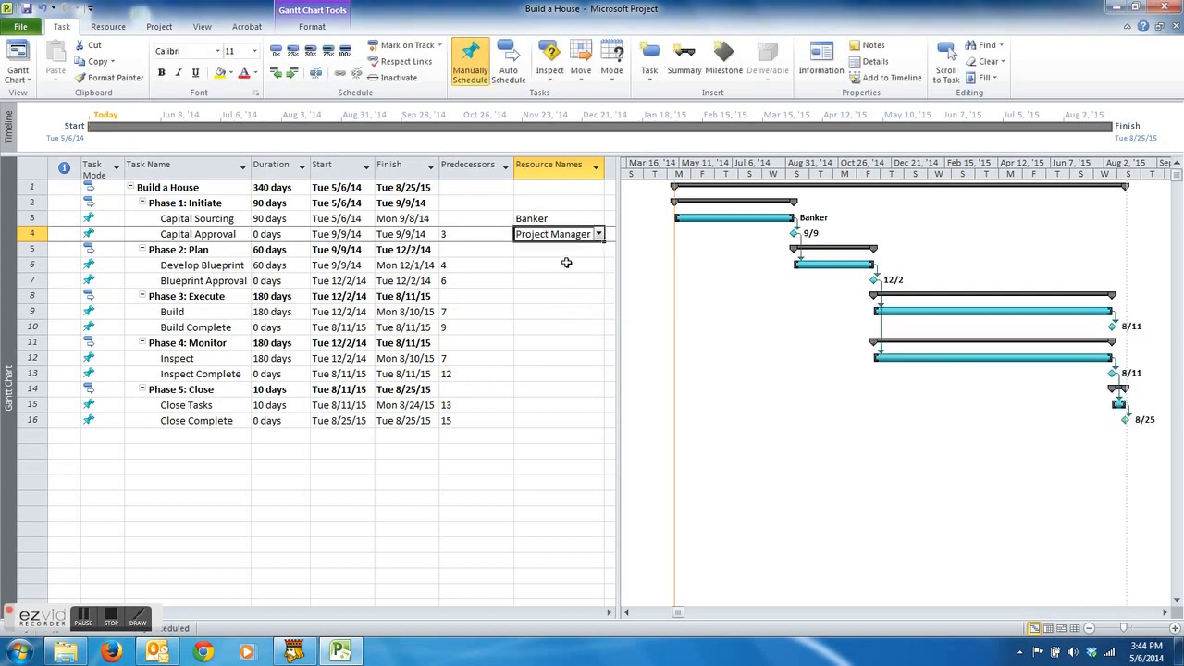
Assign Architect as the resource for Develop Blueprint and Project Manager for Blueprint Approval.
{"action": "left_click", "coordinate": [562, 266]}
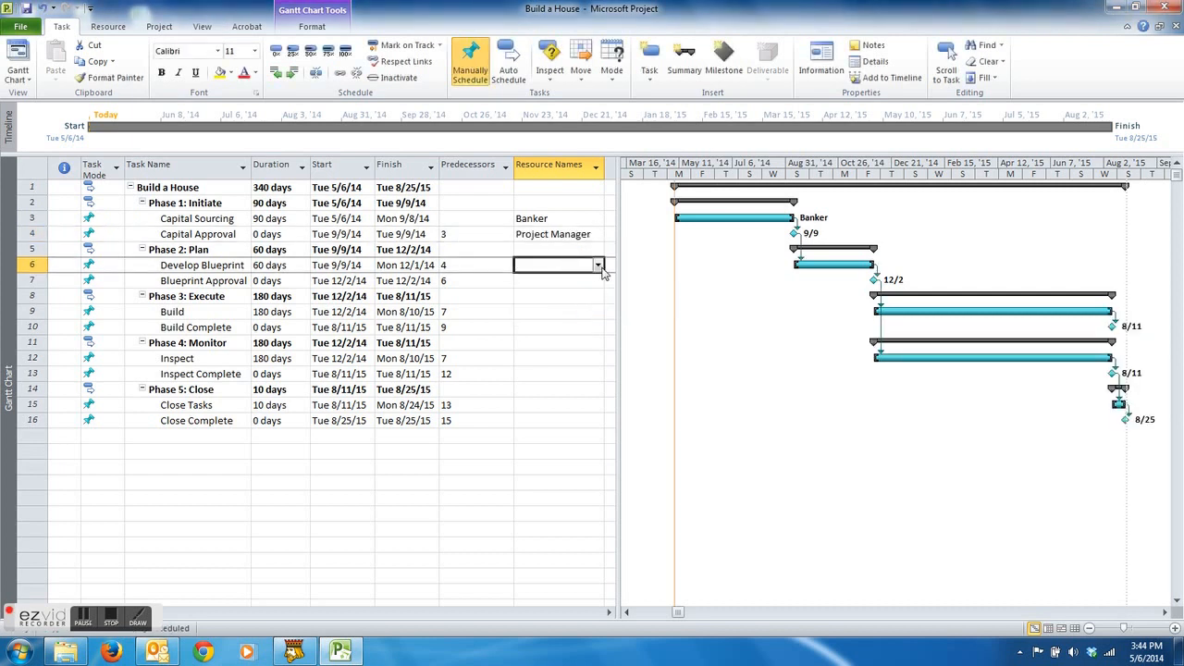
{"action": "left_click", "coordinate": [599, 266]}
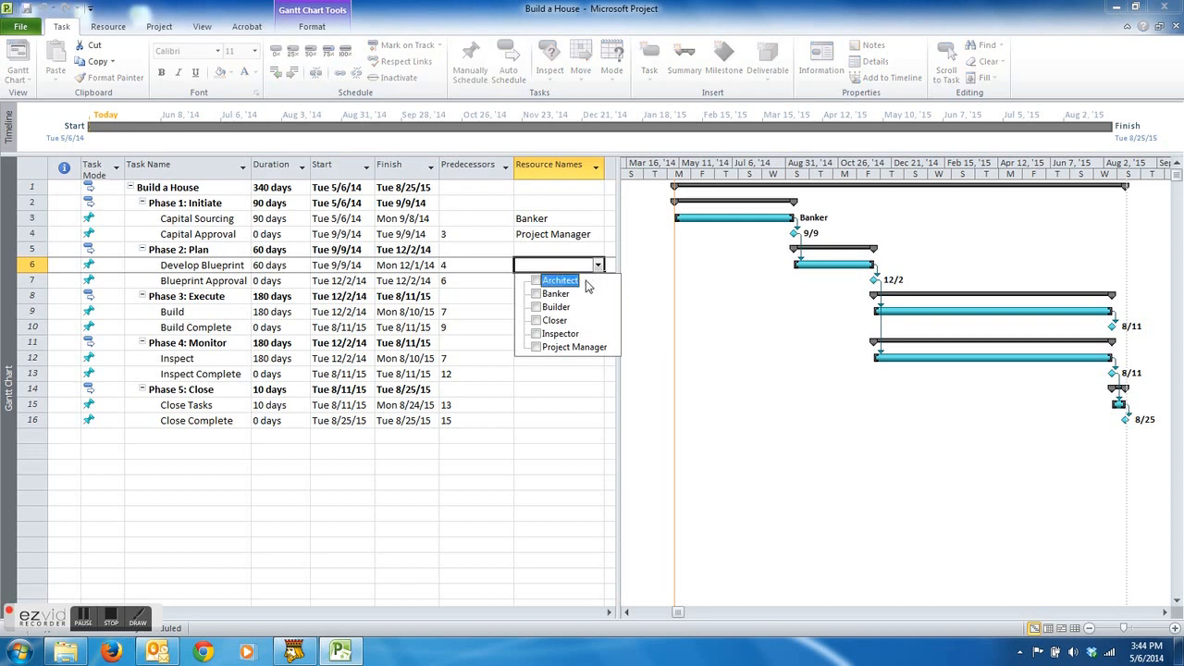
{"action": "key", "text": "Return"}
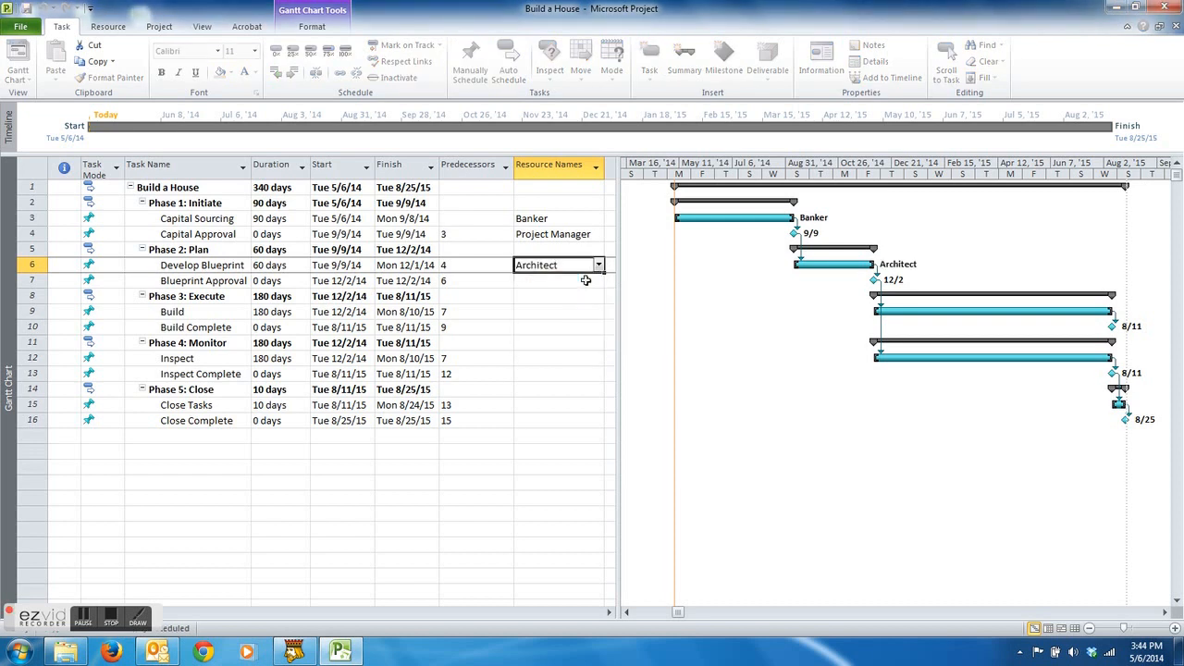
{"action": "left_click", "coordinate": [588, 283]}
{"action": "left_click", "coordinate": [599, 282]}
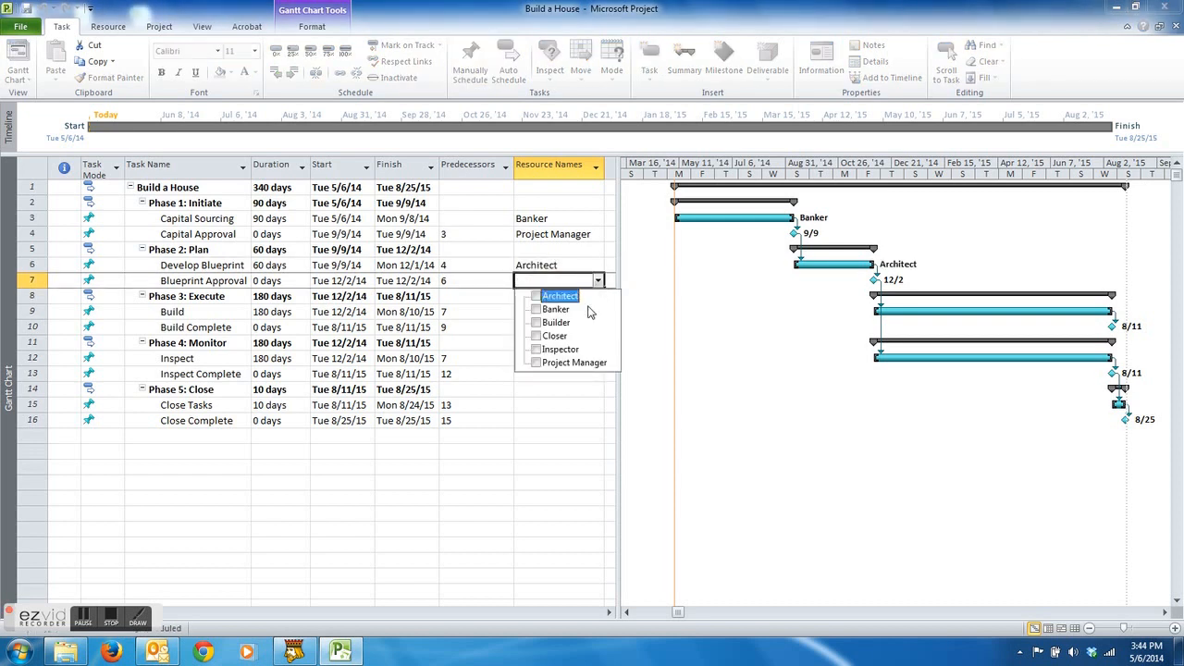
{"action": "key", "text": "Return"}
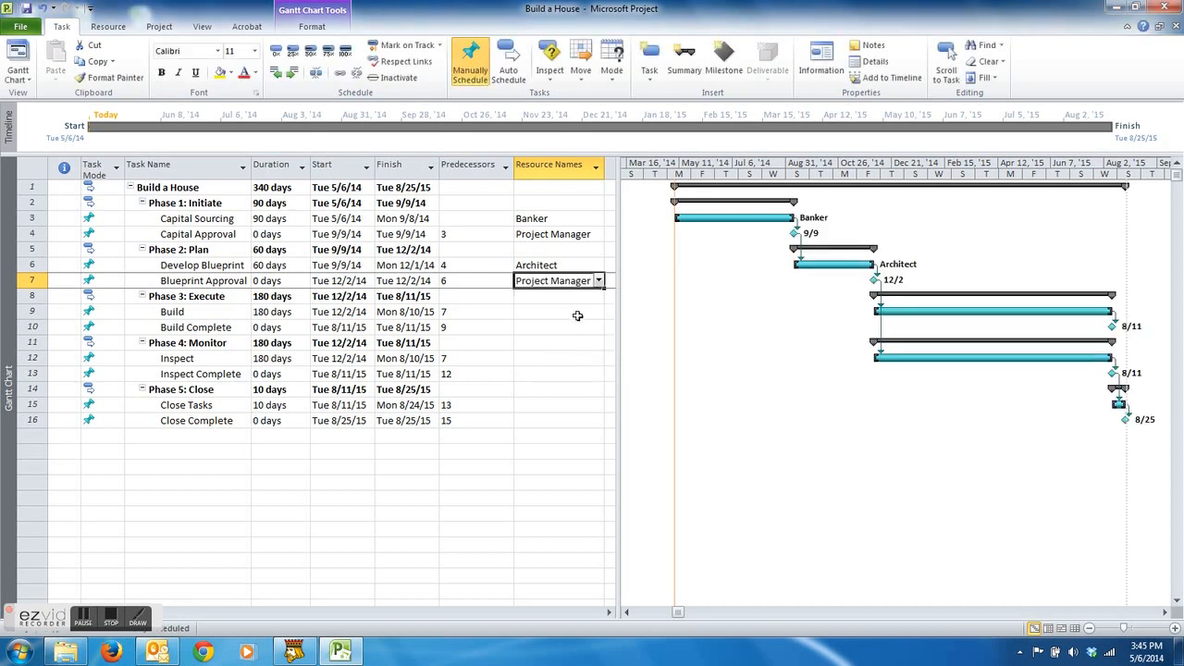
Assign Banker as the resource for the Build task and Project Manager for Build Complete.
{"action": "left_click", "coordinate": [571, 311]}
{"action": "left_click", "coordinate": [598, 313]}
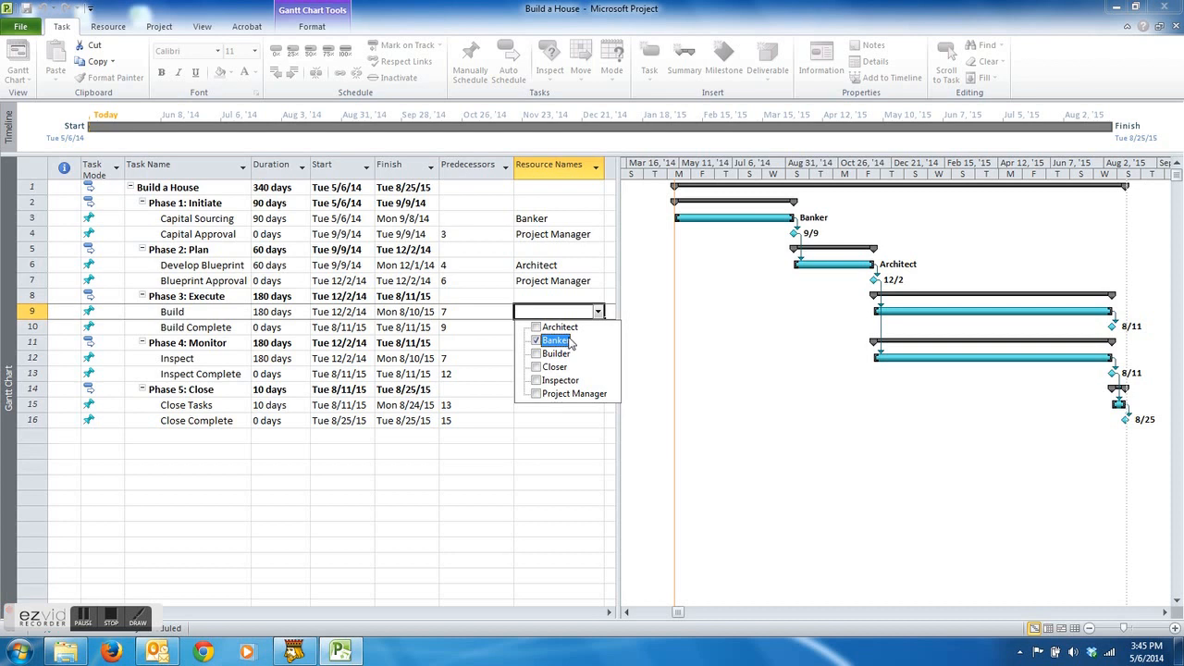
{"action": "key", "text": "Return"}
{"action": "left_click", "coordinate": [578, 328]}
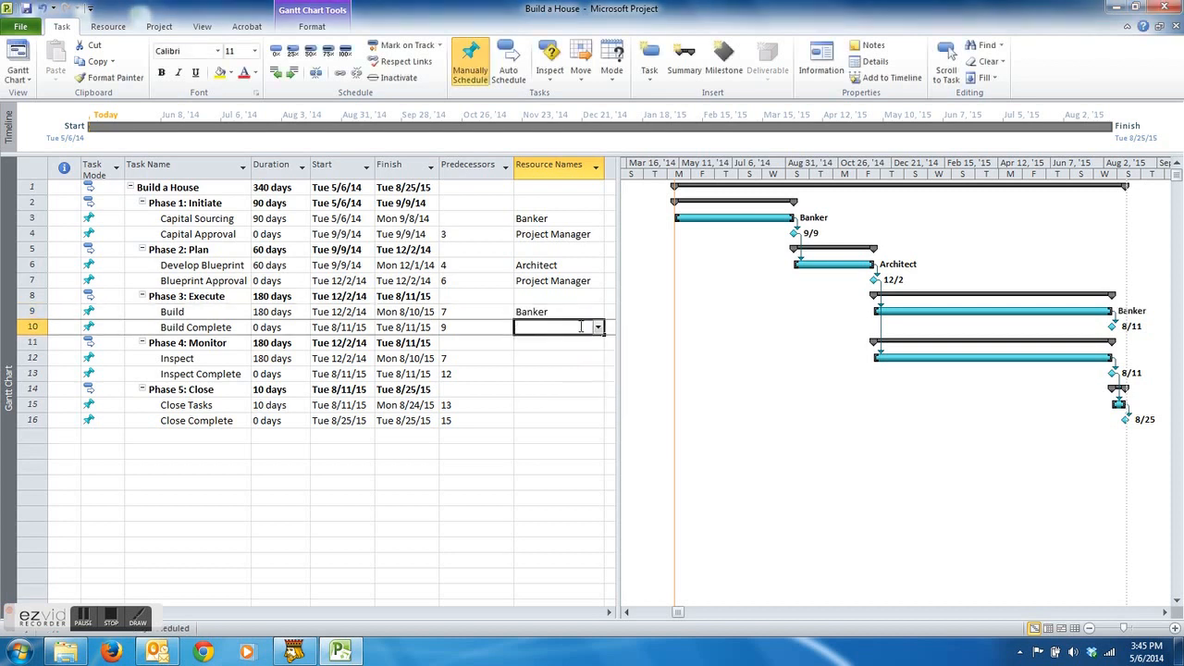
{"action": "left_click", "coordinate": [599, 329]}
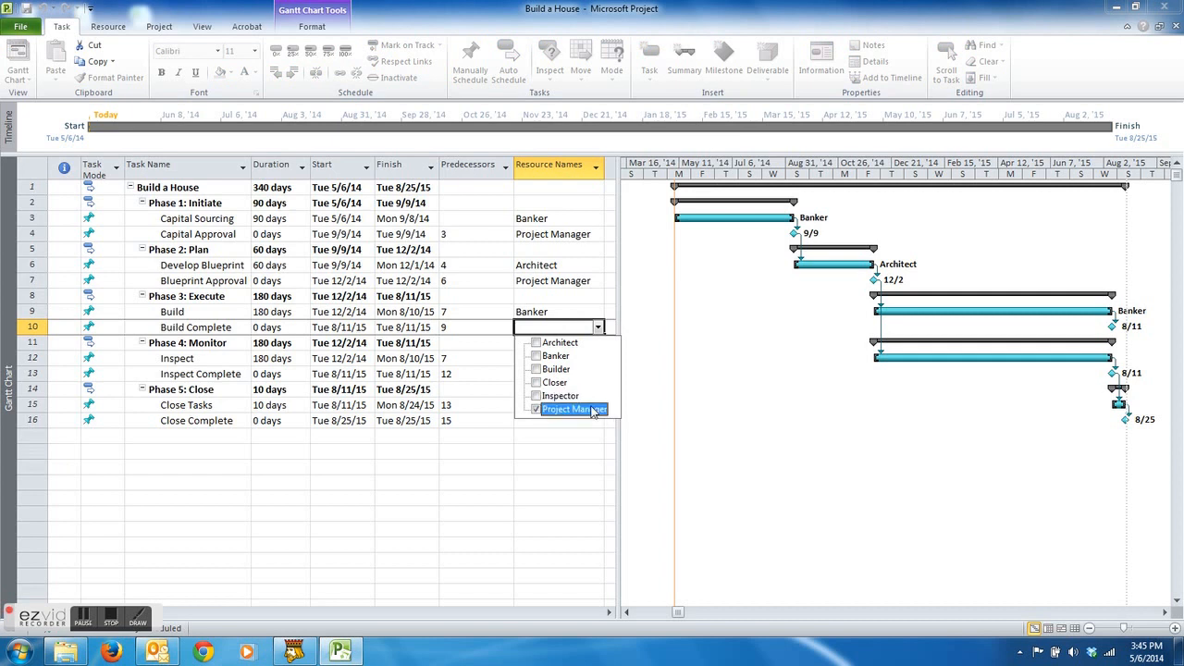
{"action": "key", "text": "Return"}
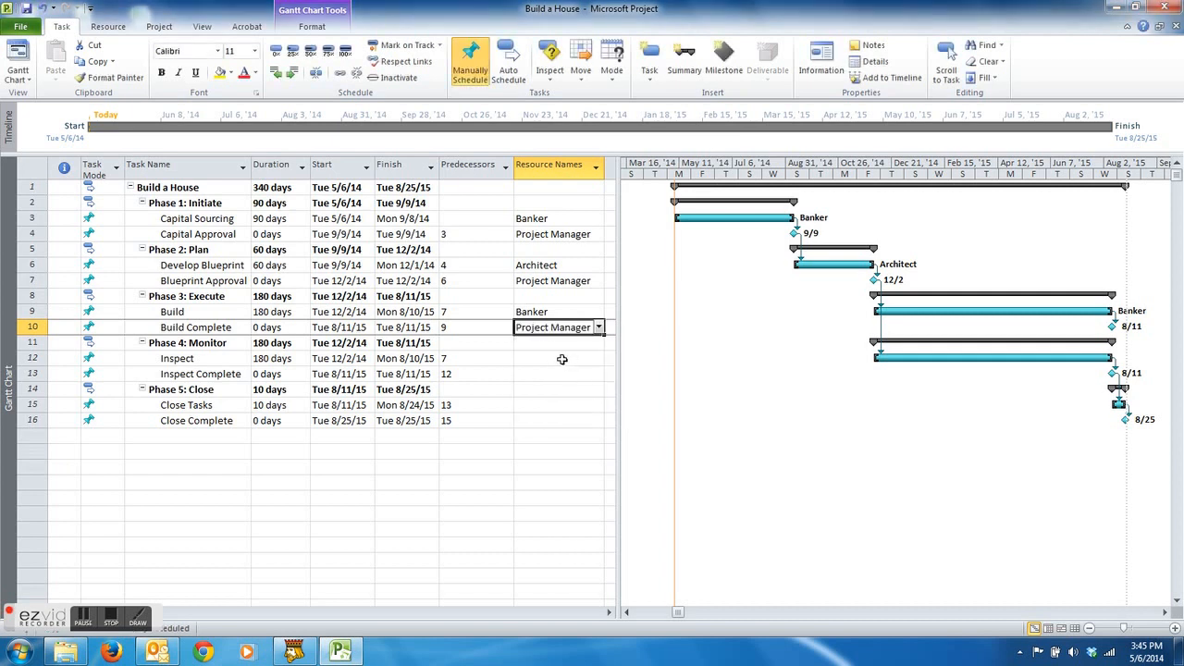
Assign Inspector as the resource for the Inspect task and Project Manager for Inspect Complete.
{"action": "left_click", "coordinate": [562, 359]}
{"action": "left_click", "coordinate": [599, 359]}
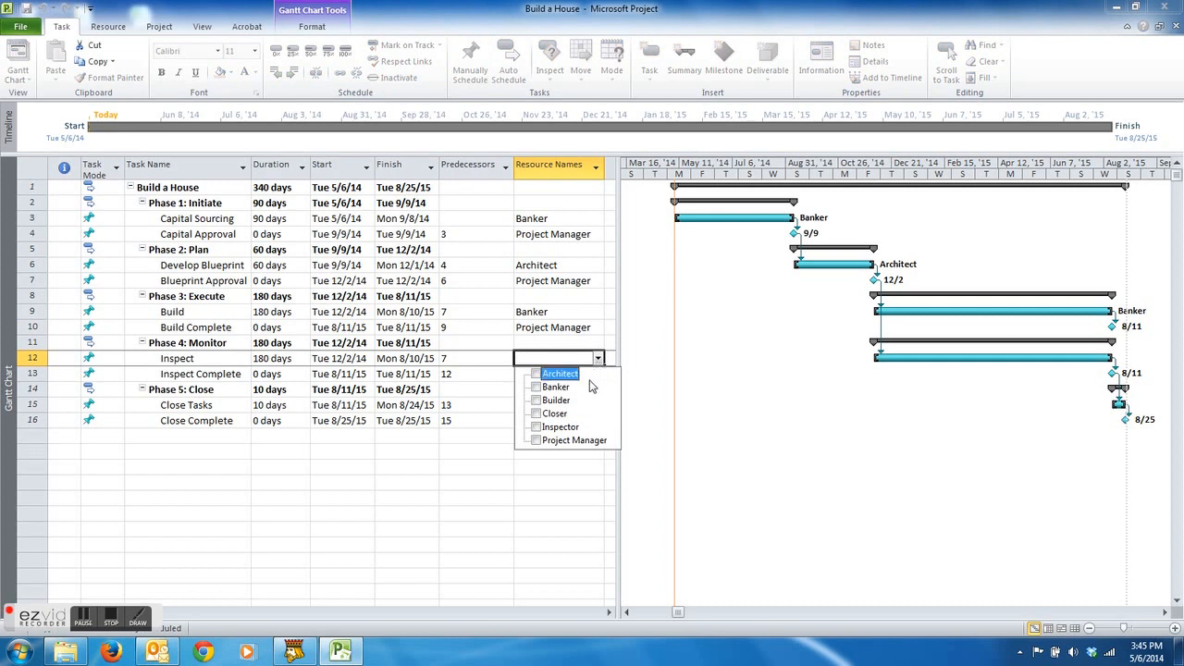
{"action": "left_click", "coordinate": [577, 428]}
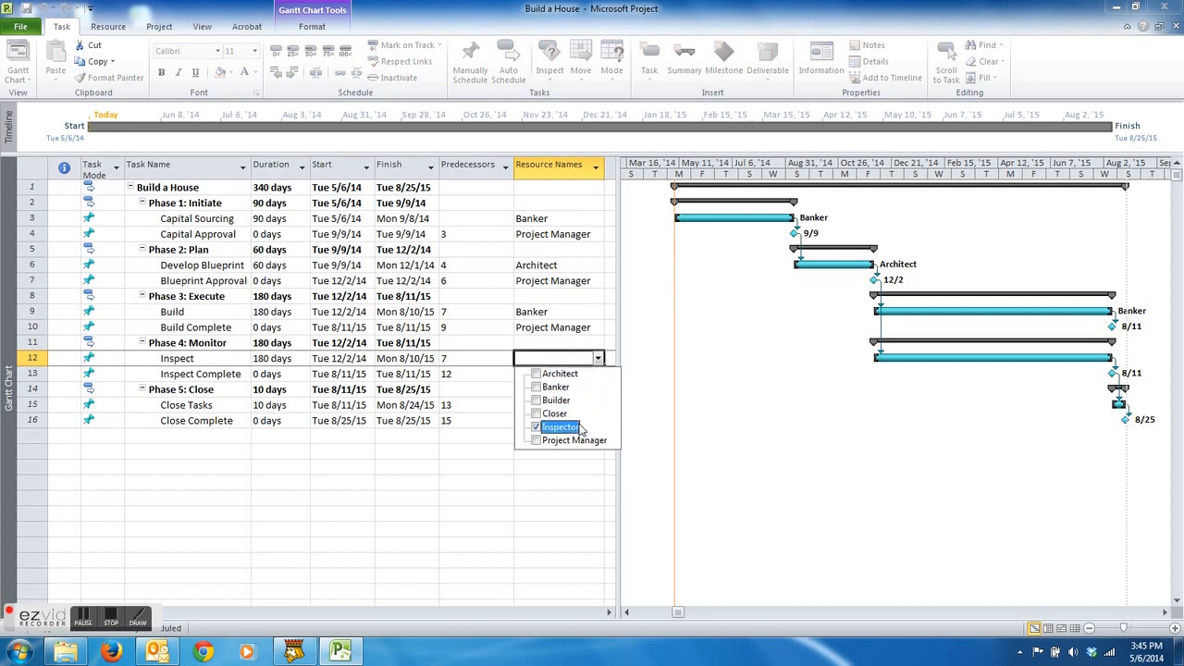
{"action": "key", "text": "Return"}
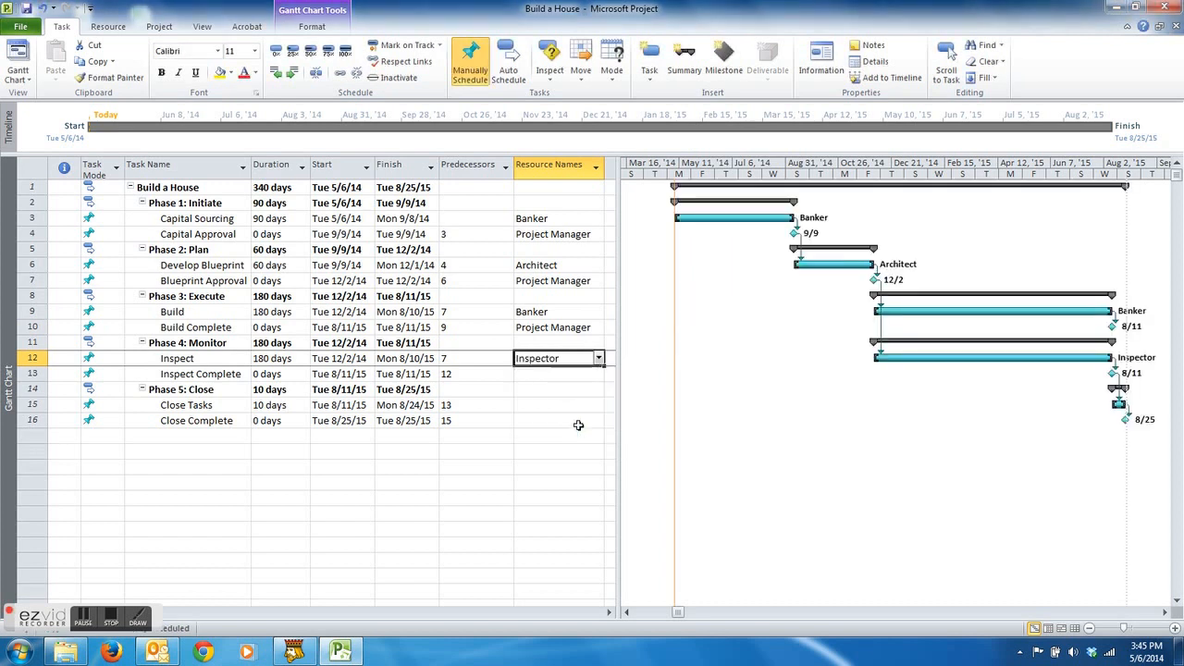
{"action": "left_click", "coordinate": [562, 373]}
{"action": "left_click", "coordinate": [600, 374]}
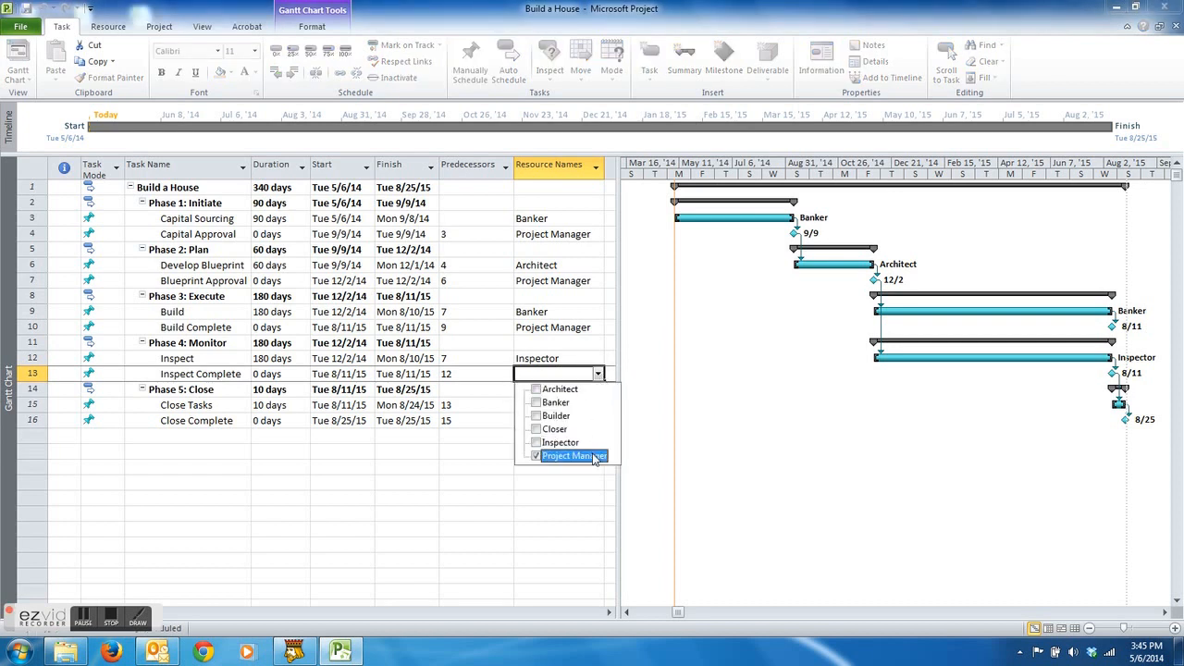
{"action": "key", "text": "Return"}
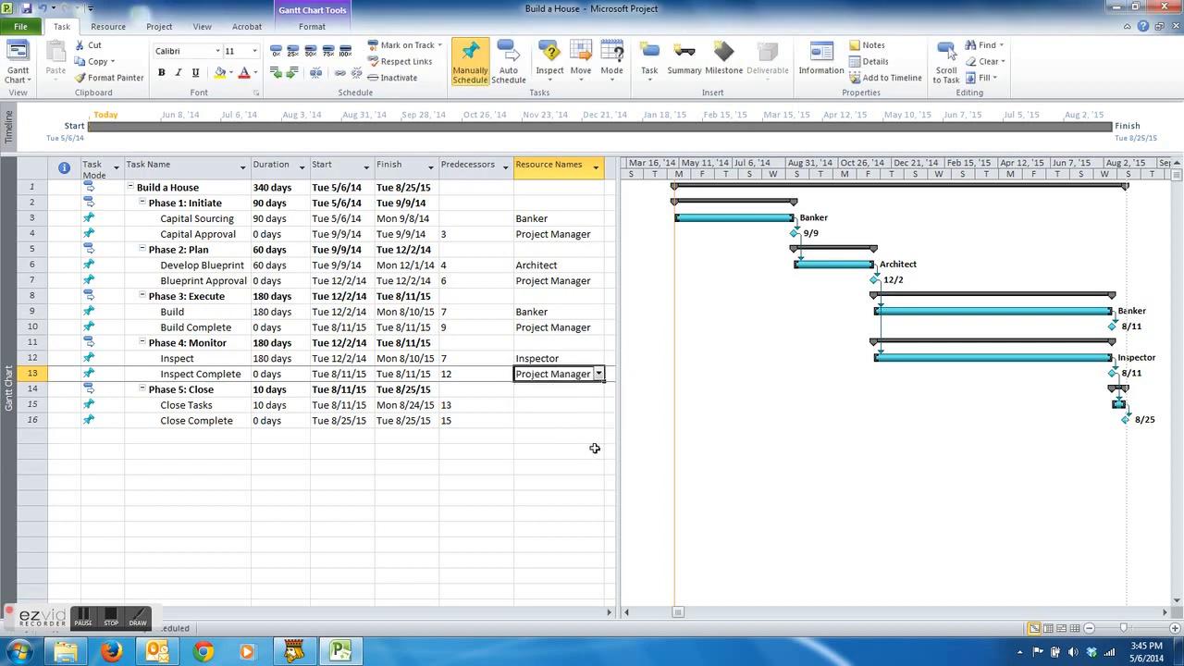
Assign Closer as the resource for Close Tasks and Project Manager for Close Complete.
{"action": "left_click", "coordinate": [563, 404]}
{"action": "left_click", "coordinate": [599, 404]}
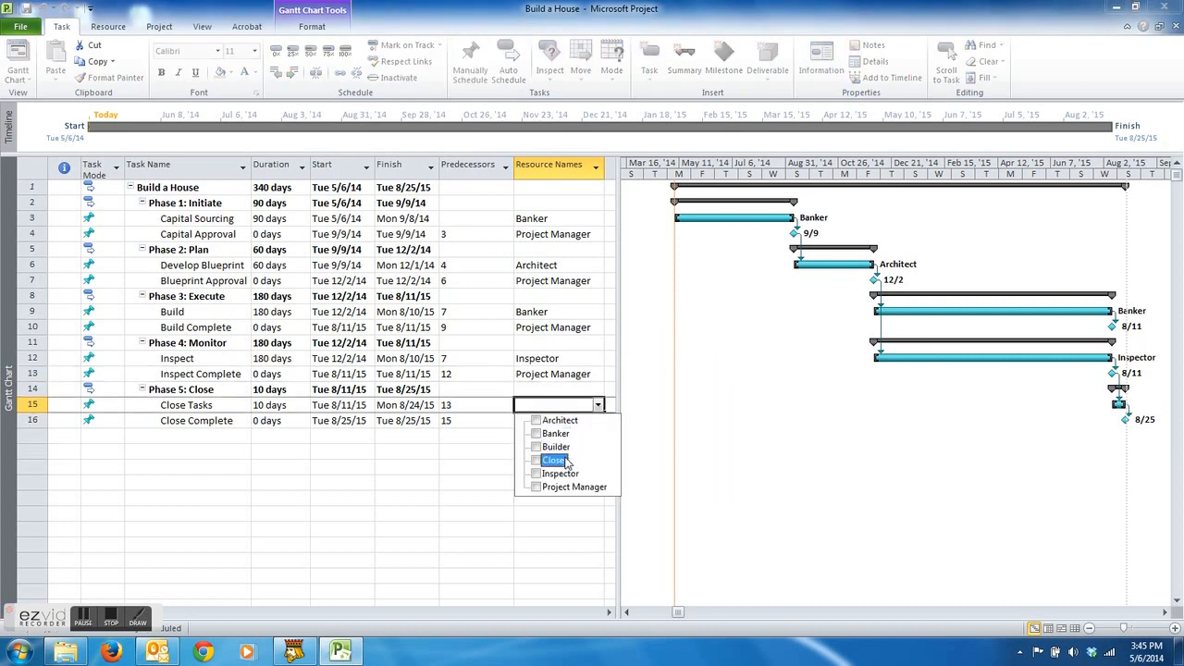
{"action": "key", "text": "Return"}
{"action": "left_click", "coordinate": [569, 420]}
{"action": "left_click", "coordinate": [598, 421]}
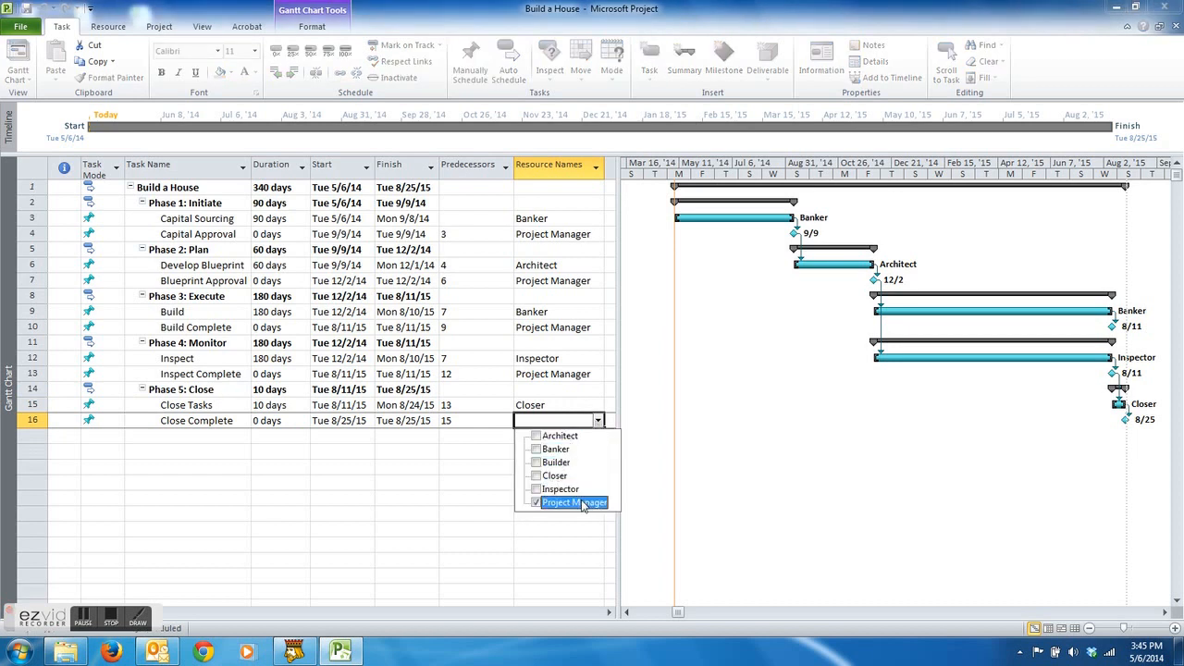
{"action": "key", "text": "Return"}
Widen the task table beside the Gantt chart and add a Cost column after Resource Names.
{"action": "left_click_drag", "start_coordinate": [620, 342], "coordinate": [711, 337]}
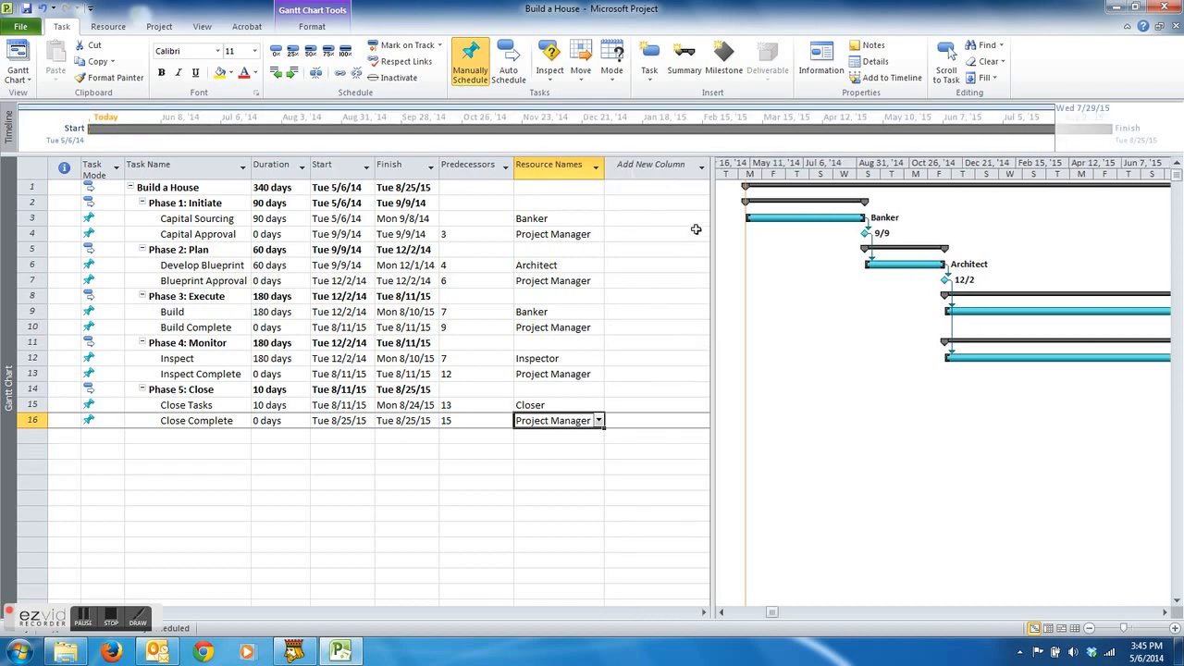
{"action": "mouse_move", "coordinate": [714, 203]}
{"action": "left_mouse_down"}
{"action": "mouse_move", "coordinate": [744, 201]}
{"action": "mouse_move", "coordinate": [722, 202]}
{"action": "left_mouse_up"}
{"action": "left_click", "coordinate": [700, 170]}
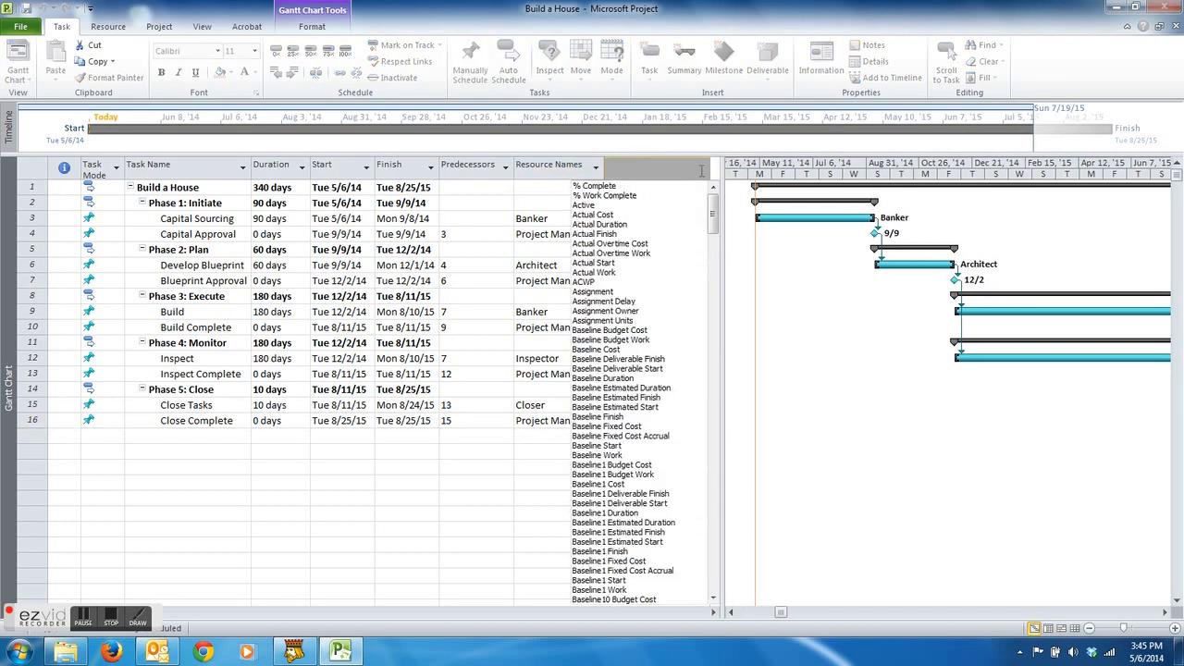
{"action": "type", "text": "confirmed"}
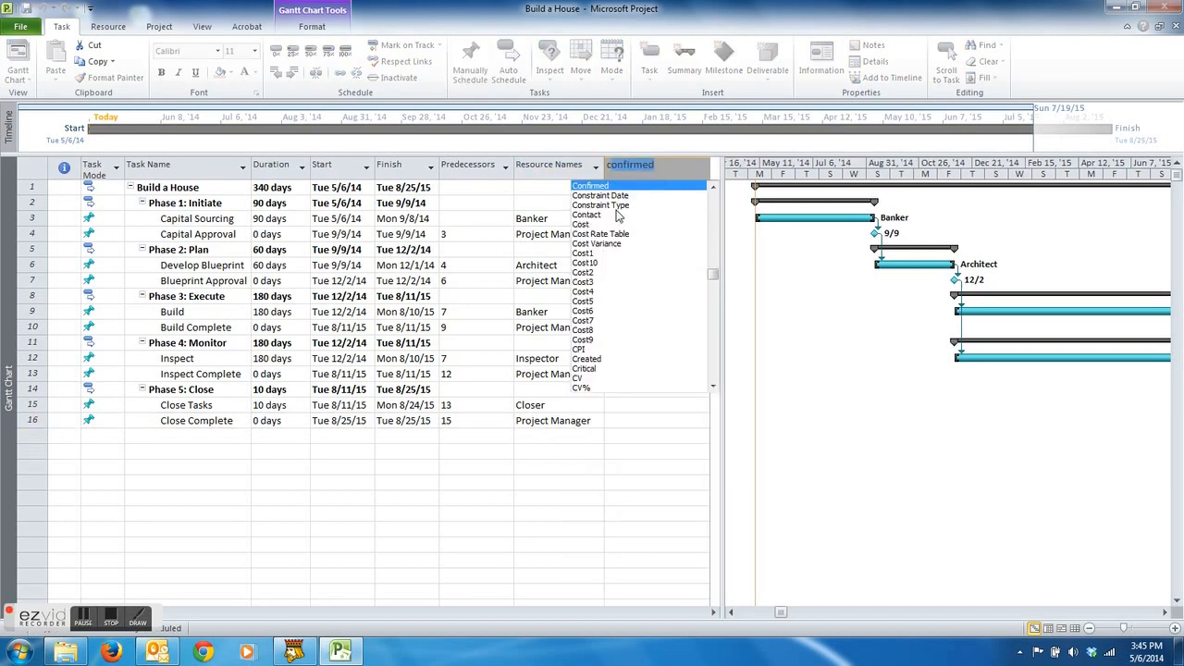
{"action": "left_click", "coordinate": [587, 224]}
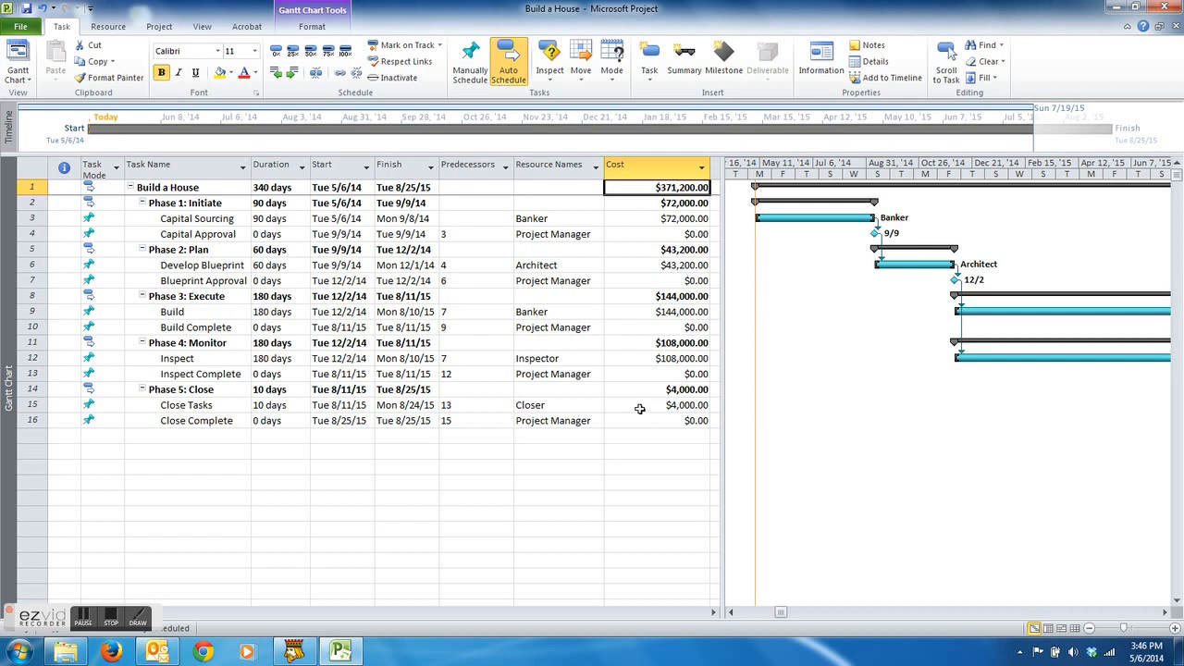
Review the task information of Close Tasks, including its predecessors, resources, advanced settings, notes and custom fields.
{"action": "left_click", "coordinate": [239, 408]}
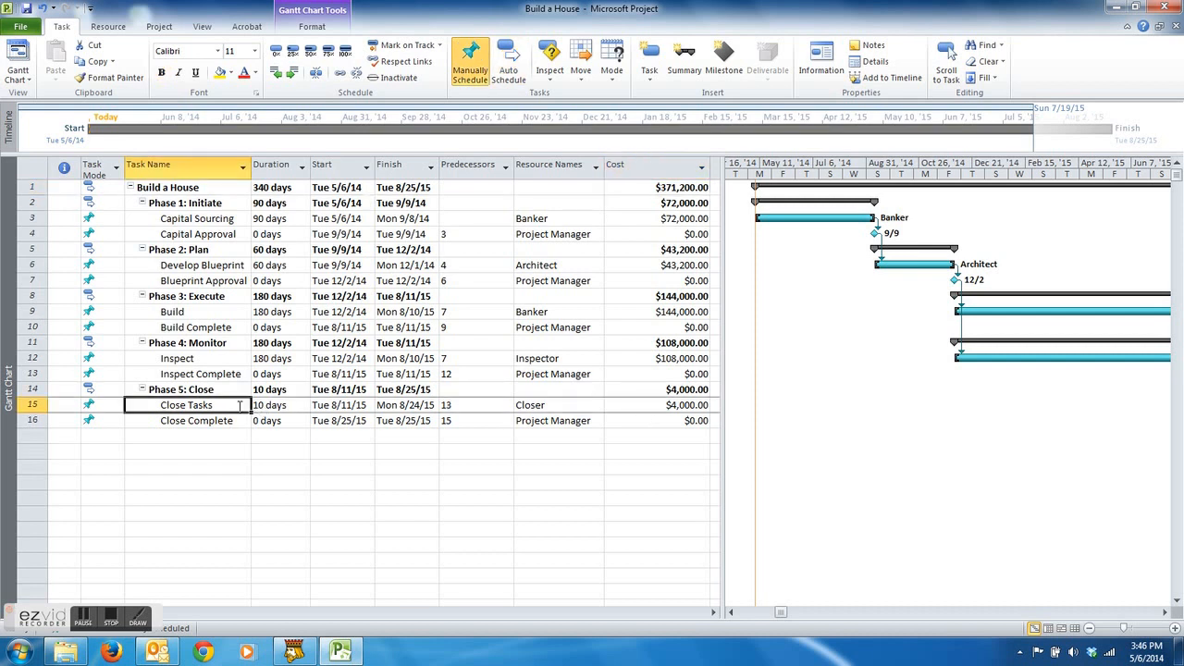
{"action": "double_click", "coordinate": [239, 407]}
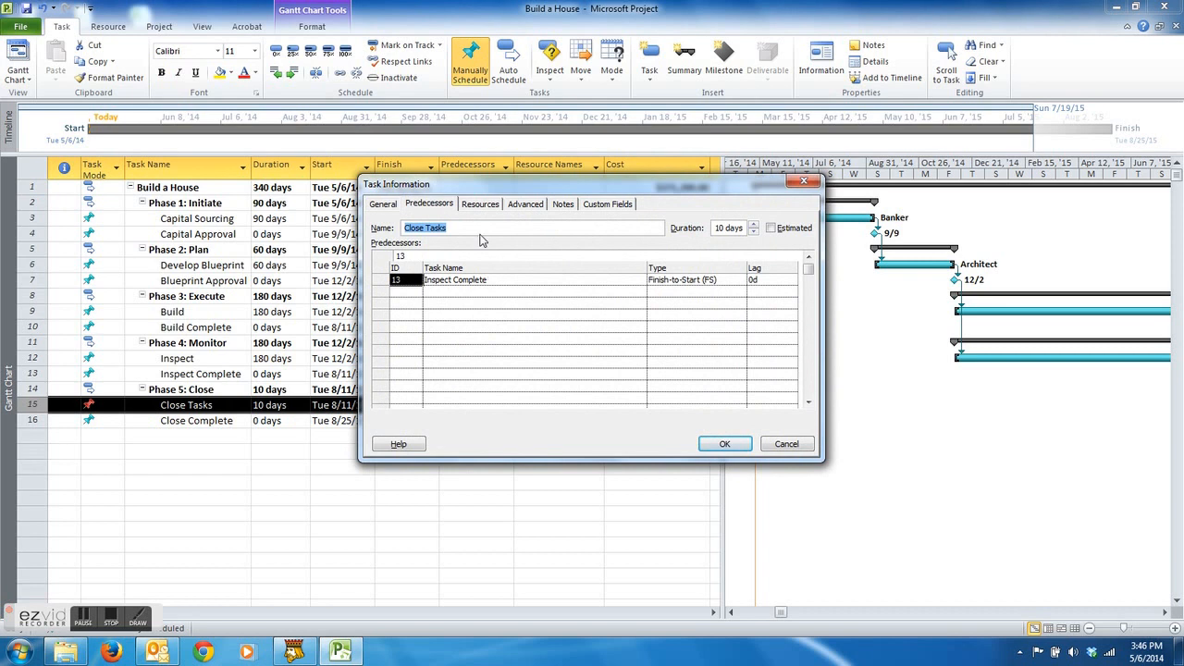
{"action": "left_click", "coordinate": [481, 205]}
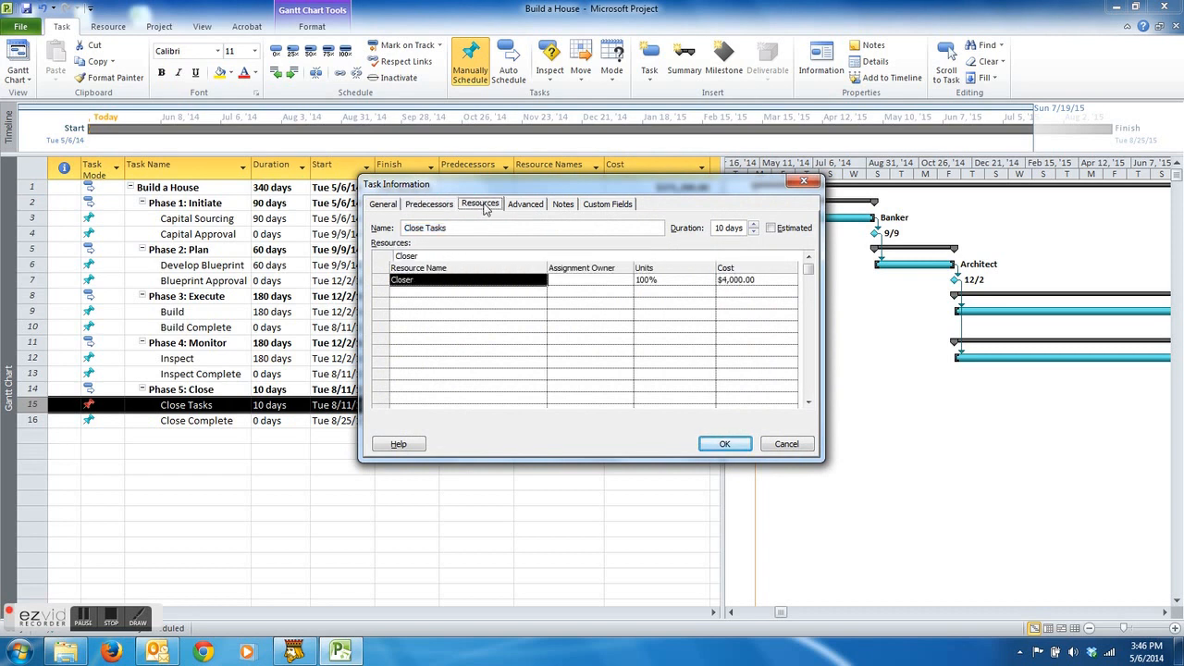
{"action": "left_click", "coordinate": [537, 209]}
{"action": "left_click", "coordinate": [566, 210]}
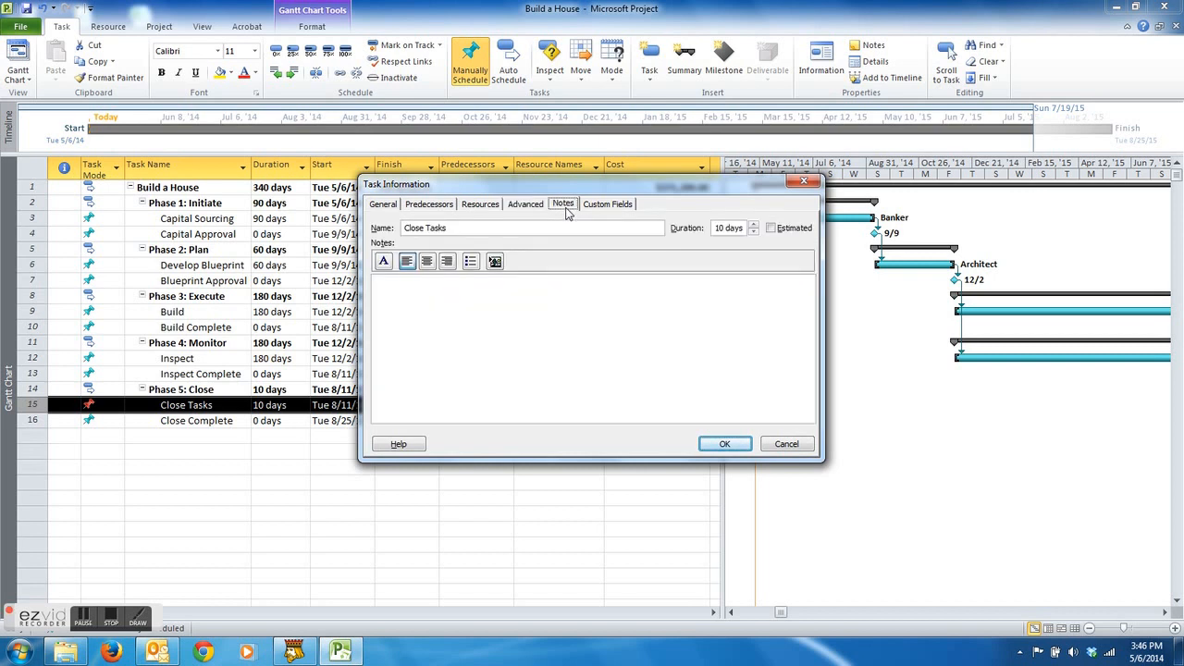
{"action": "left_click", "coordinate": [598, 208]}
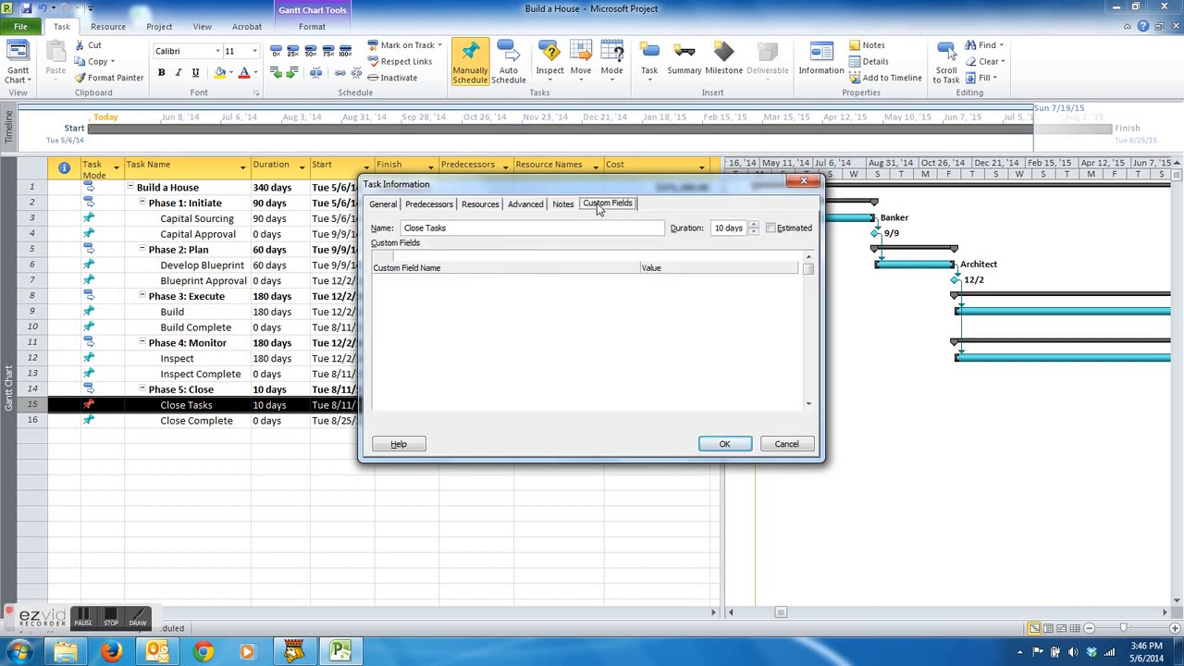
{"action": "left_click", "coordinate": [787, 446]}
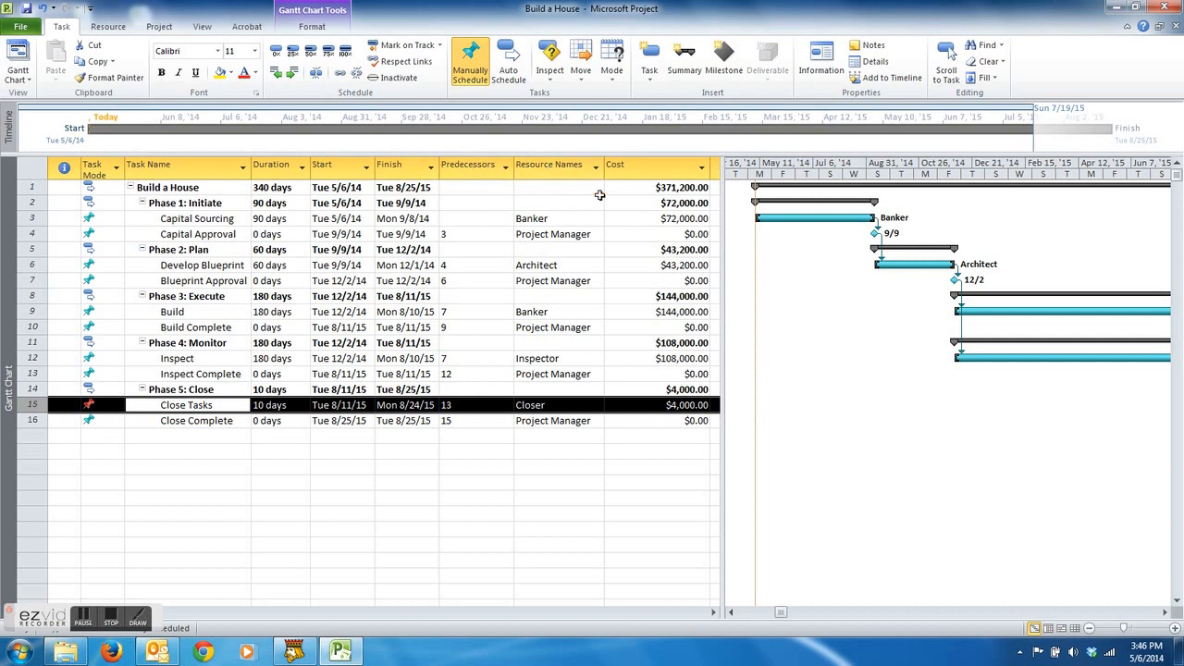
Zoom the Gantt chart's timescale to the entire project so all bars and their resource labels fit.
{"action": "right_click", "coordinate": [837, 173]}
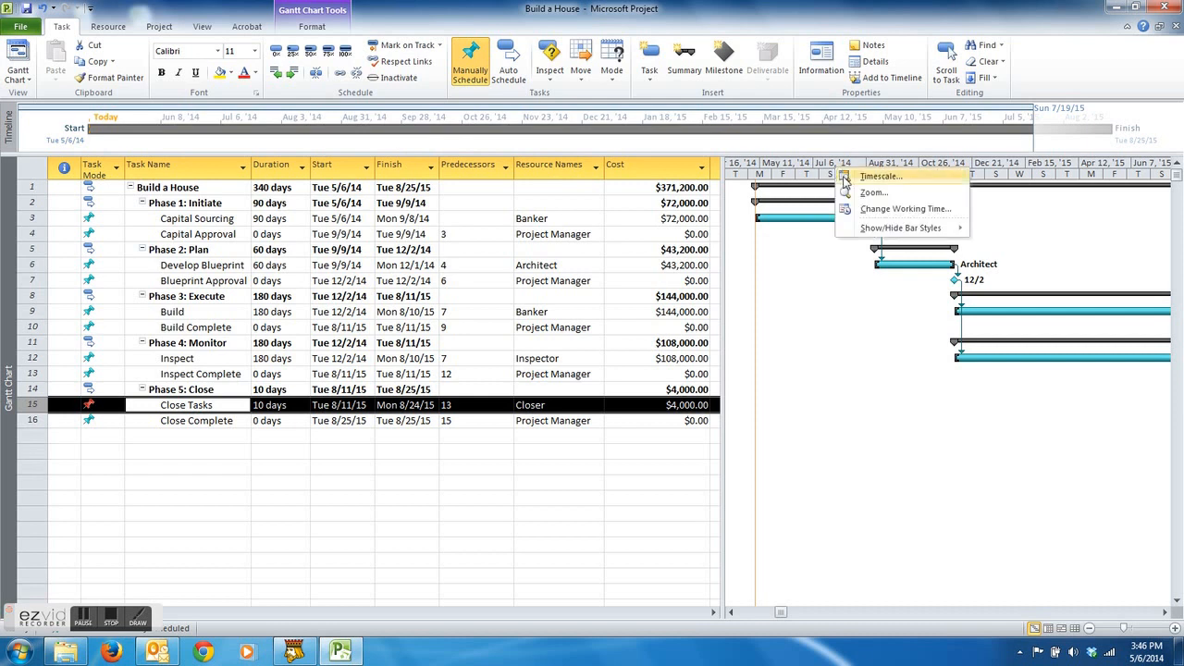
{"action": "left_click", "coordinate": [860, 192]}
{"action": "left_click", "coordinate": [536, 344]}
{"action": "left_click", "coordinate": [597, 390]}
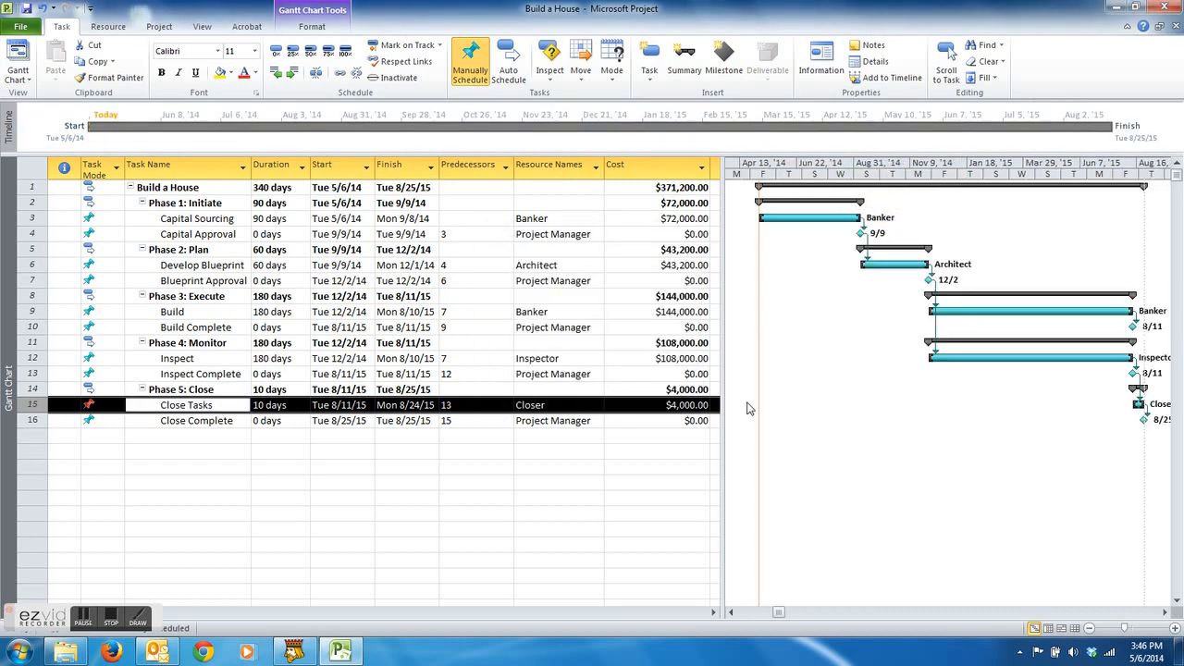
{"action": "left_click", "coordinate": [1166, 612]}
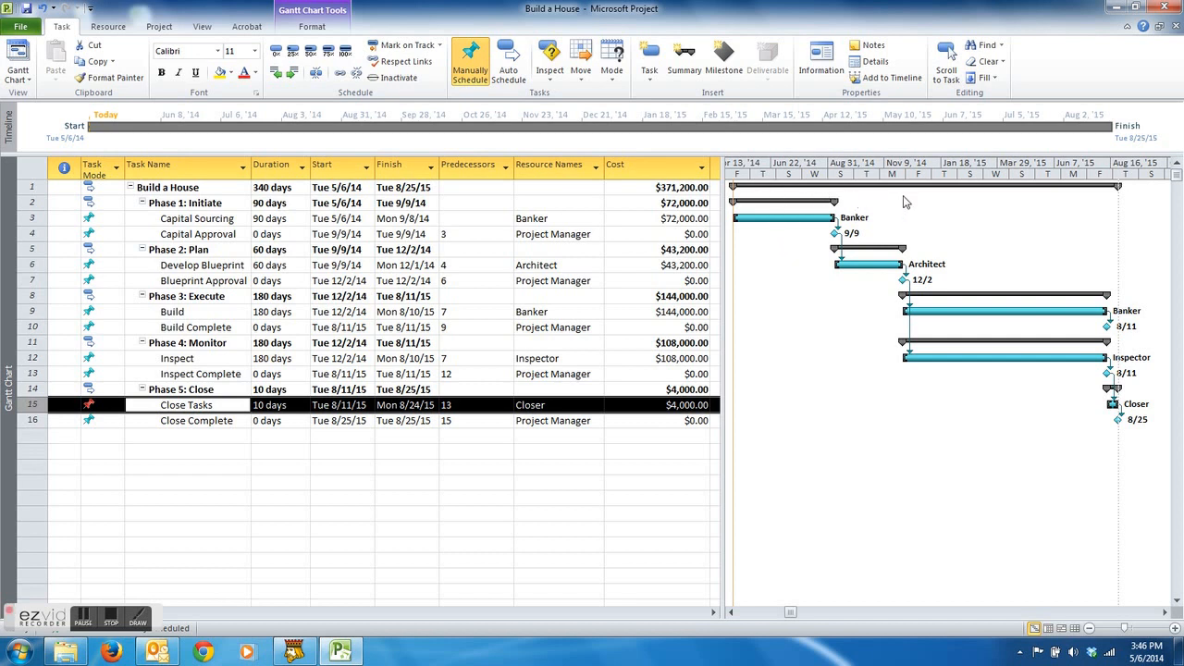
{"action": "mouse_move", "coordinate": [1122, 192]}
{"action": "right_click", "coordinate": [1017, 175]}
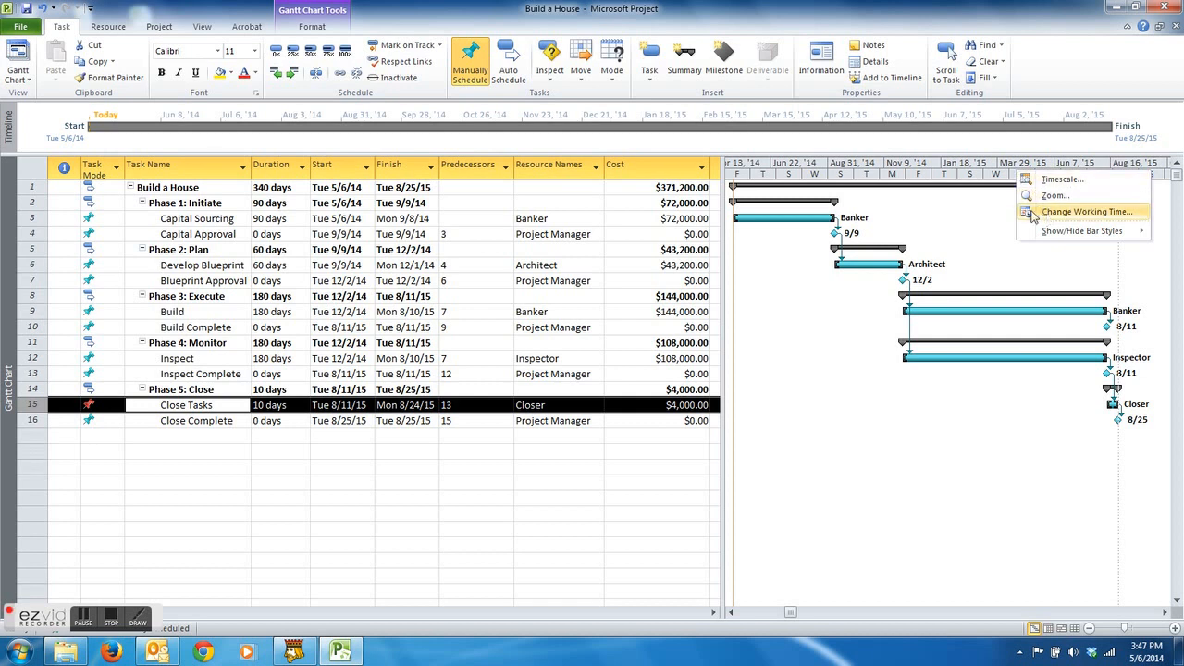
{"action": "left_click", "coordinate": [977, 207]}
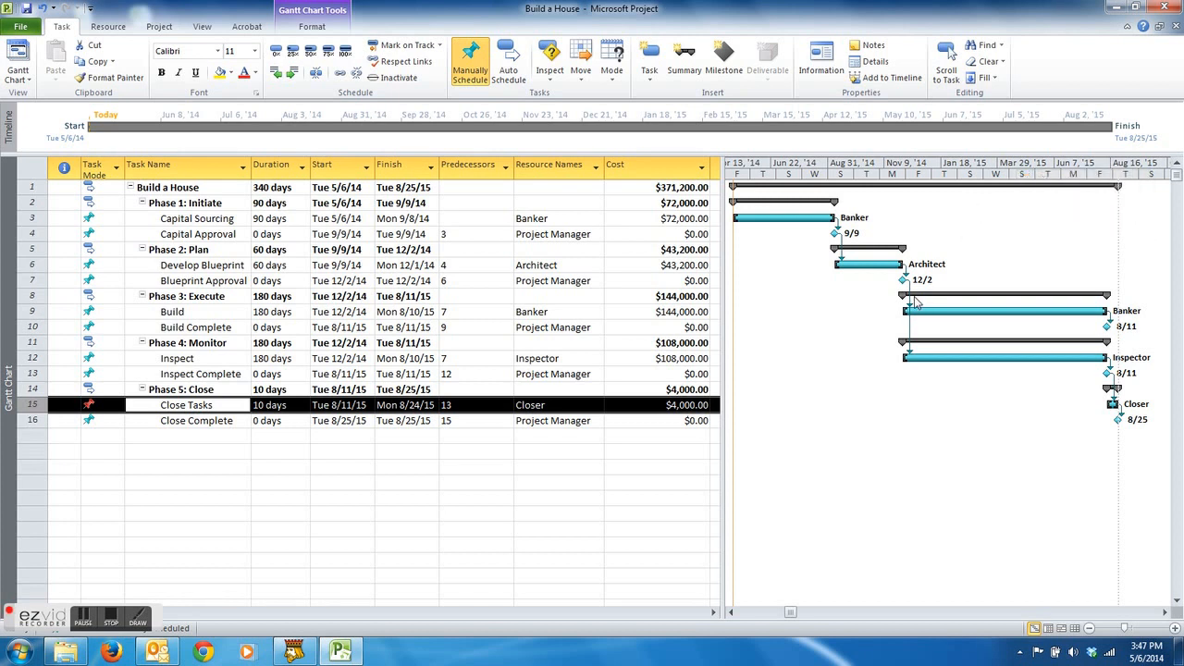